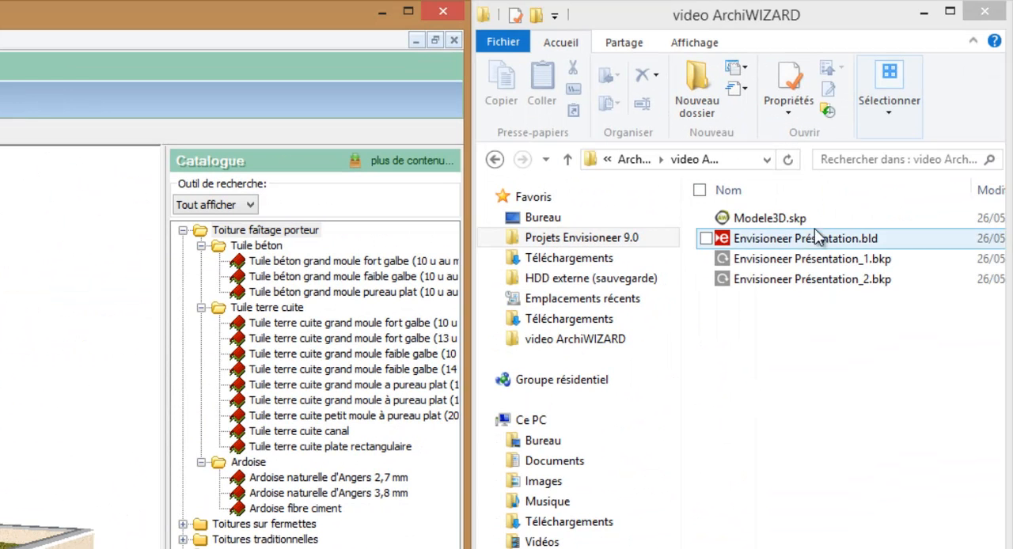
Open Modele3D.skp with Envisioneer_PluginAW.exe and choose to create a new ArchiWIZARD study from it
{"action": "left_click", "coordinate": [794, 221]}
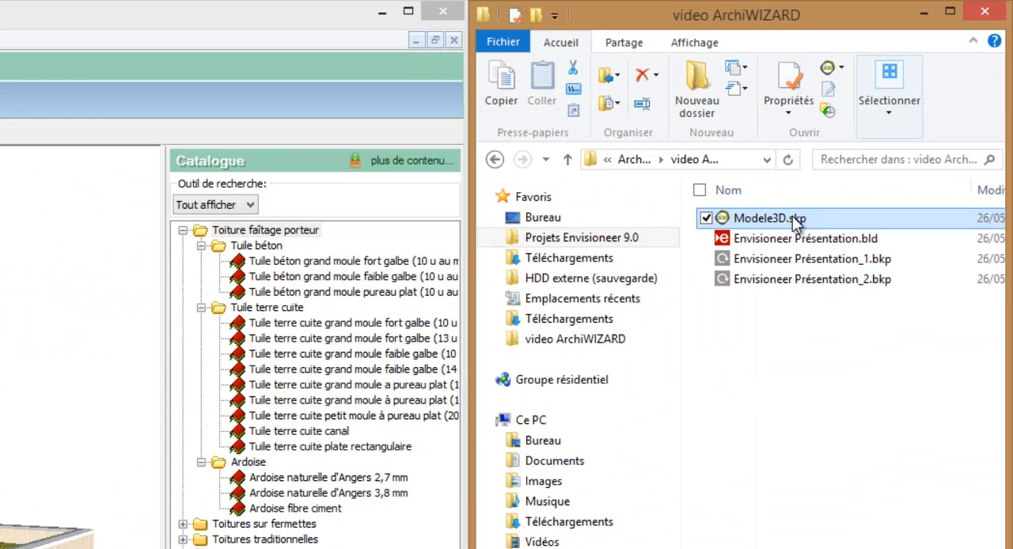
{"action": "right_click", "coordinate": [794, 224]}
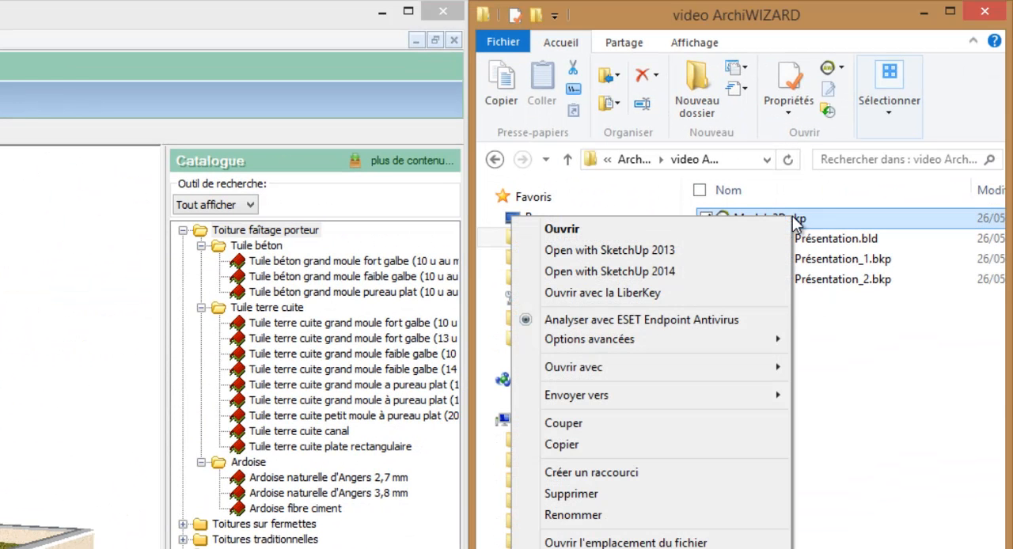
{"action": "mouse_move", "coordinate": [776, 368]}
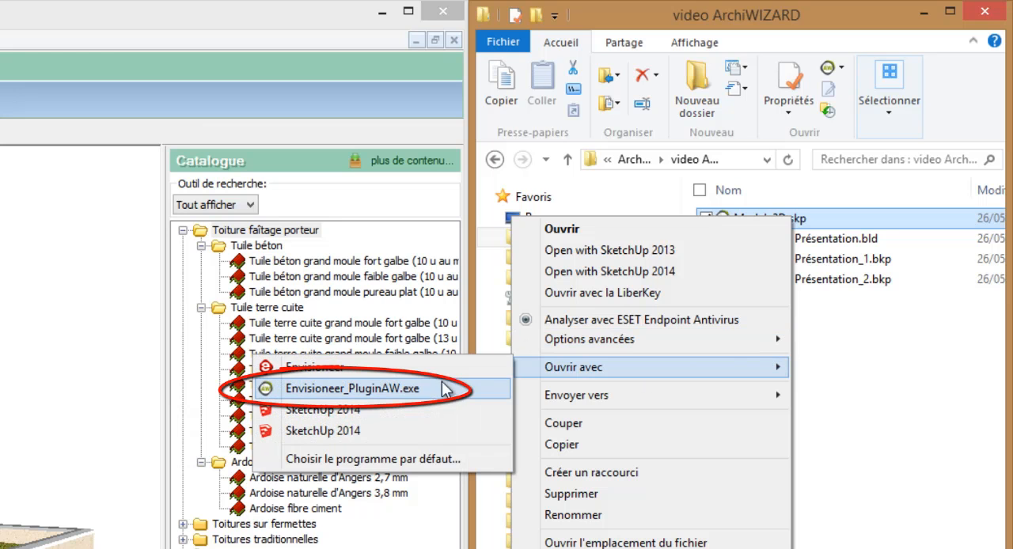
{"action": "left_click", "coordinate": [405, 389]}
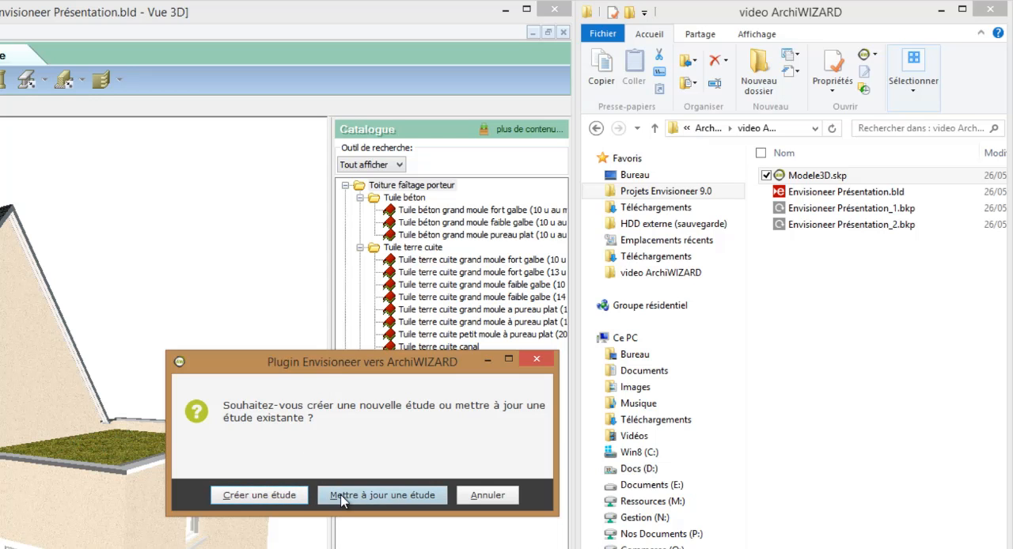
{"action": "left_click", "coordinate": [261, 495]}
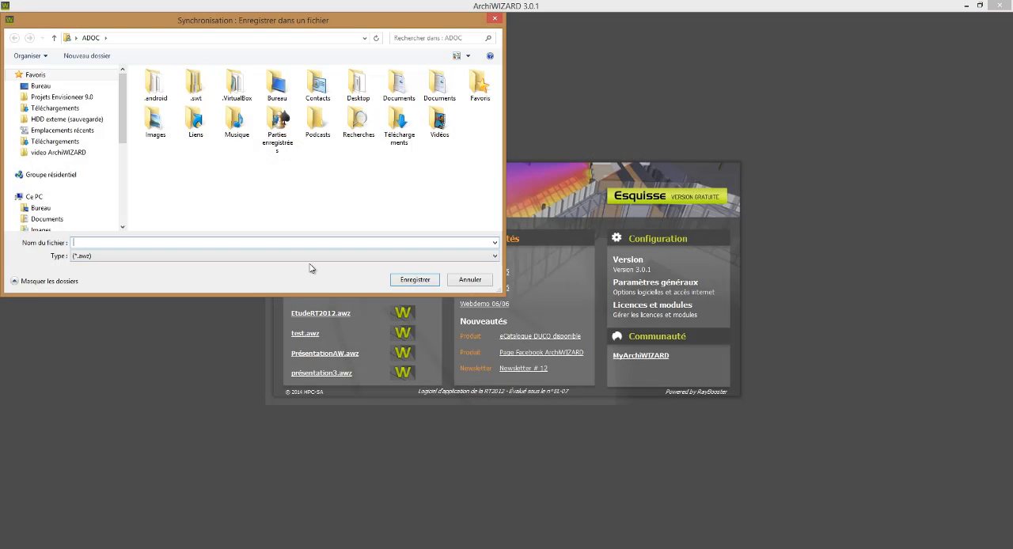
Save the study as EtudeRT2012 in the video ArchiWIZARD folder
{"action": "left_click", "coordinate": [75, 155]}
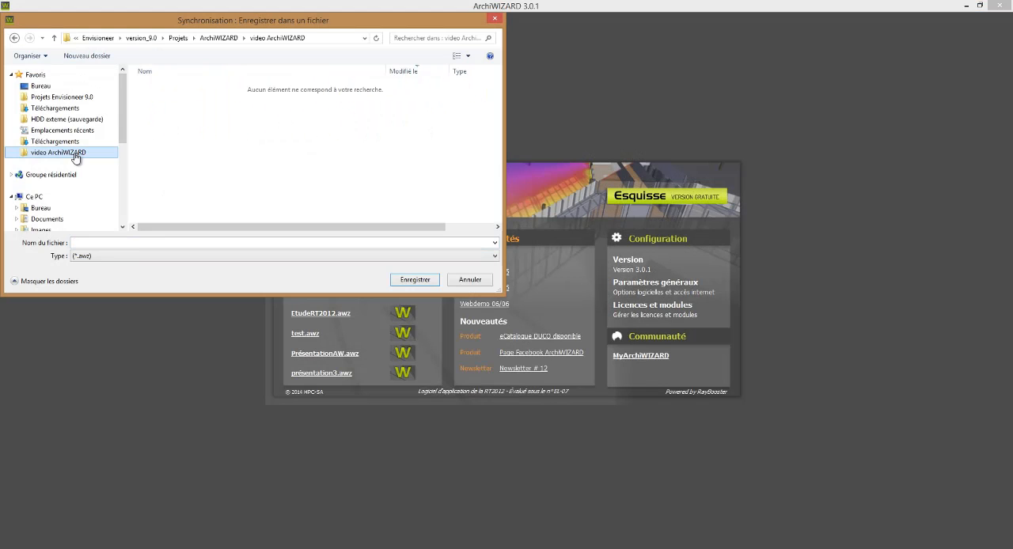
{"action": "left_click", "coordinate": [138, 241]}
{"action": "type", "text": "Etude"}
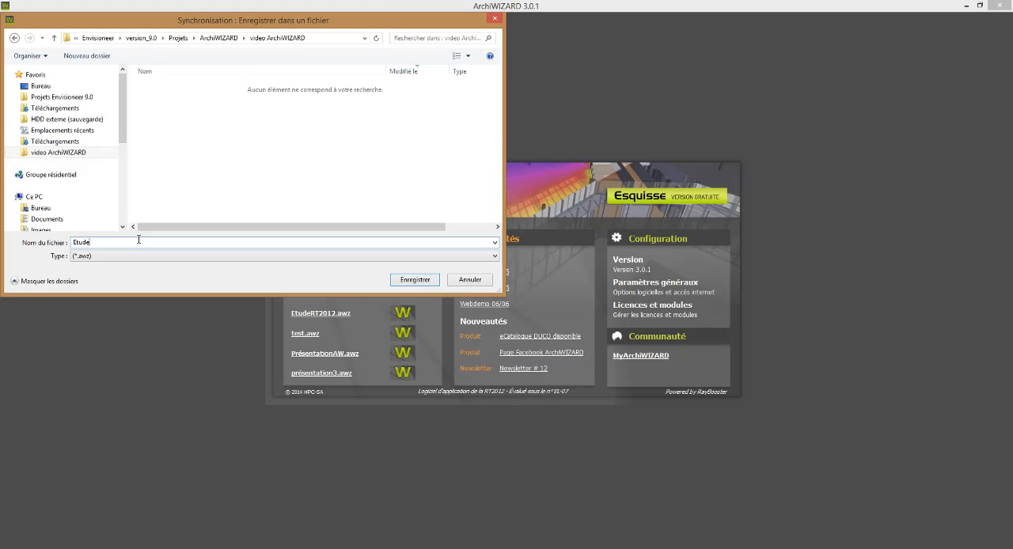
{"action": "type", "text": "RT2012"}
{"action": "key", "text": "Return"}
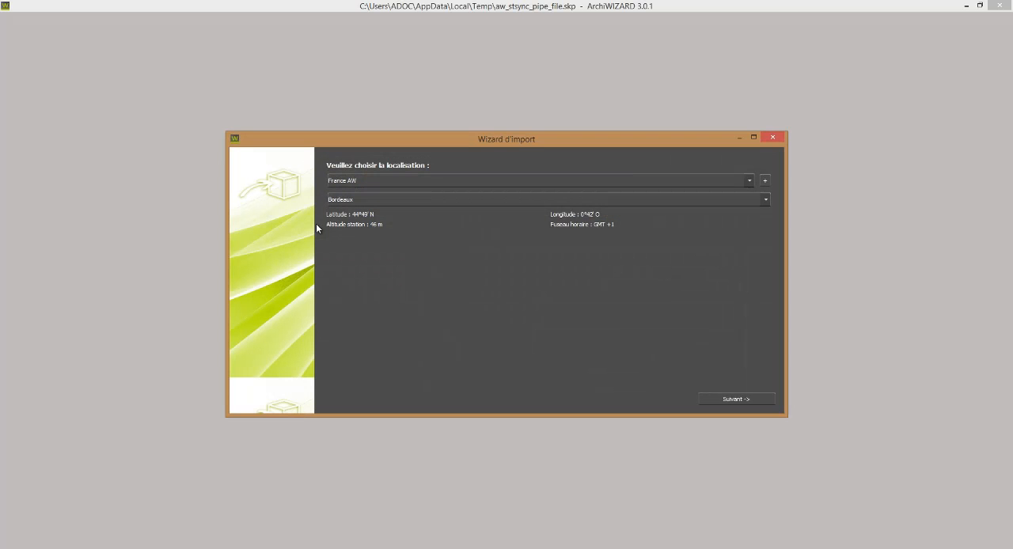
Set the import location to France_RT2012 with weather station THBCE2012_TRAPPES_H1a and continue to the configuration page
{"action": "left_click", "coordinate": [365, 182]}
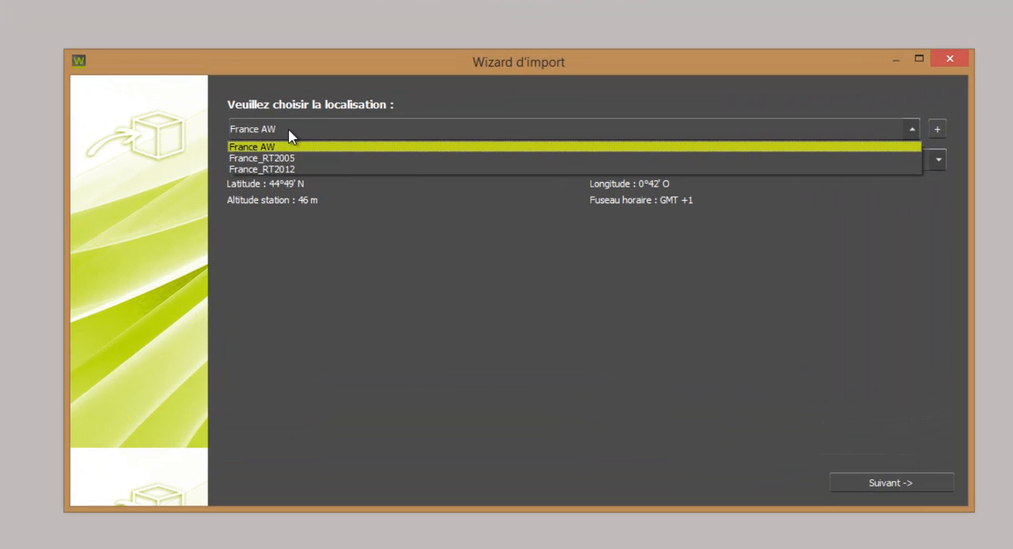
{"action": "left_click", "coordinate": [289, 170]}
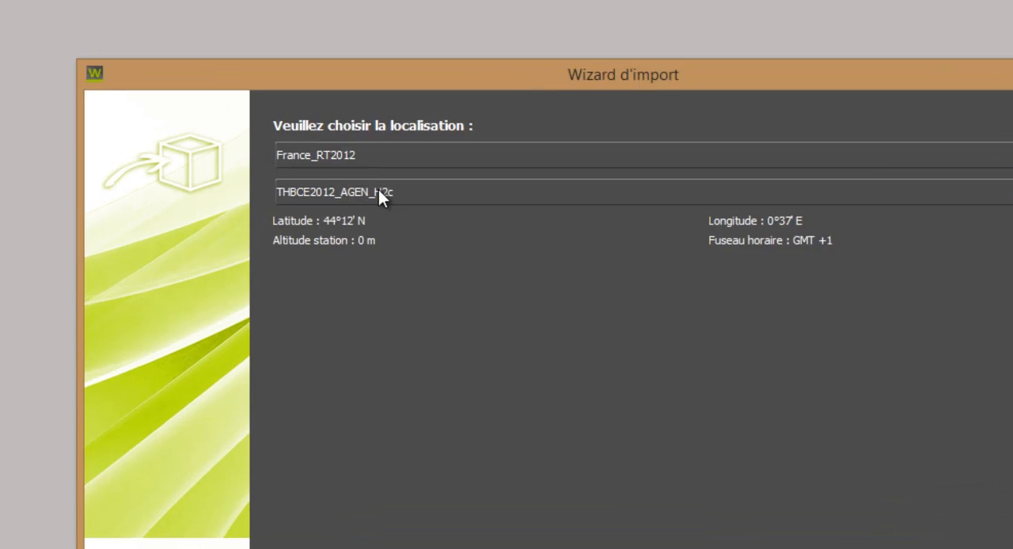
{"action": "left_click", "coordinate": [315, 158]}
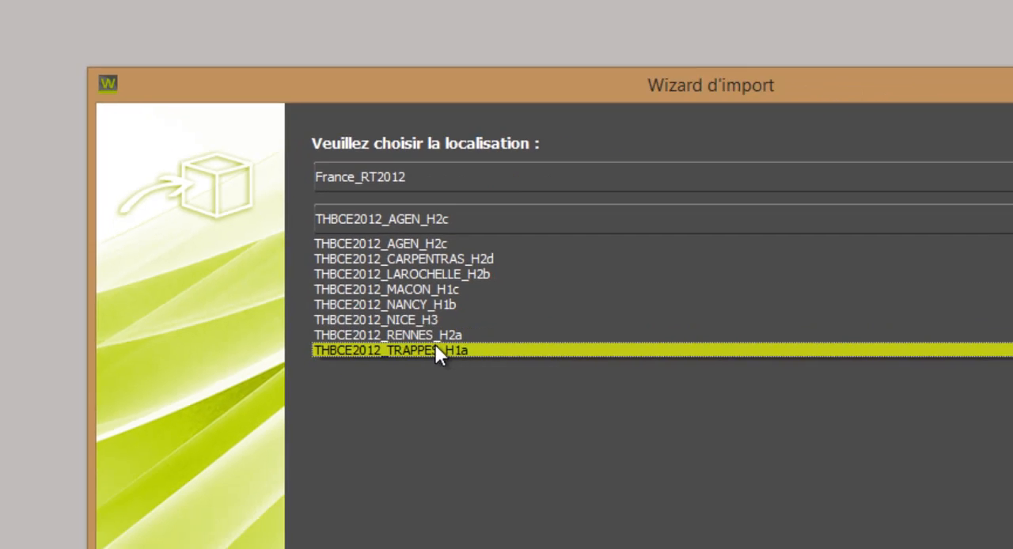
{"action": "left_click", "coordinate": [557, 448]}
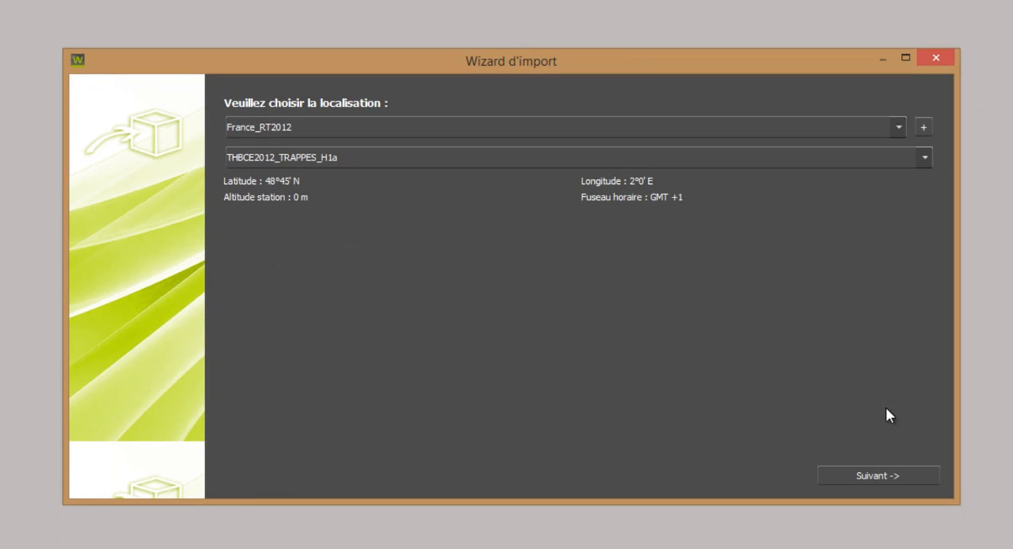
{"action": "left_click", "coordinate": [896, 477]}
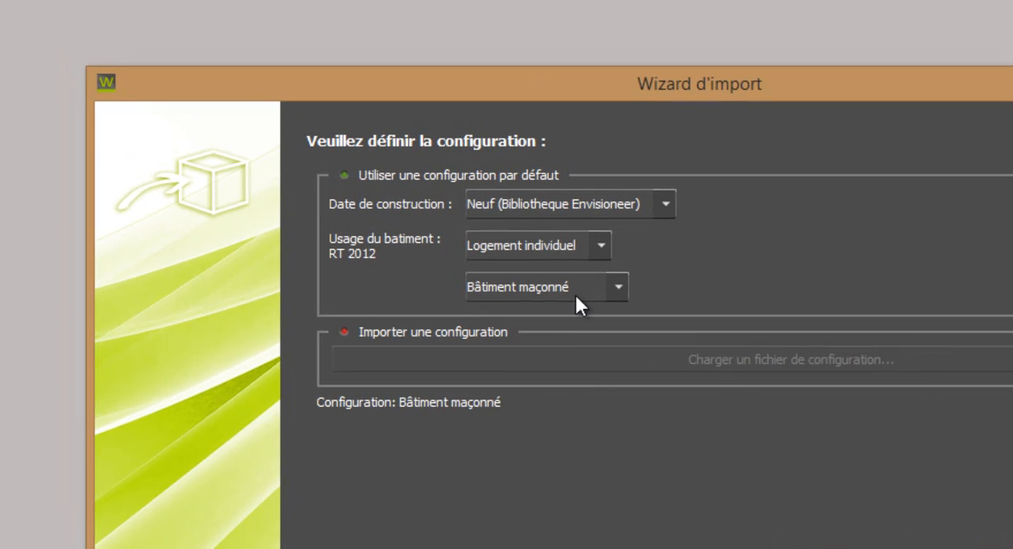
Try the construction date Neuf 2012 and browse the building uses available for RT 2012
{"action": "left_click", "coordinate": [573, 246]}
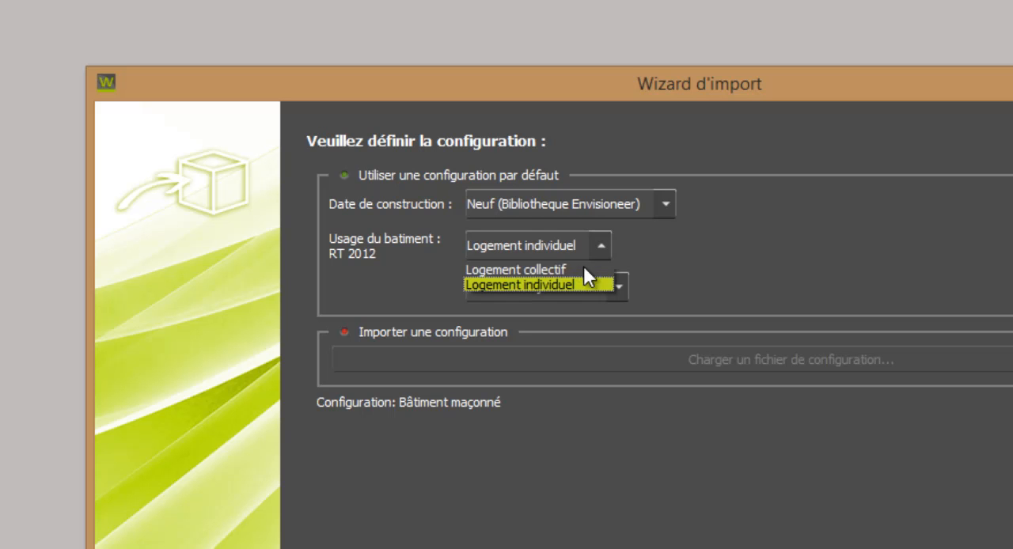
{"action": "left_click", "coordinate": [588, 244]}
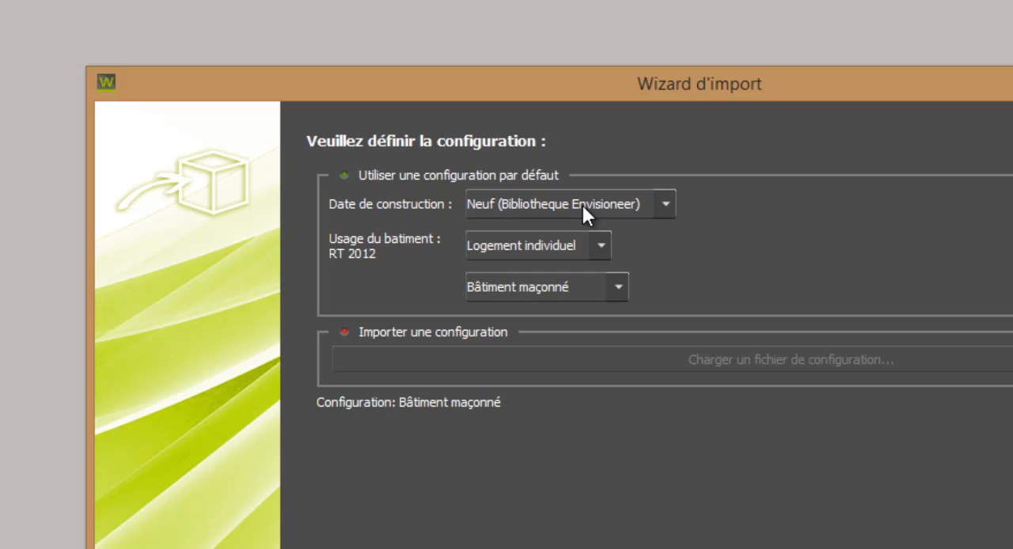
{"action": "left_click", "coordinate": [582, 205]}
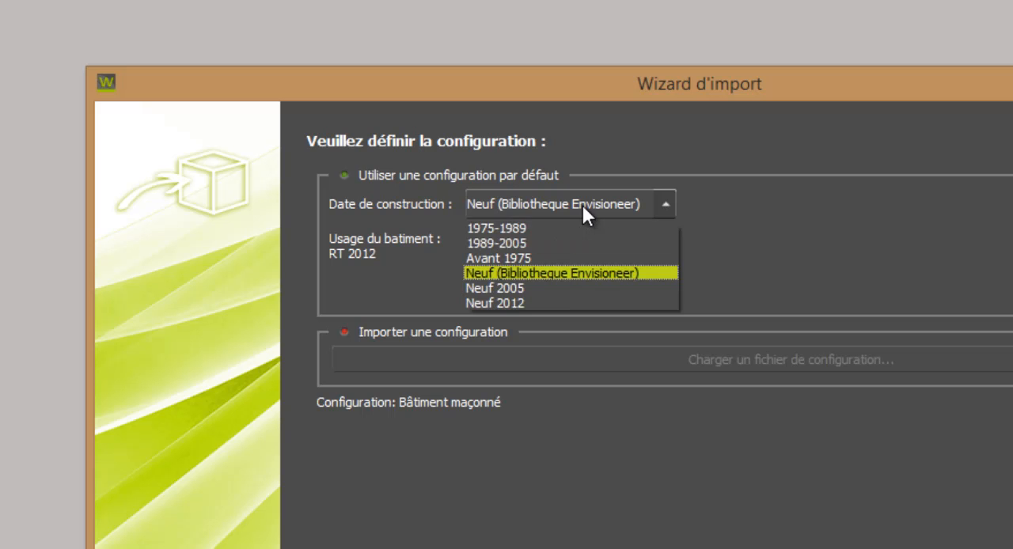
{"action": "left_click", "coordinate": [557, 302]}
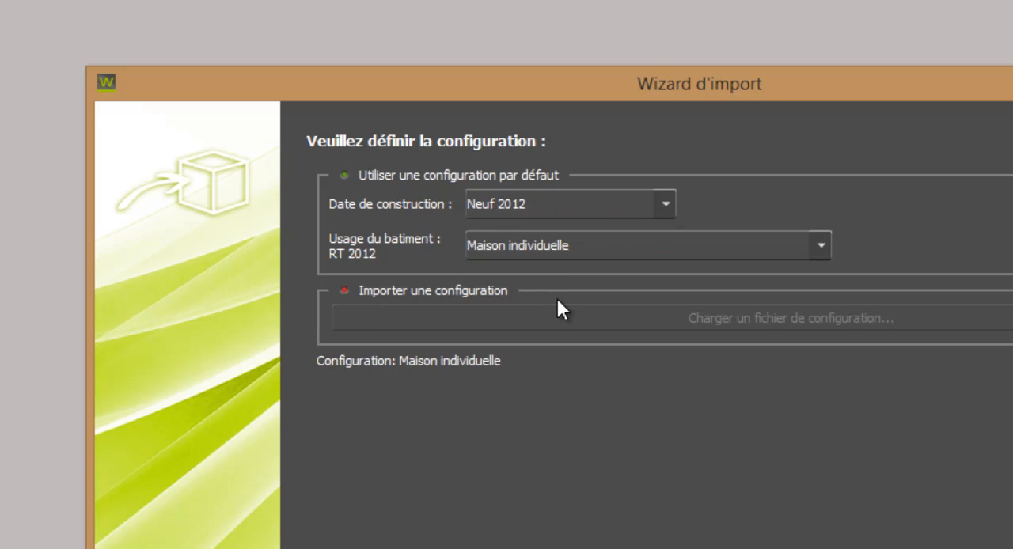
{"action": "left_click", "coordinate": [560, 248]}
{"action": "left_click_drag", "start_coordinate": [828, 354], "coordinate": [835, 384]}
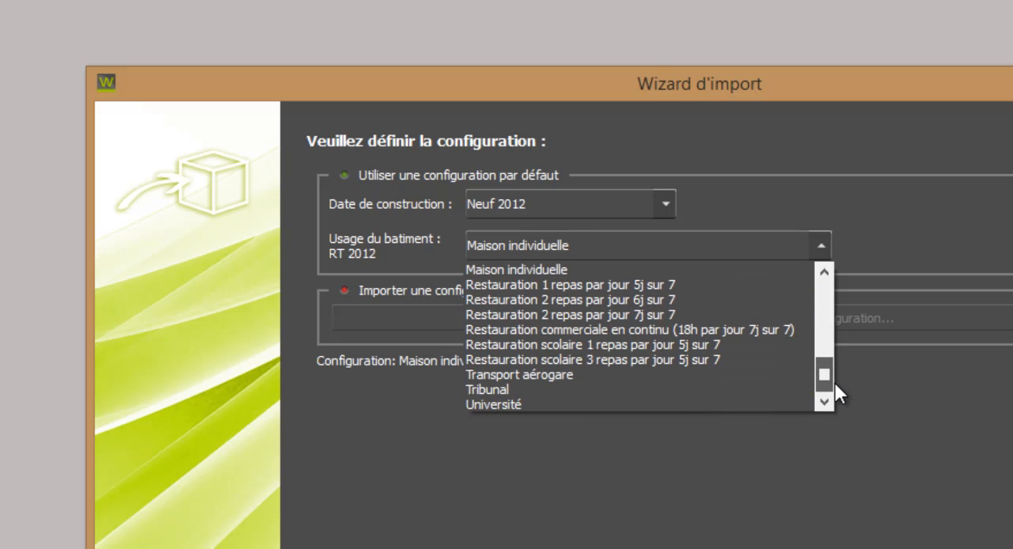
Set the construction date to Neuf (Bibliotheque Envisioneer) and continue to the thermal model validation
{"action": "left_click", "coordinate": [547, 203]}
{"action": "left_click", "coordinate": [534, 275]}
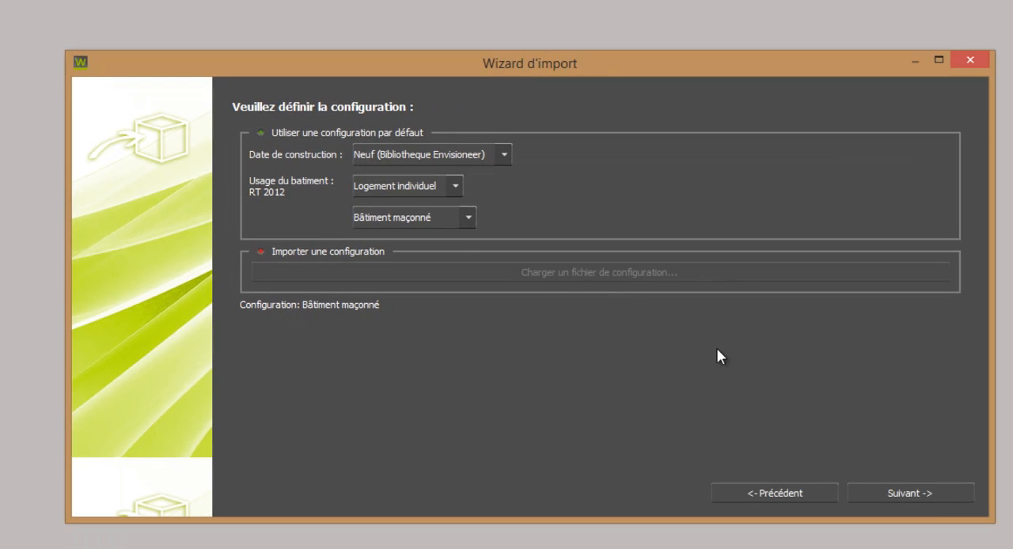
{"action": "left_click", "coordinate": [925, 494]}
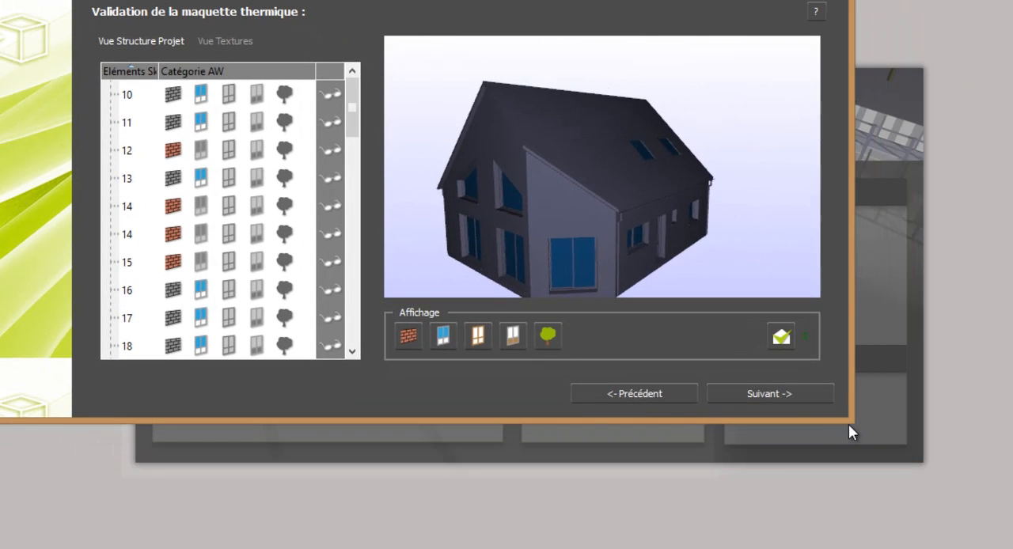
Assign the window and door frames (element 4) to the frame category and the door leaves (element 12) to the opaque door category
{"action": "left_click_drag", "start_coordinate": [848, 424], "coordinate": [1011, 535]}
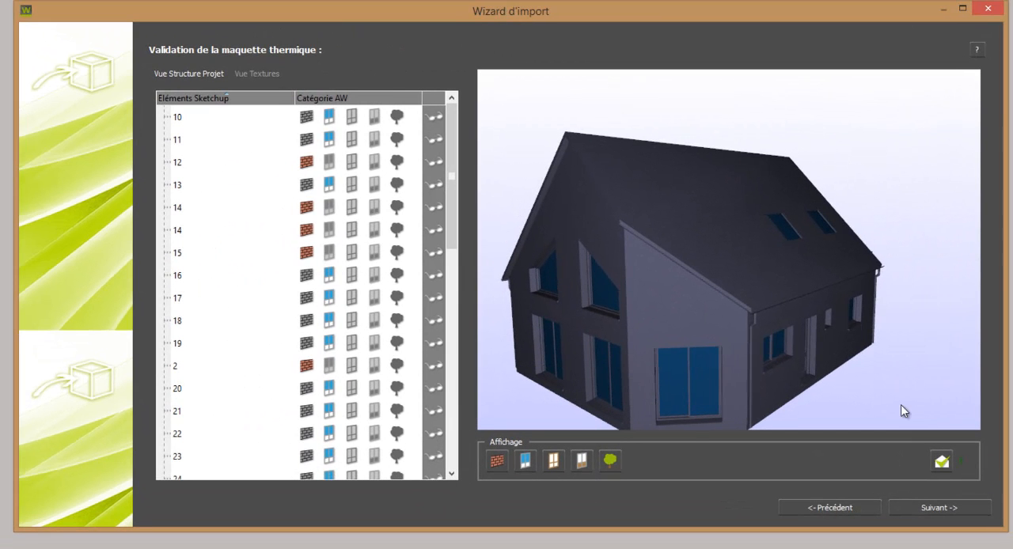
{"action": "left_click_drag", "start_coordinate": [895, 395], "coordinate": [825, 400]}
{"action": "scroll", "coordinate": [870, 394], "scroll_direction": "down", "scroll_amount": 1}
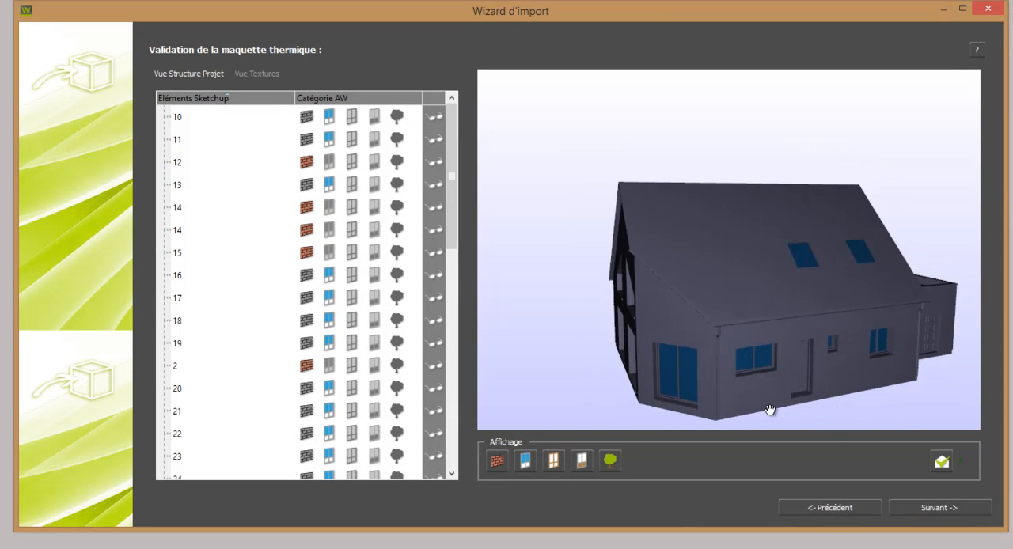
{"action": "left_click", "coordinate": [691, 402]}
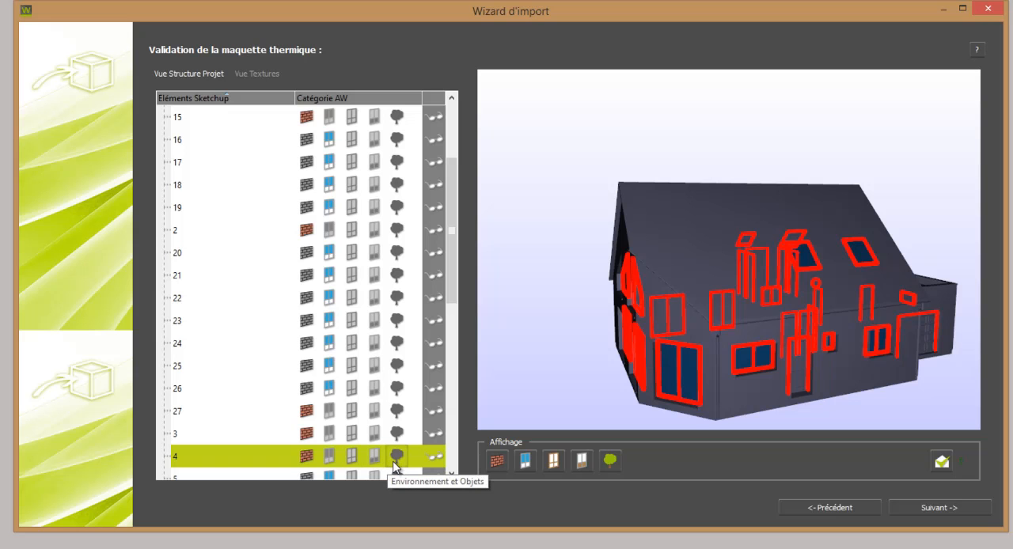
{"action": "left_click", "coordinate": [352, 457]}
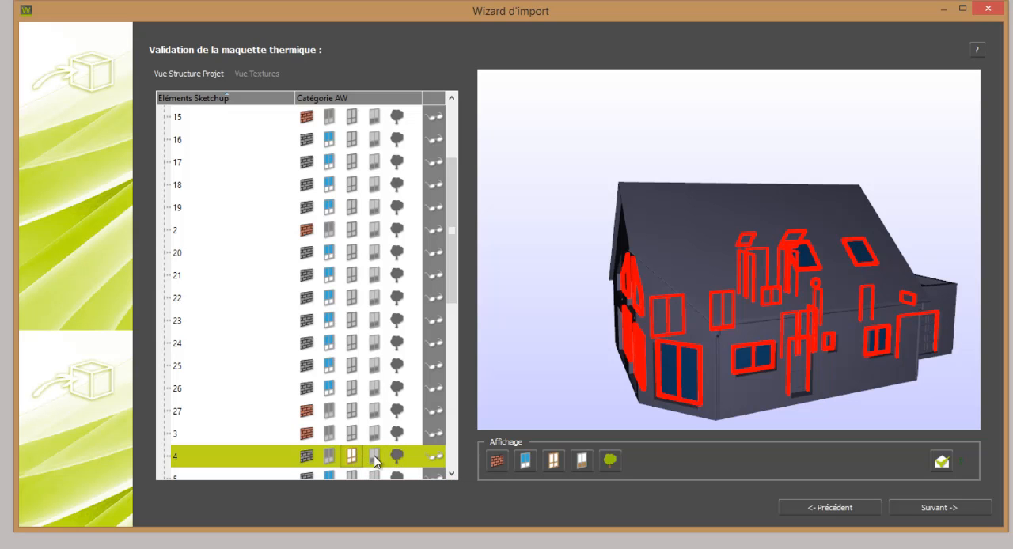
{"action": "left_click", "coordinate": [797, 384]}
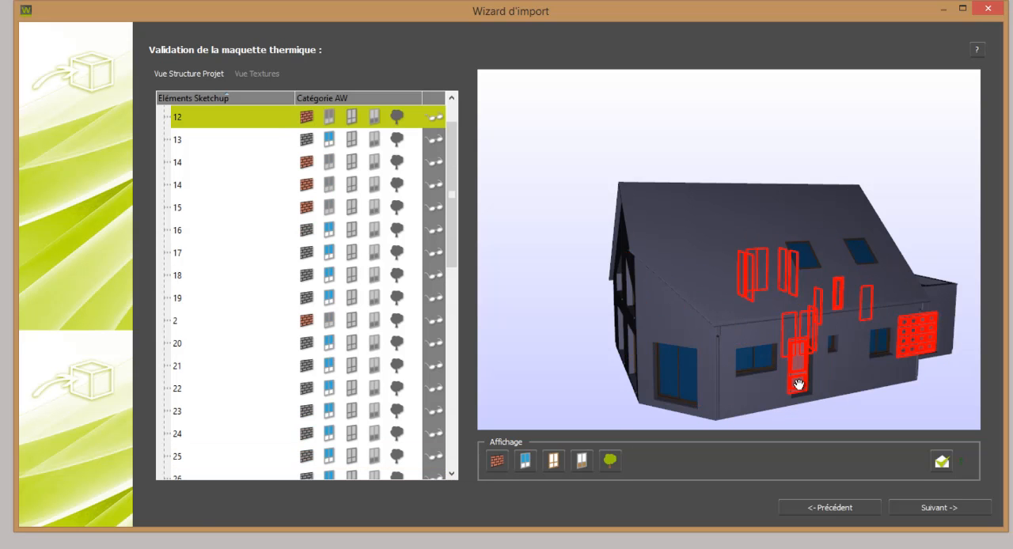
{"action": "left_click", "coordinate": [374, 116]}
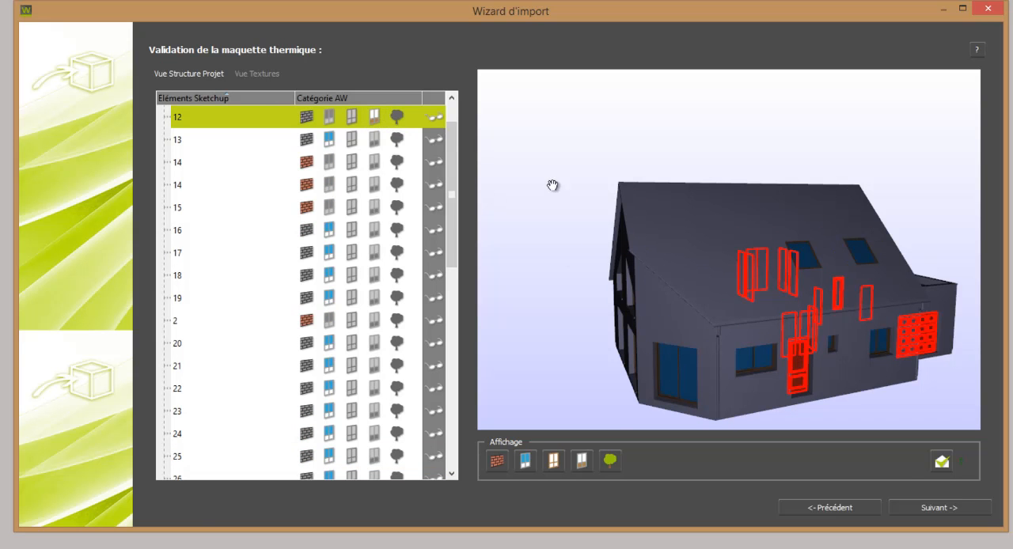
Assign the gutters and downpipes (element 15) to Environnement et Objets and finish the import at scale 1.0000
{"action": "left_click", "coordinate": [716, 342]}
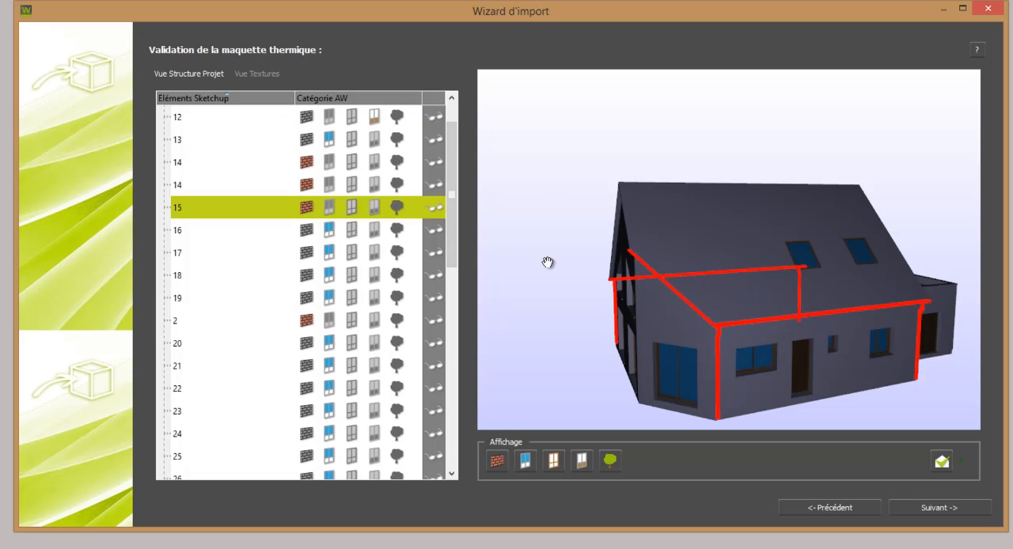
{"action": "left_click", "coordinate": [397, 206]}
{"action": "left_click", "coordinate": [919, 504]}
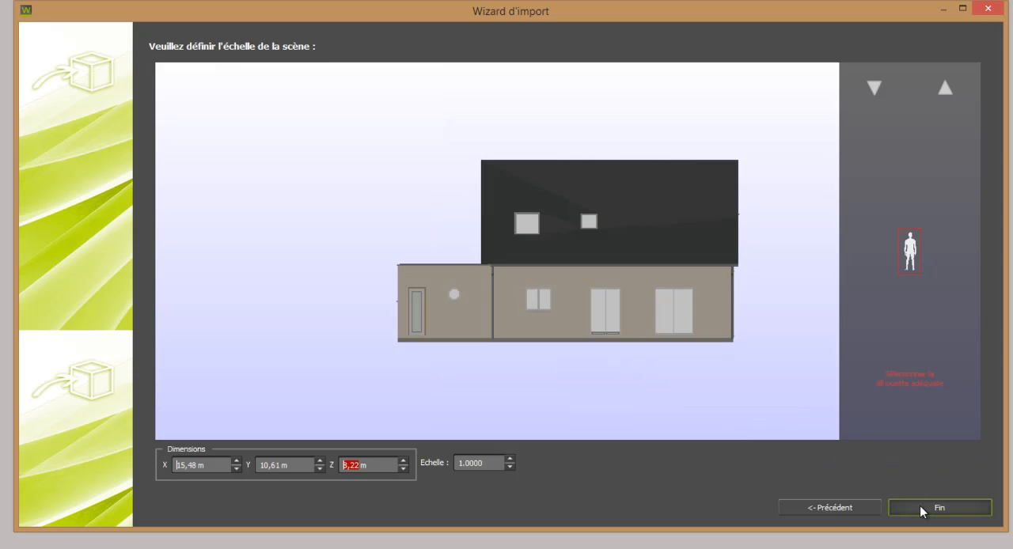
{"action": "left_click", "coordinate": [920, 506]}
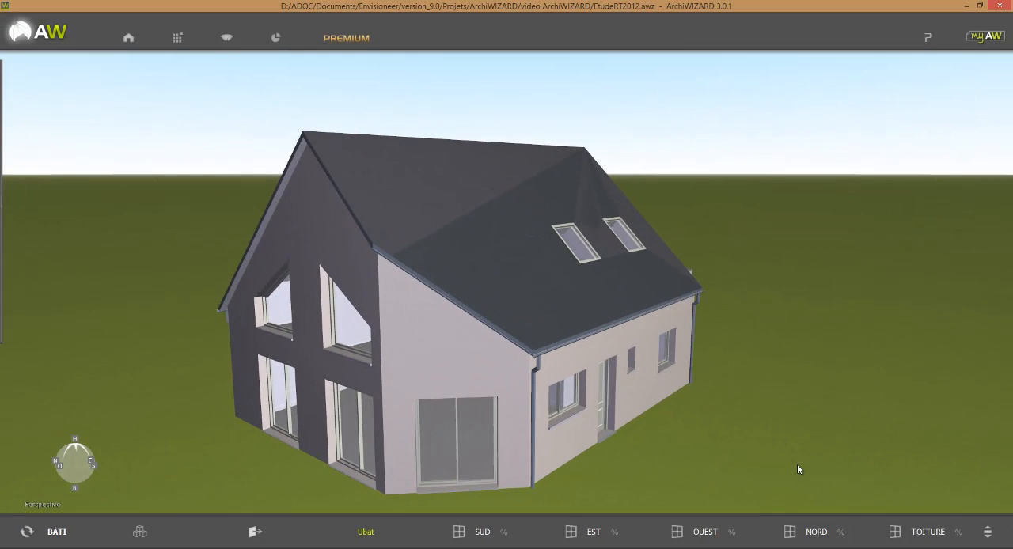
Inspect the imported house from all sides in the 3D view
{"action": "middle_click_drag", "start_coordinate": [796, 465], "coordinate": [440, 466]}
{"action": "middle_click_drag", "start_coordinate": [647, 419], "coordinate": [561, 431]}
{"action": "scroll", "coordinate": [562, 431], "scroll_direction": "down", "scroll_amount": 5}
{"action": "middle_click_drag", "start_coordinate": [644, 419], "coordinate": [743, 467]}
{"action": "scroll", "coordinate": [736, 468], "scroll_direction": "down", "scroll_amount": 5}
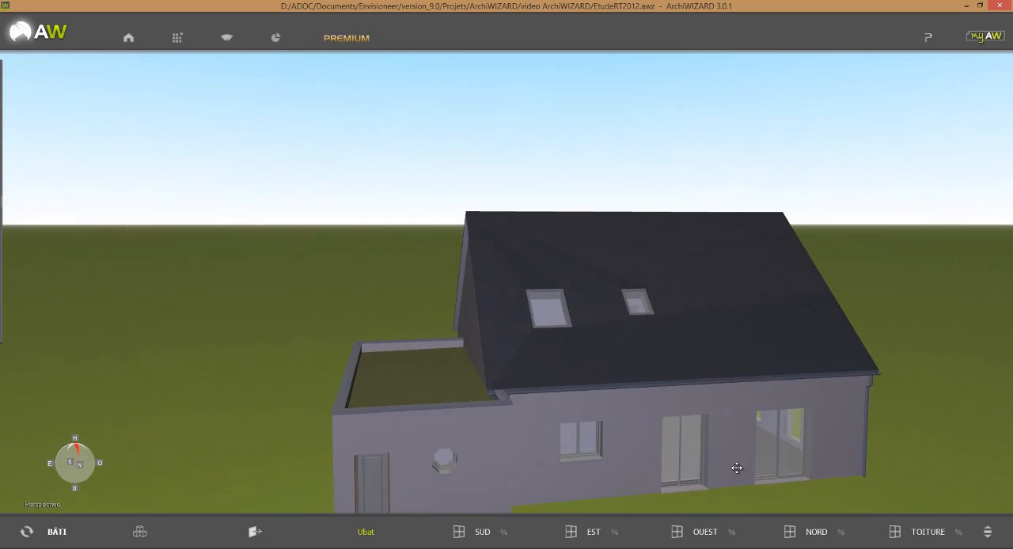
{"action": "middle_click_drag", "start_coordinate": [811, 434], "coordinate": [516, 406]}
{"action": "middle_click_drag", "start_coordinate": [757, 394], "coordinate": [804, 350]}
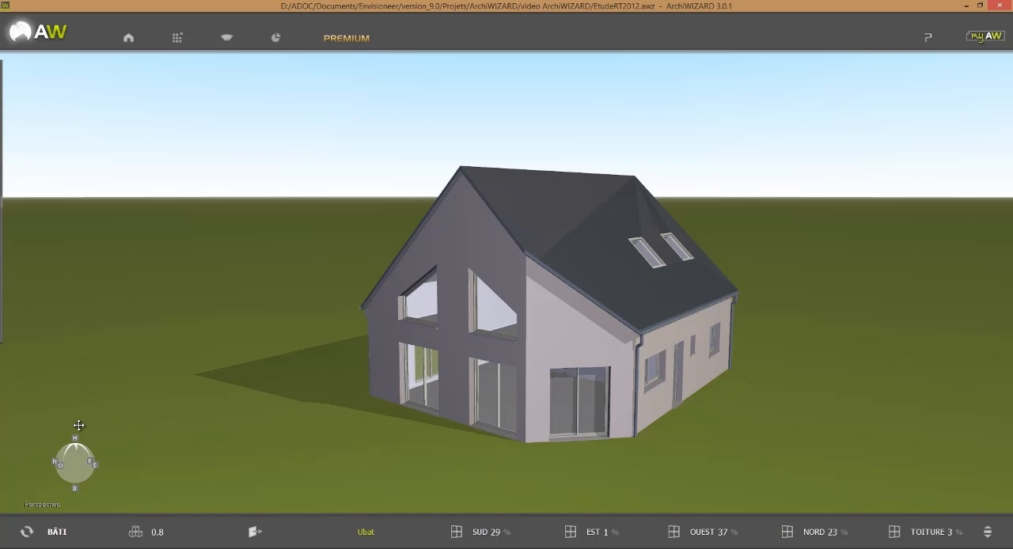
Show the house from above and open the Bâtiment settings with the contextual help on the current configuration
{"action": "left_click", "coordinate": [75, 441]}
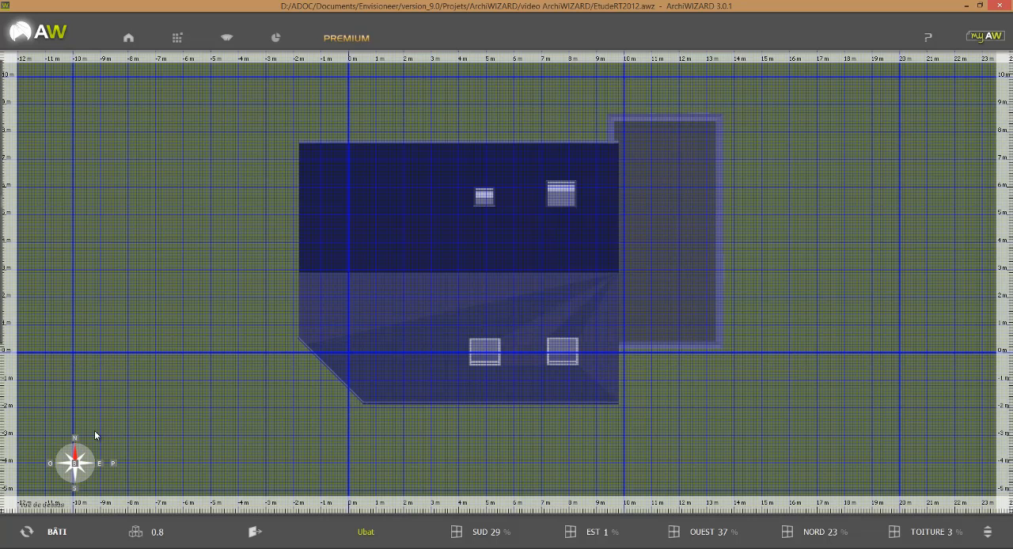
{"action": "scroll", "coordinate": [233, 389], "scroll_direction": "down", "scroll_amount": 4}
{"action": "middle_click_drag", "start_coordinate": [233, 390], "coordinate": [269, 392]}
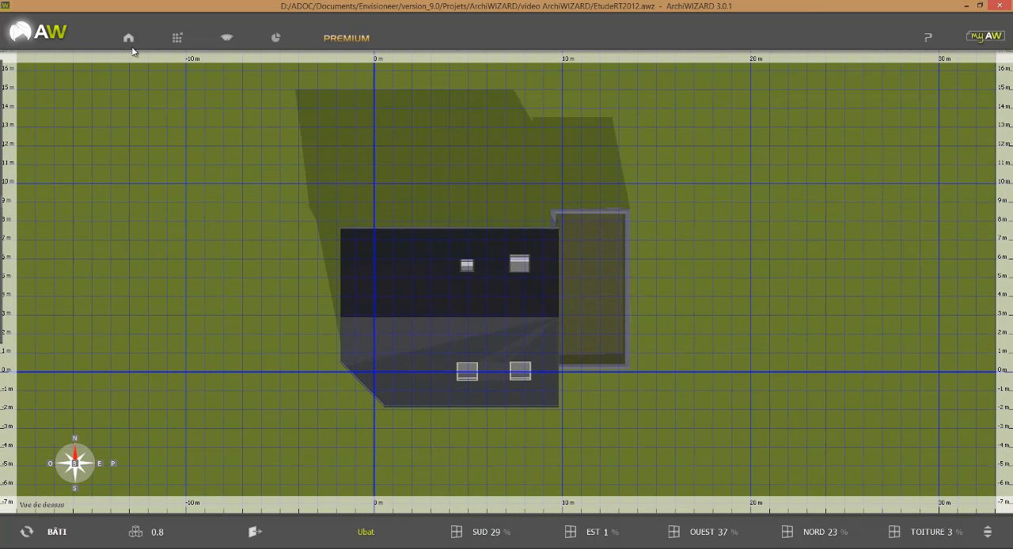
{"action": "left_click", "coordinate": [129, 38]}
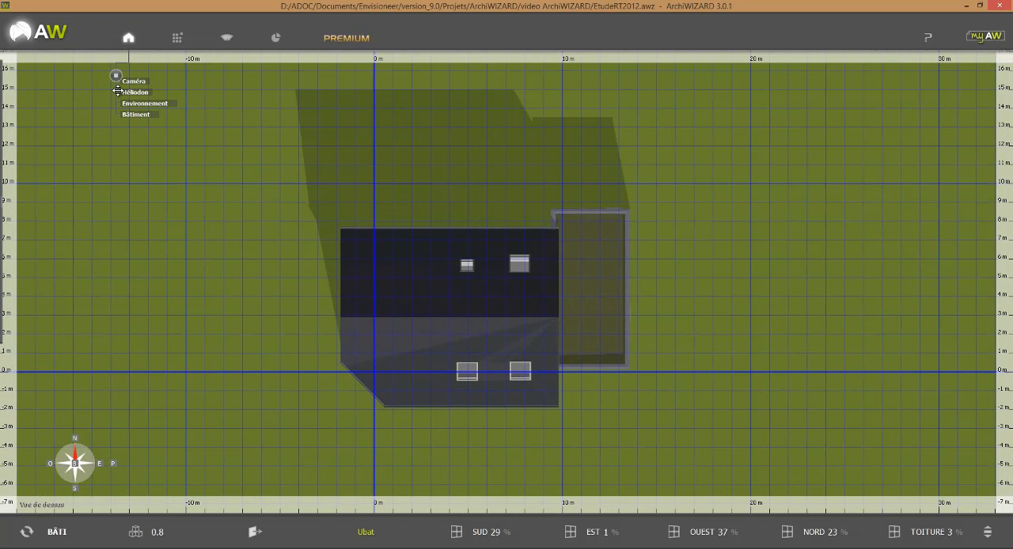
{"action": "left_click", "coordinate": [133, 114]}
{"action": "left_click", "coordinate": [139, 124]}
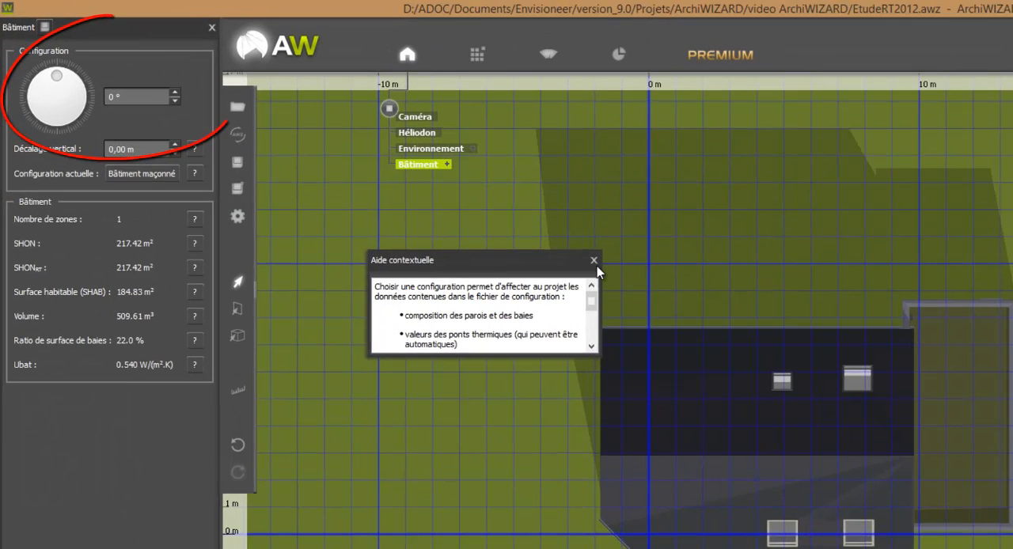
Rotate the building to 103° and set its vertical offset to 0,20 m
{"action": "left_click", "coordinate": [593, 260]}
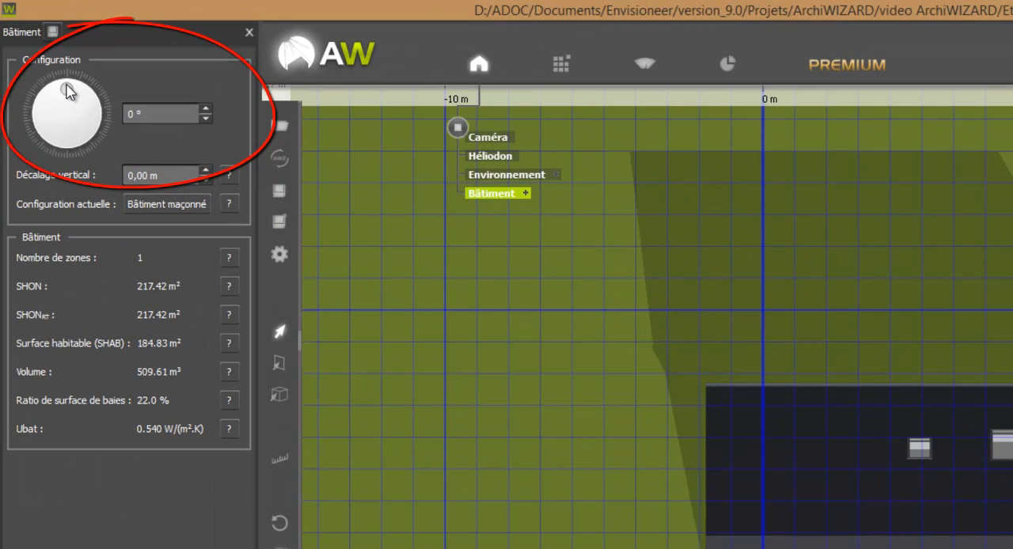
{"action": "left_click_drag", "start_coordinate": [70, 90], "coordinate": [114, 100]}
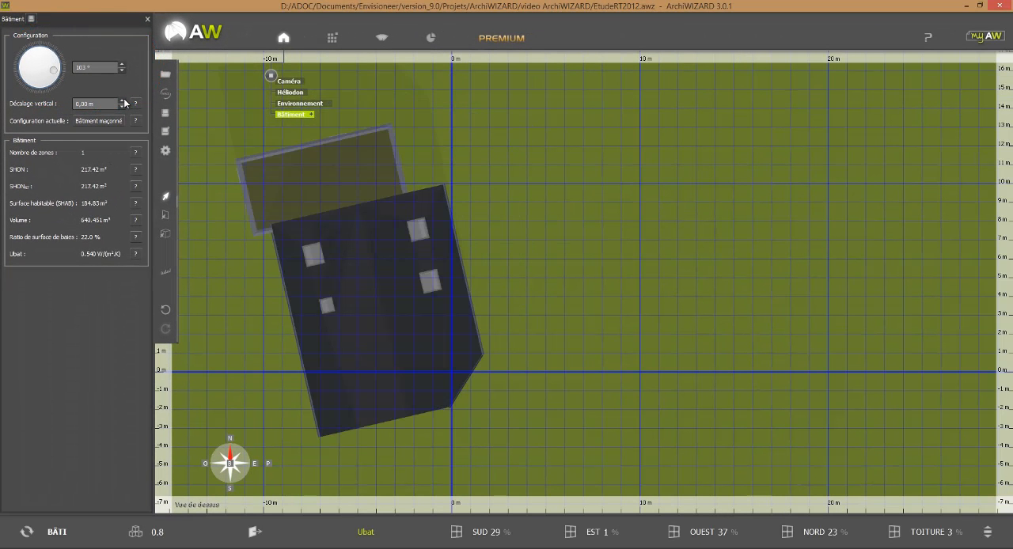
{"action": "left_click", "coordinate": [123, 100]}
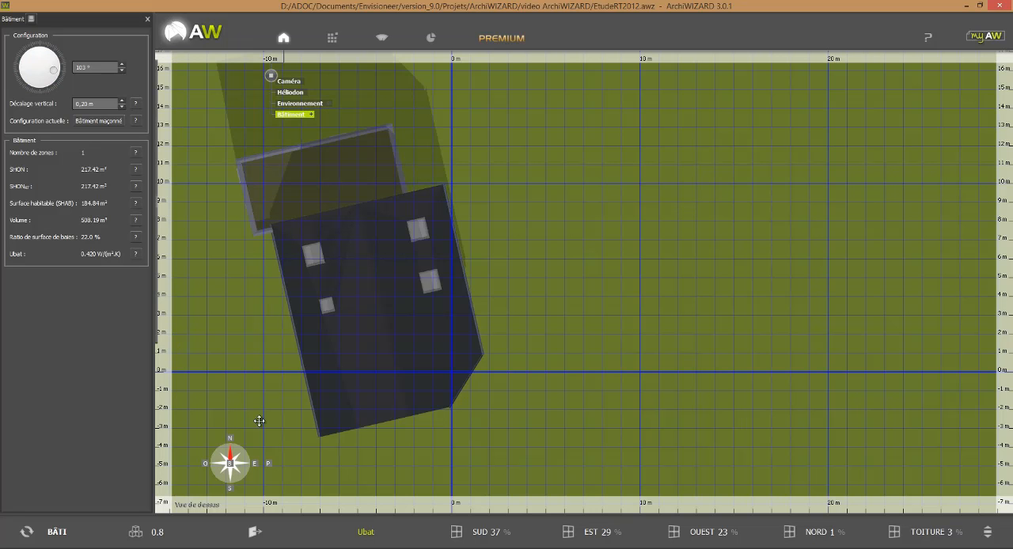
View the house in perspective from several sides and show the Besoins indicators for the building
{"action": "left_click", "coordinate": [269, 463]}
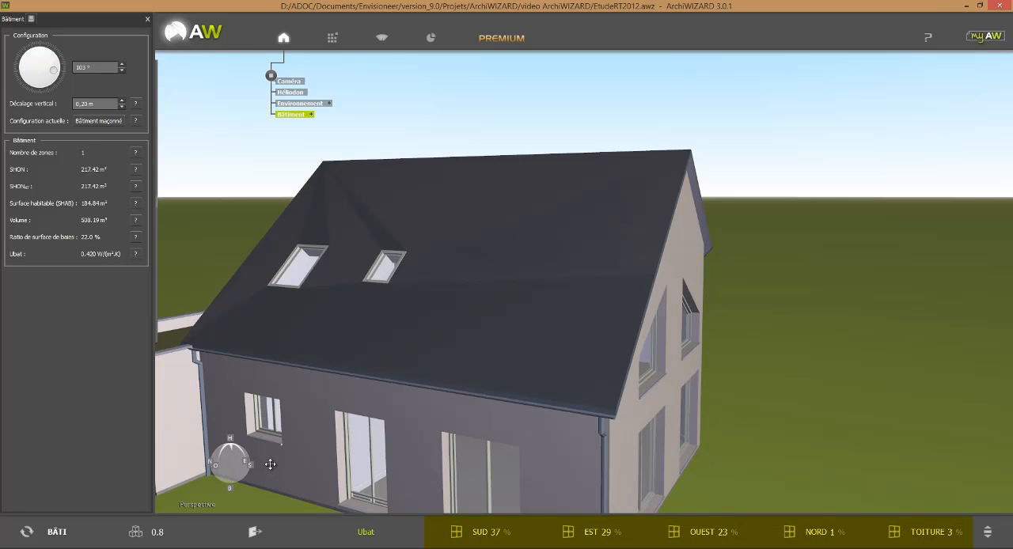
{"action": "scroll", "coordinate": [300, 449], "scroll_direction": "down", "scroll_amount": 4}
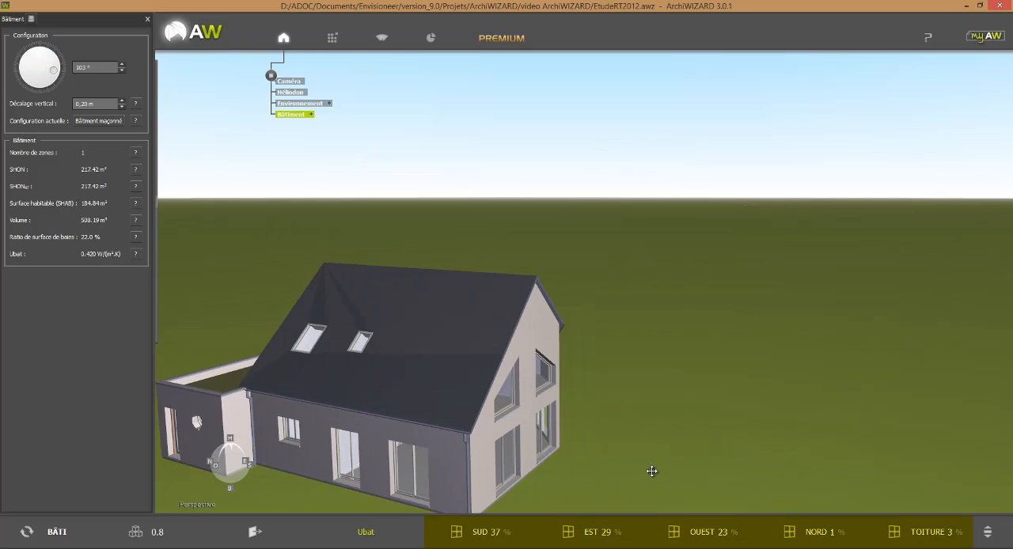
{"action": "right_click_drag", "start_coordinate": [652, 471], "coordinate": [459, 481]}
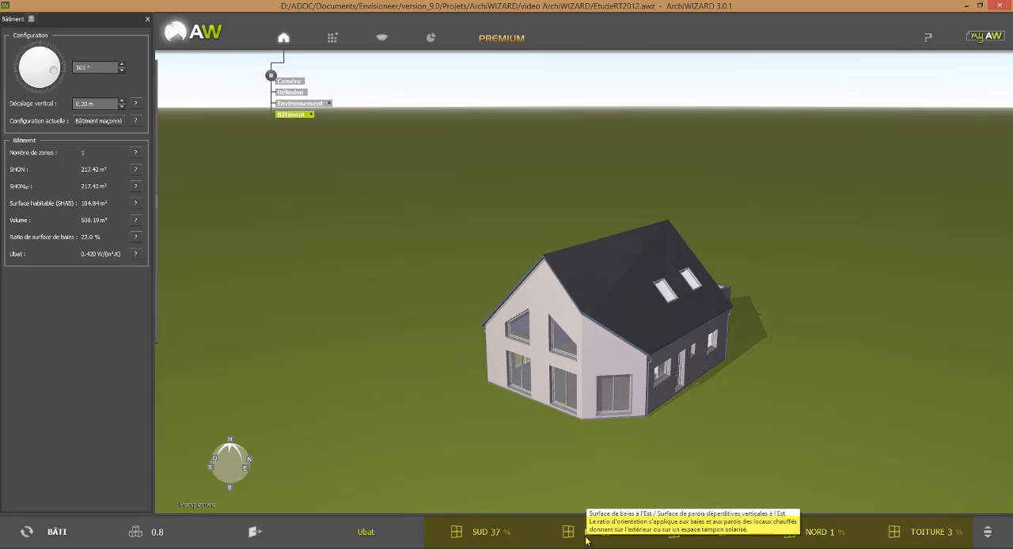
{"action": "right_click_drag", "start_coordinate": [699, 503], "coordinate": [728, 435]}
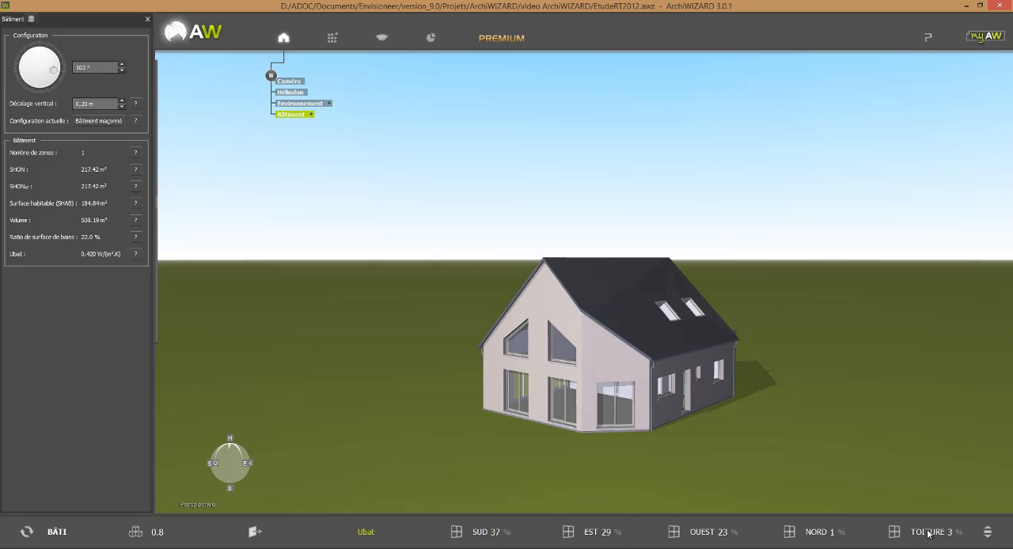
{"action": "left_click", "coordinate": [987, 535]}
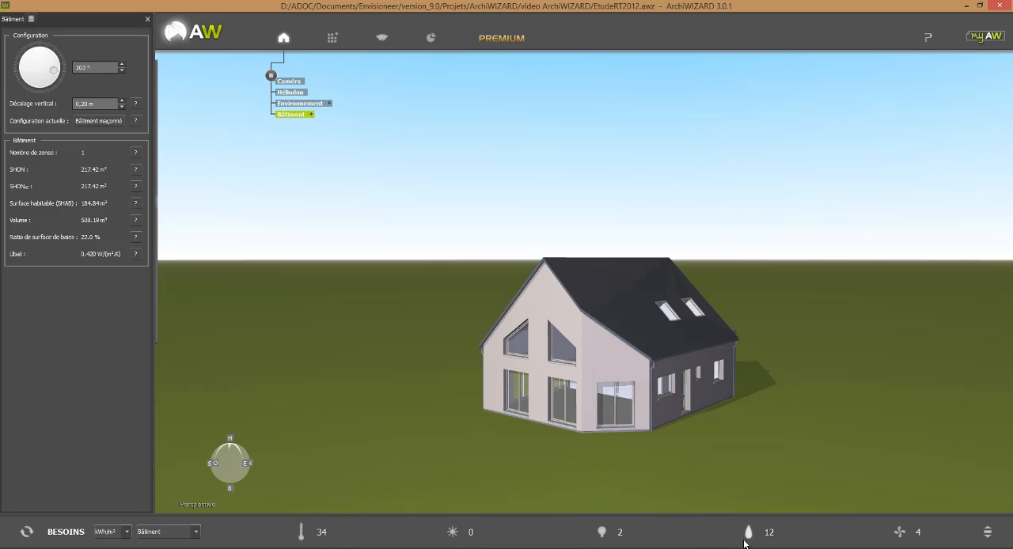
{"action": "mouse_move", "coordinate": [763, 543]}
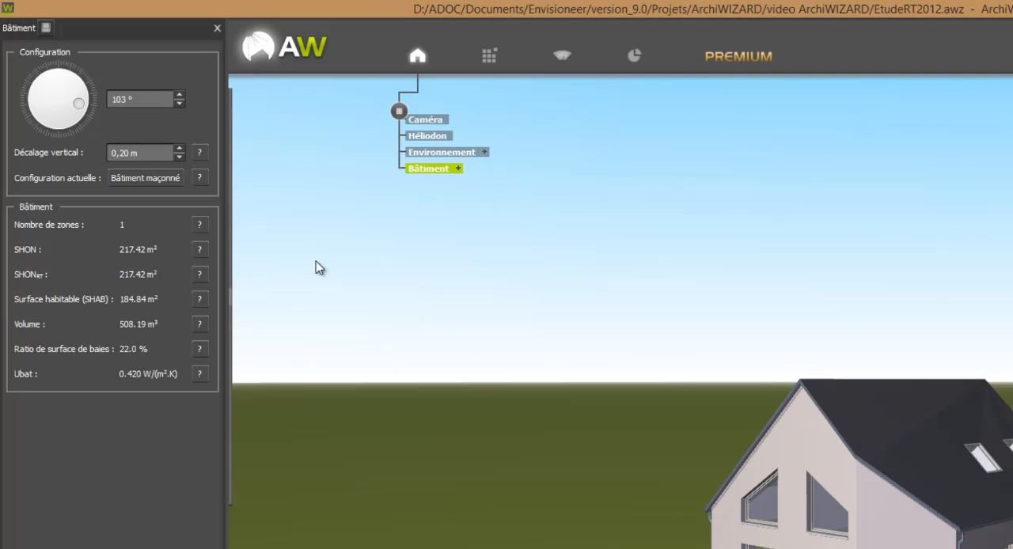
In room mode, mark attic room Pièce 3-1 as unheated, excluded from the SHON, with lighting need Aucun éclairage
{"action": "mouse_move", "coordinate": [266, 309]}
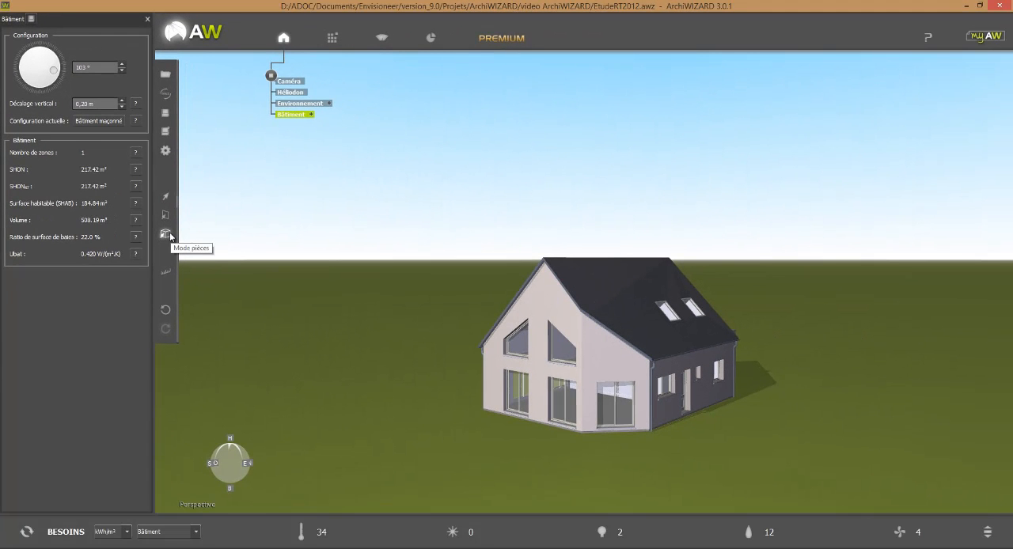
{"action": "left_click", "coordinate": [556, 287]}
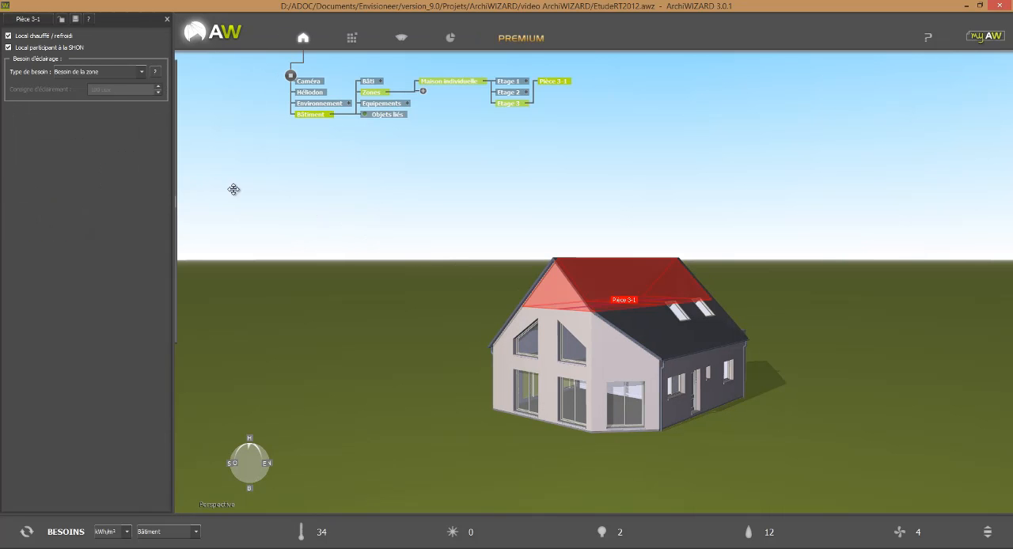
{"action": "left_click", "coordinate": [9, 36]}
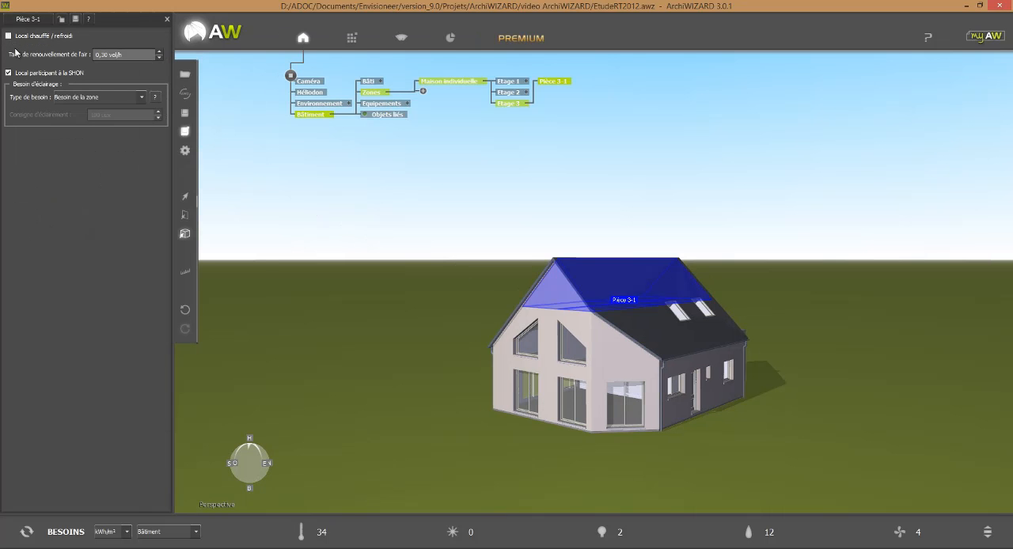
{"action": "left_click", "coordinate": [83, 99]}
{"action": "left_click", "coordinate": [88, 117]}
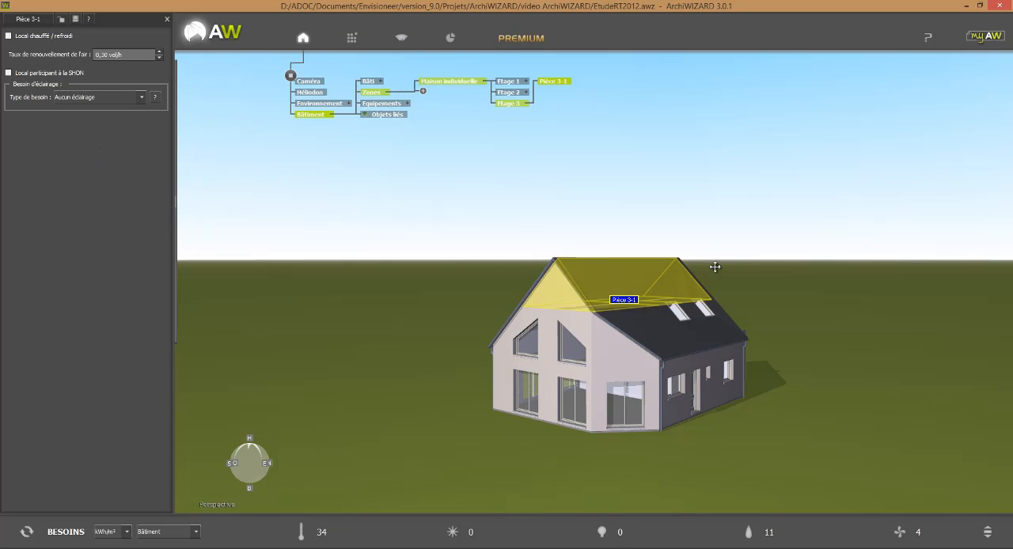
Mark eaves room Pièce 2-1 as unheated, excluded from the SHON, with lighting need Aucun éclairage
{"action": "left_click", "coordinate": [724, 341]}
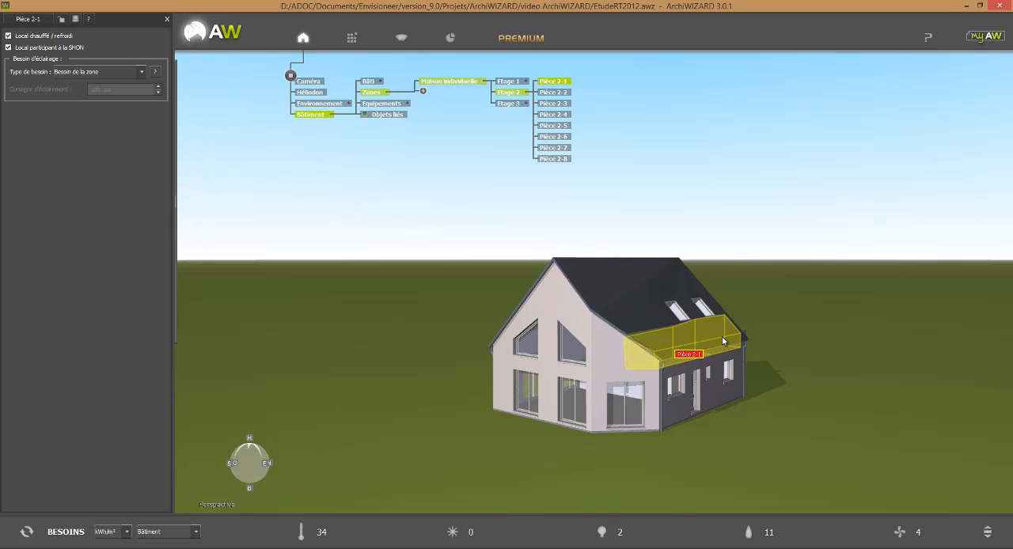
{"action": "left_click", "coordinate": [57, 37]}
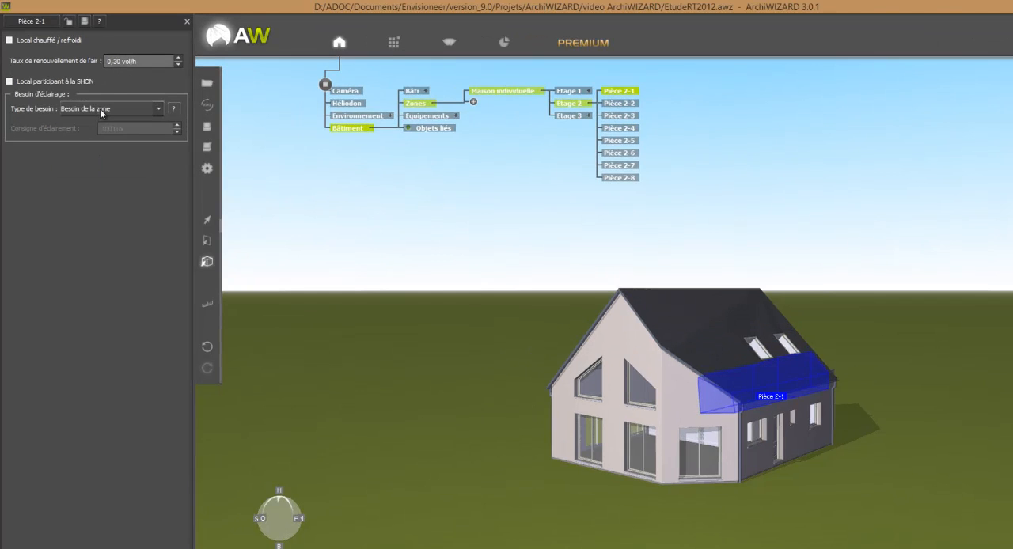
{"action": "left_click", "coordinate": [99, 108]}
{"action": "left_click", "coordinate": [105, 129]}
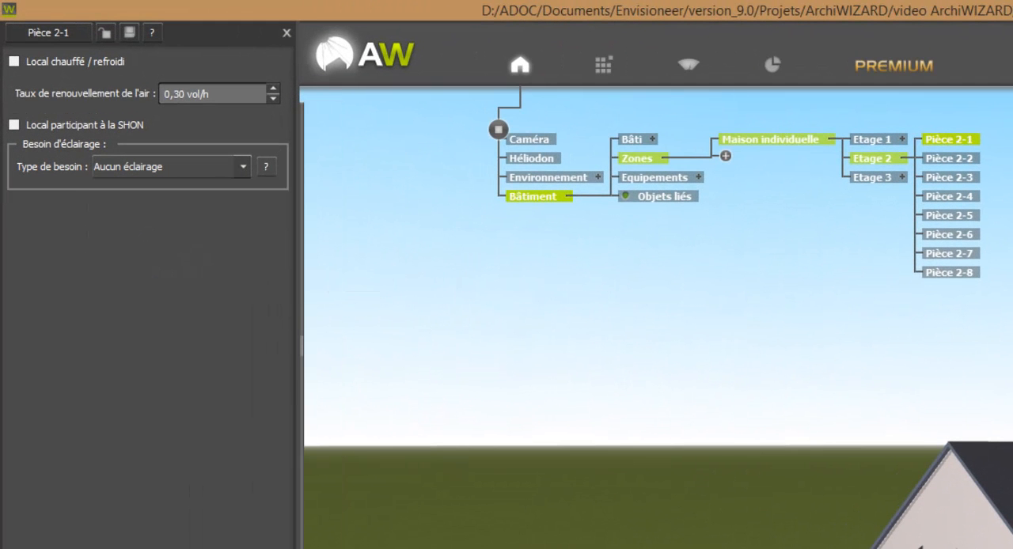
Mark eaves room Pièce 2-2 as unheated, excluded from the SHON, with lighting need Aucun éclairage
{"action": "left_click", "coordinate": [1005, 546]}
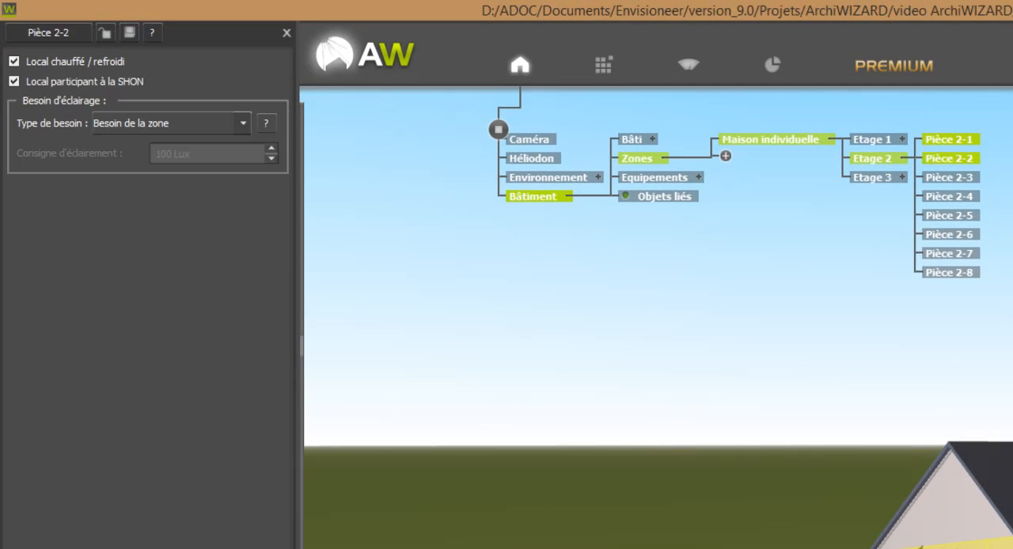
{"action": "left_click", "coordinate": [107, 62]}
{"action": "left_click", "coordinate": [117, 125]}
{"action": "left_click", "coordinate": [134, 166]}
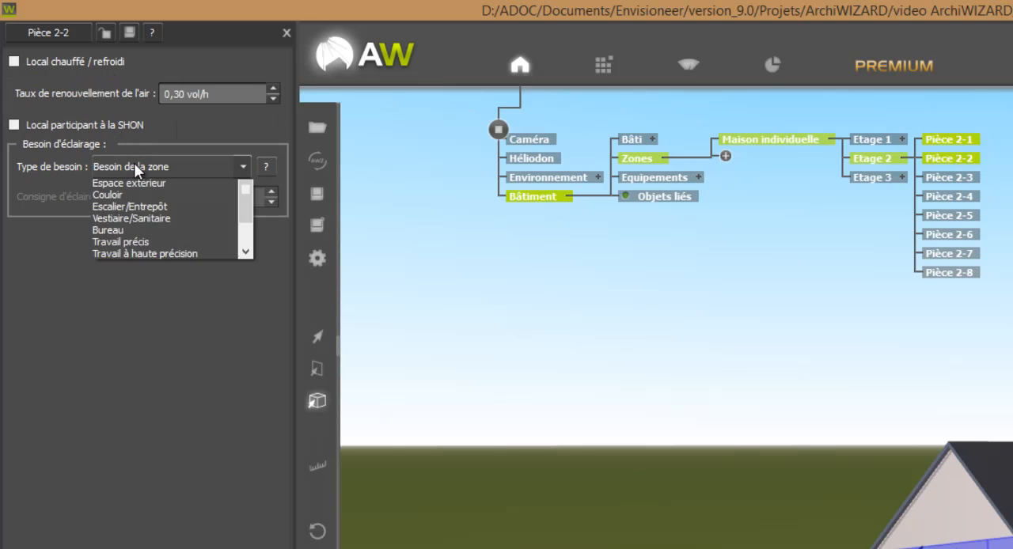
{"action": "left_click", "coordinate": [112, 169]}
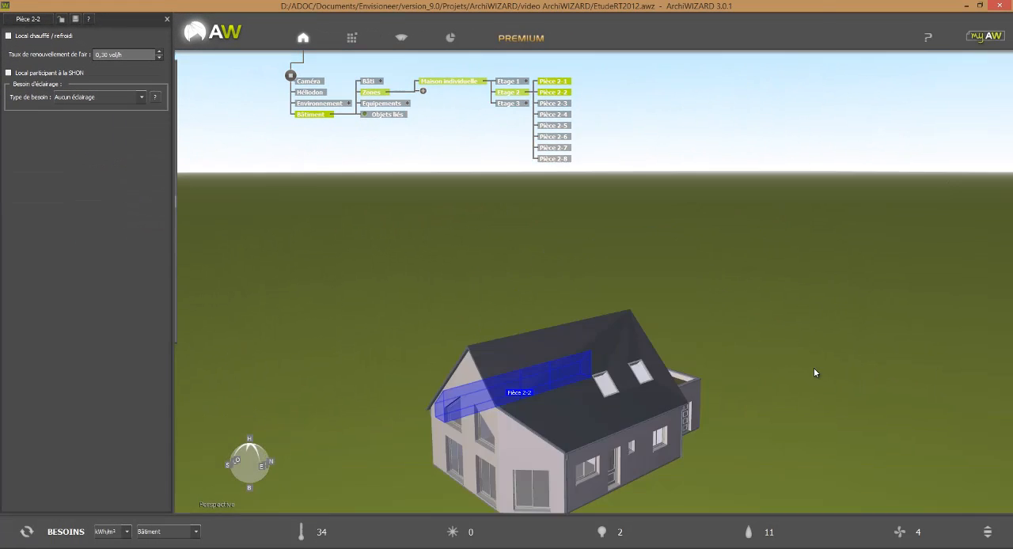
Mark the flat-roofed annex rooms Pièce 1-1 and Pièce 1-4 as unheated and excluded from the SHON
{"action": "left_click_drag", "start_coordinate": [814, 372], "coordinate": [744, 423]}
{"action": "left_click", "coordinate": [587, 405]}
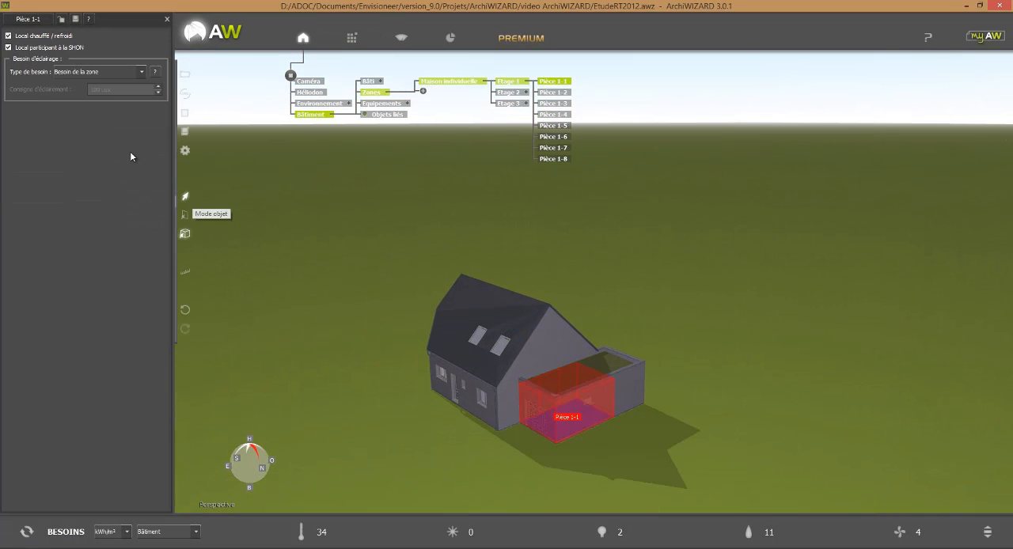
{"action": "left_click", "coordinate": [60, 37]}
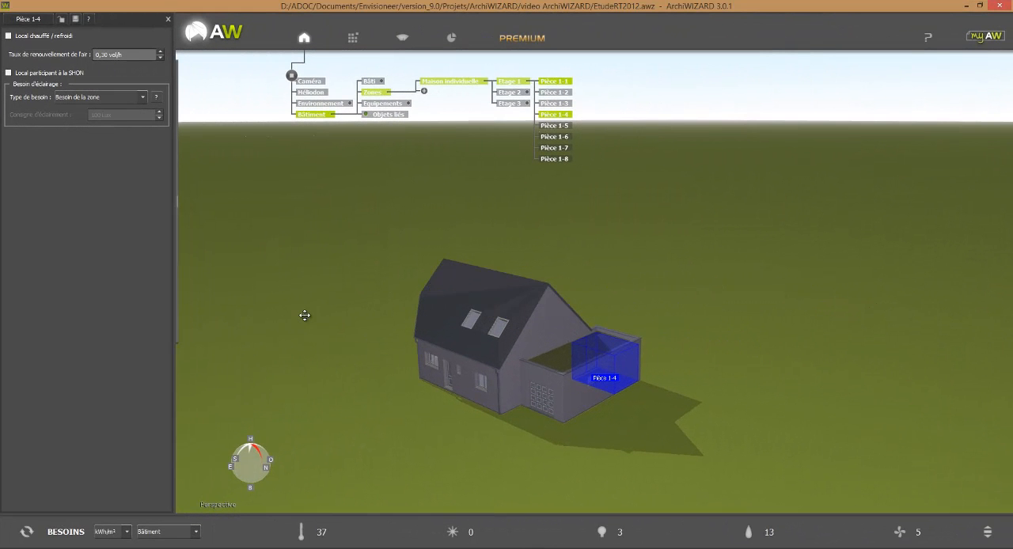
In wall mode, create a new group named "Murs comble etage" under Murs déperditifs in the Configurateur des parois
{"action": "mouse_move", "coordinate": [194, 187]}
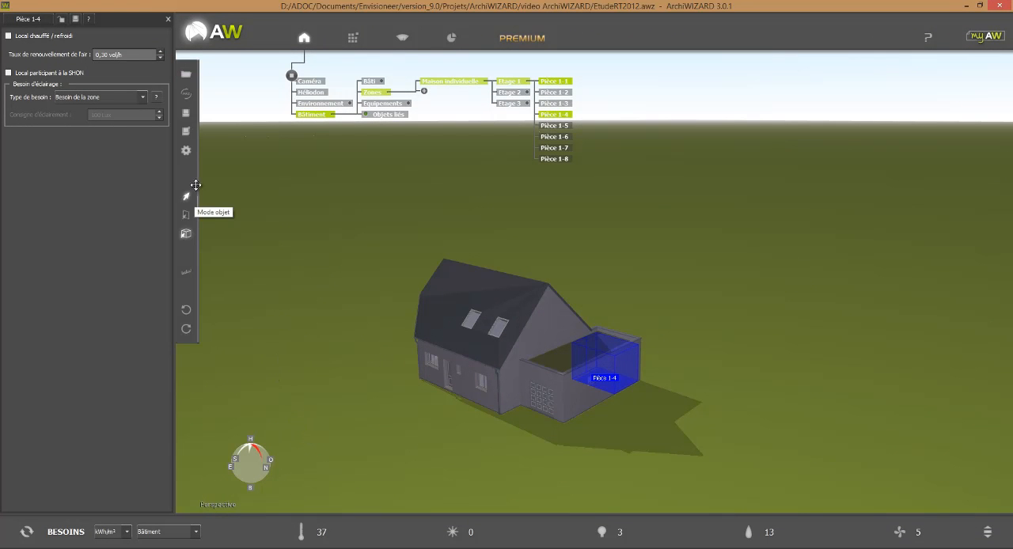
{"action": "left_click", "coordinate": [185, 216]}
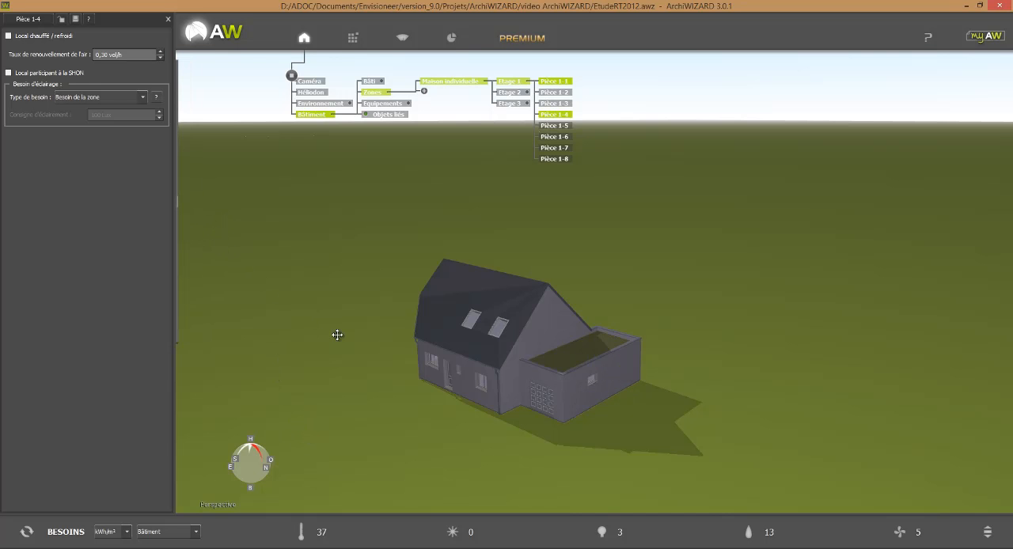
{"action": "left_click", "coordinate": [443, 373]}
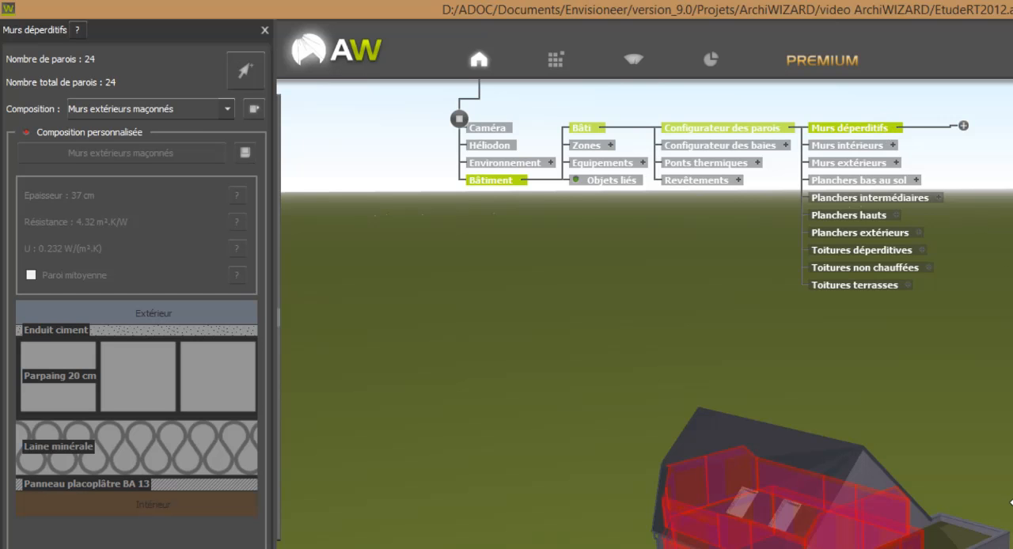
{"action": "left_click", "coordinate": [963, 127]}
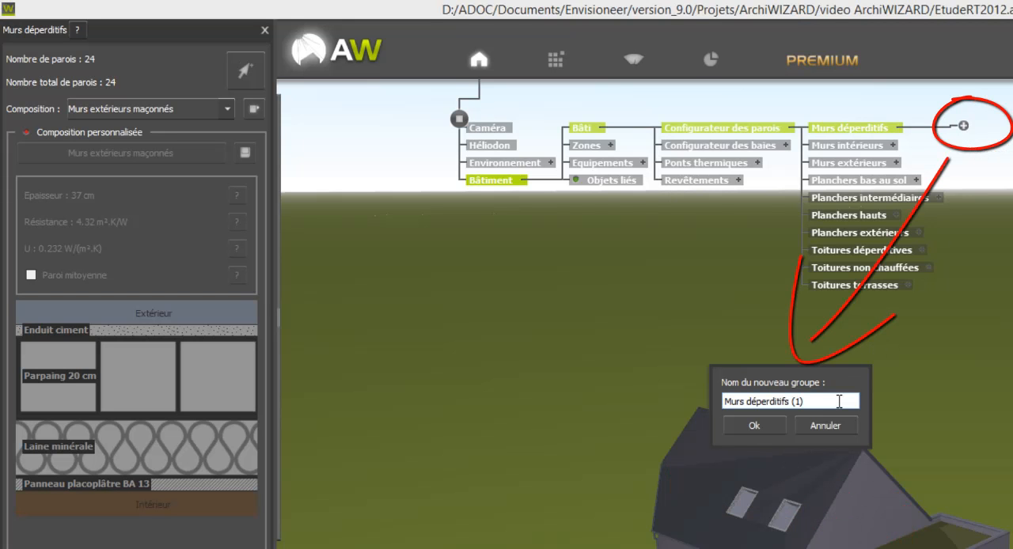
{"action": "left_click_drag", "start_coordinate": [800, 399], "coordinate": [749, 400]}
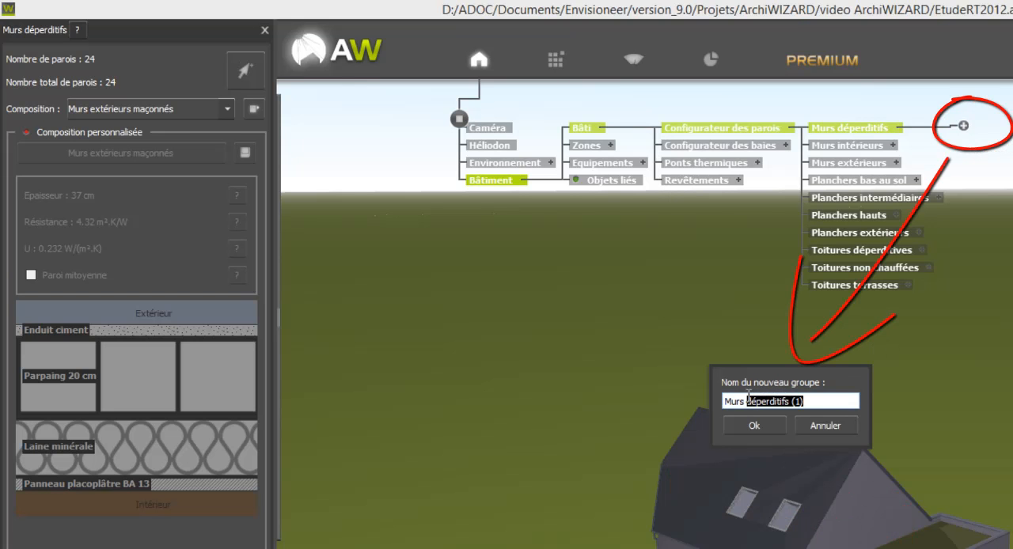
{"action": "type", "text": "comble etage"}
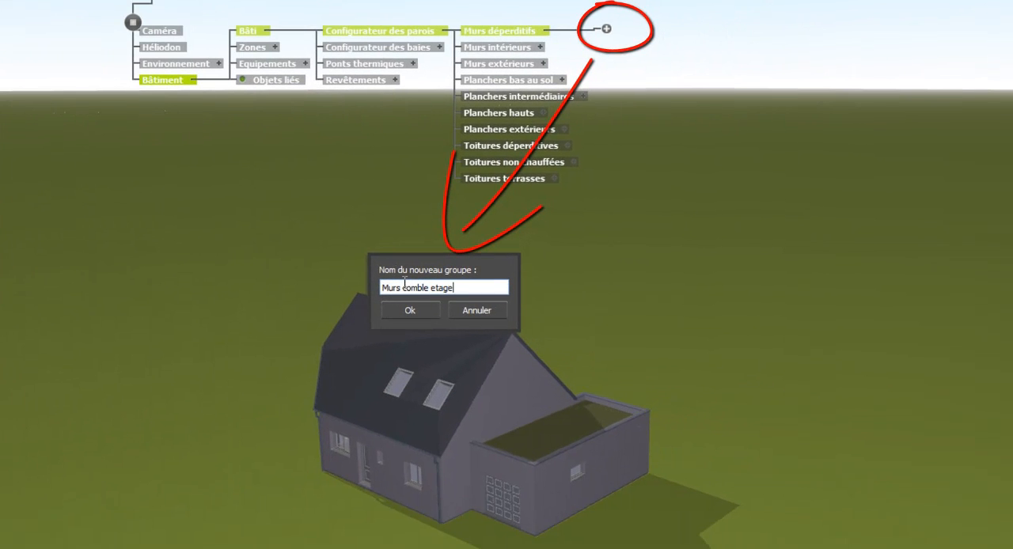
{"action": "left_click", "coordinate": [408, 310]}
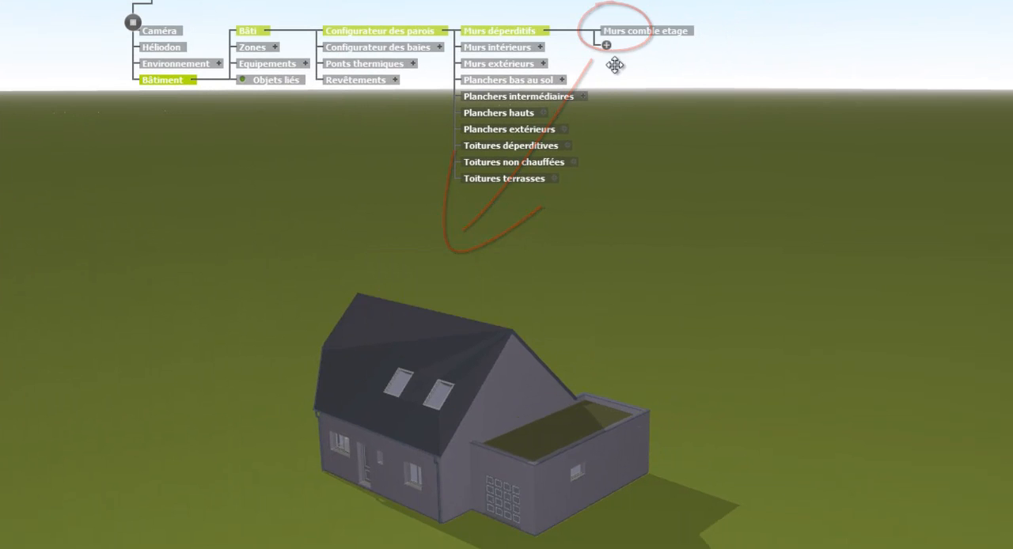
Add the six upper-floor knee walls, three under each roof slope, to the Murs comble etage group
{"action": "left_click", "coordinate": [648, 32]}
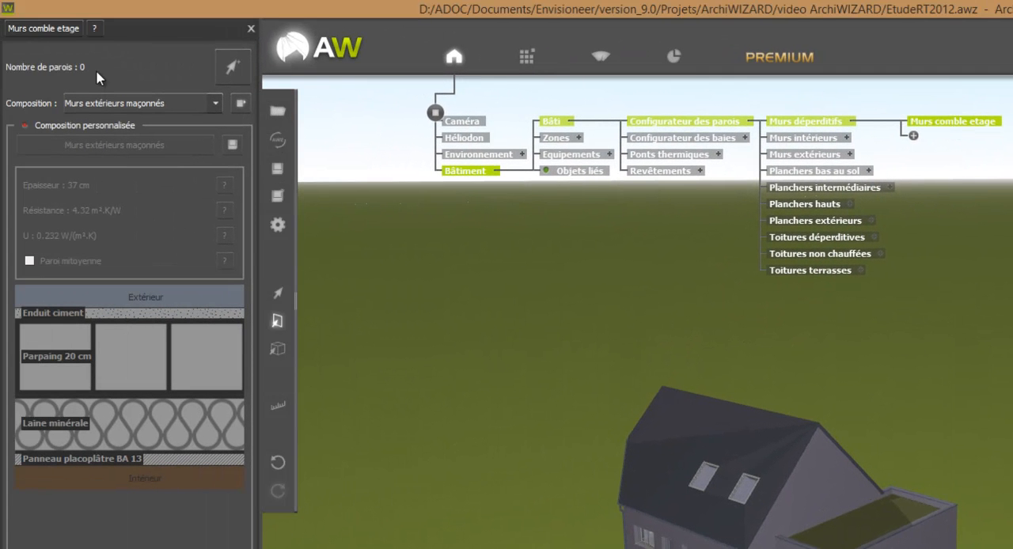
{"action": "left_click", "coordinate": [232, 71]}
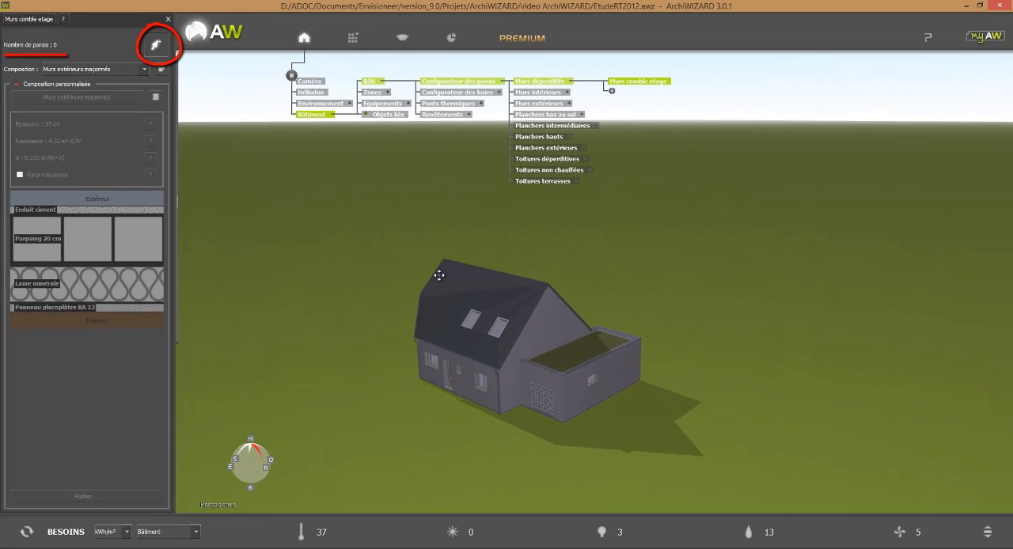
{"action": "left_click", "coordinate": [448, 333]}
{"action": "left_click", "coordinate": [468, 337]}
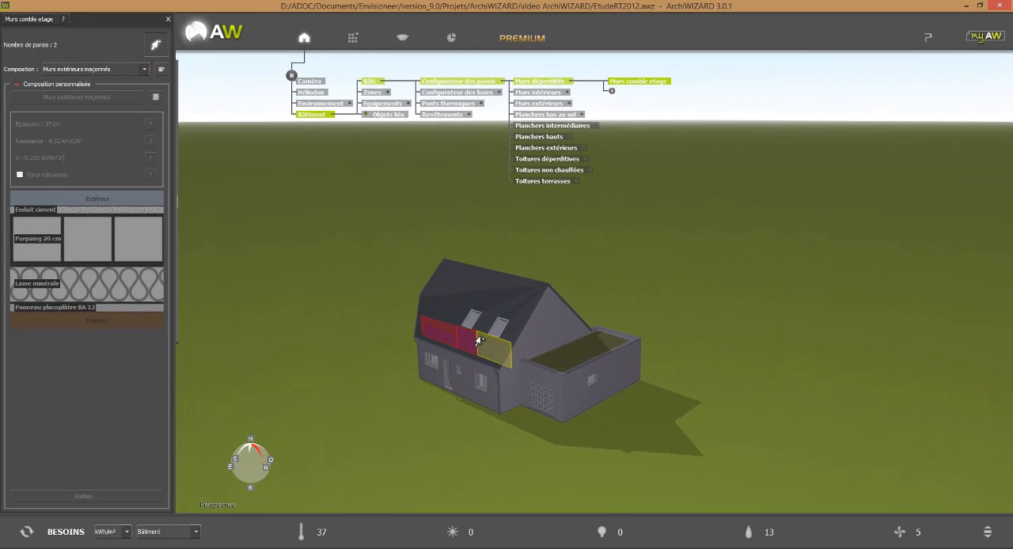
{"action": "left_click", "coordinate": [482, 341]}
{"action": "left_click_drag", "start_coordinate": [633, 316], "coordinate": [484, 326]}
{"action": "left_click", "coordinate": [454, 264]}
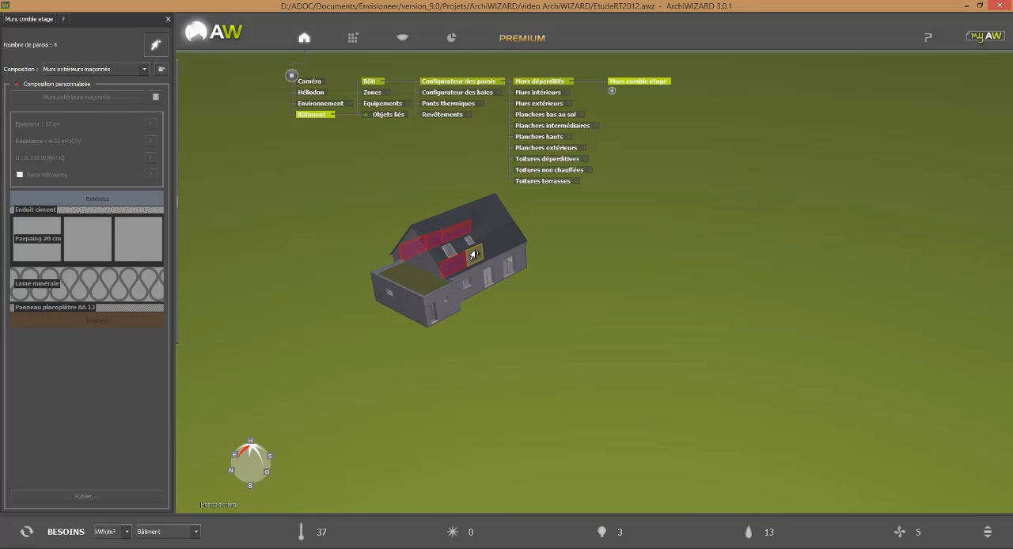
{"action": "left_click", "coordinate": [474, 255]}
{"action": "left_click", "coordinate": [491, 248]}
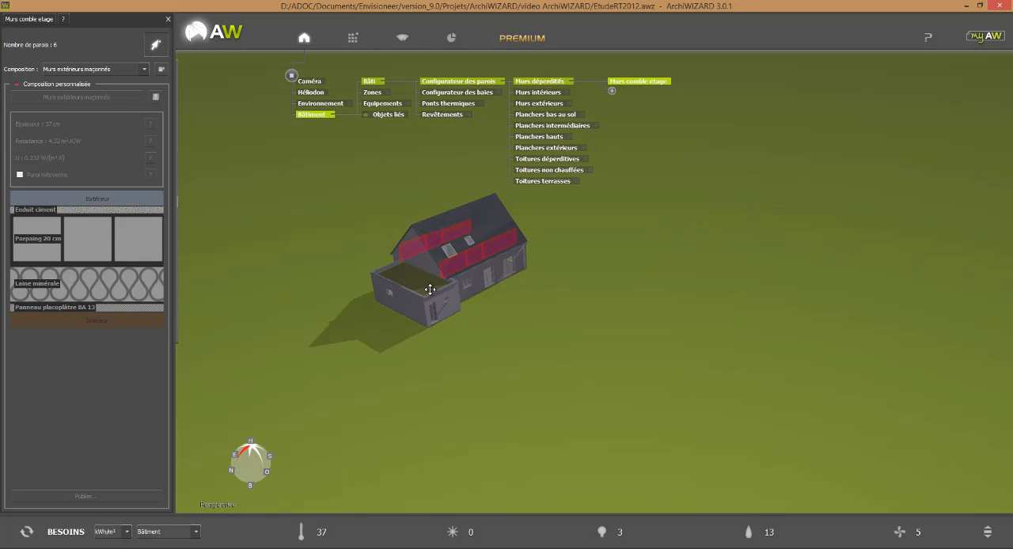
{"action": "scroll", "coordinate": [491, 318], "scroll_direction": "up", "scroll_amount": 2}
{"action": "left_click_drag", "start_coordinate": [491, 318], "coordinate": [590, 388]}
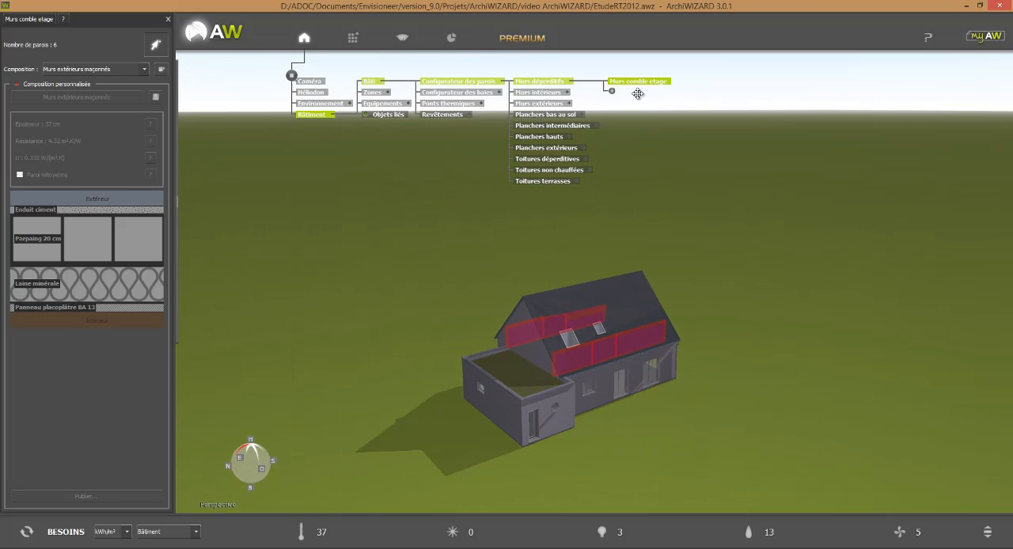
{"action": "mouse_move", "coordinate": [207, 156]}
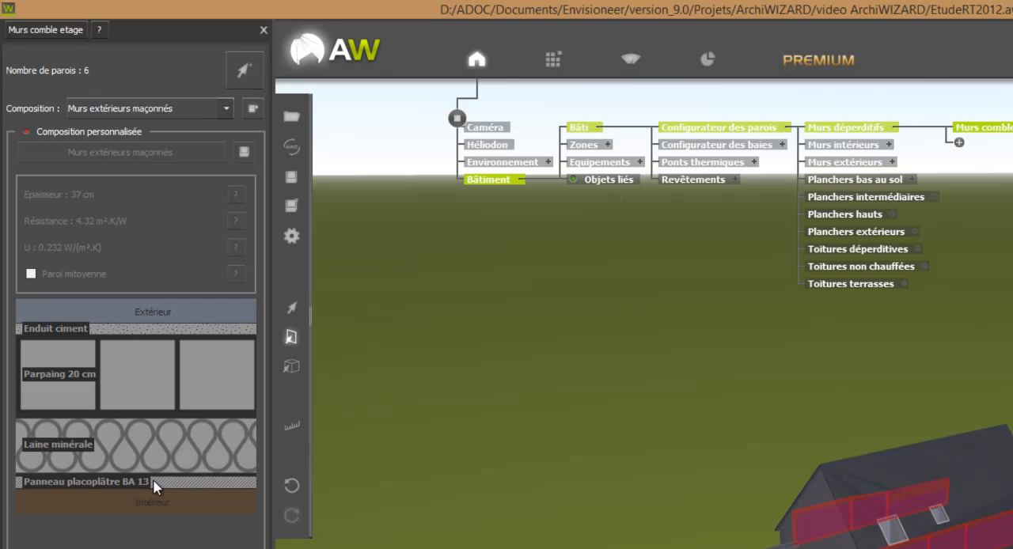
Apply the non-insulated wall composition Cloison plâtre alvéolé from the Bibliotheque de base to the Murs comble etage walls
{"action": "left_click", "coordinate": [552, 70]}
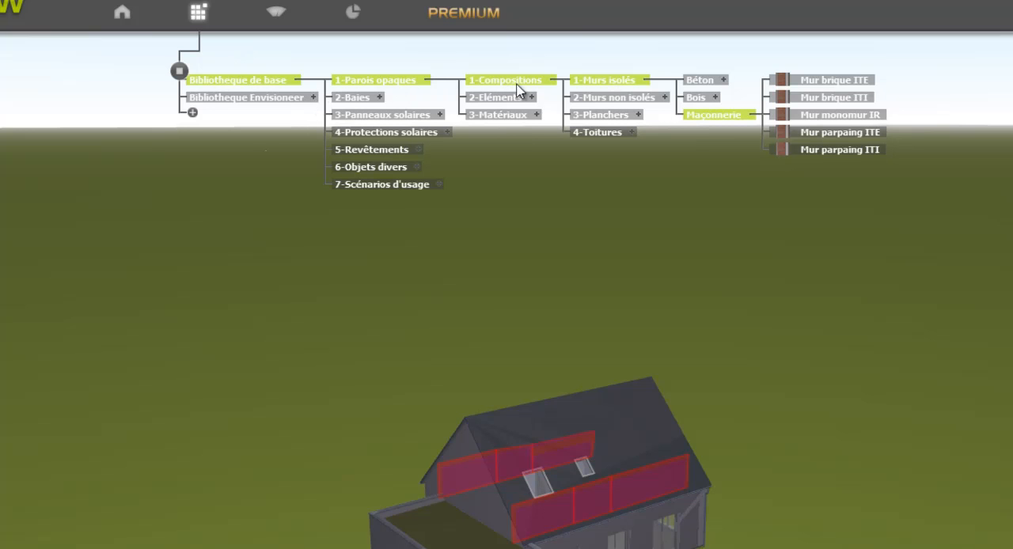
{"action": "left_click", "coordinate": [663, 97]}
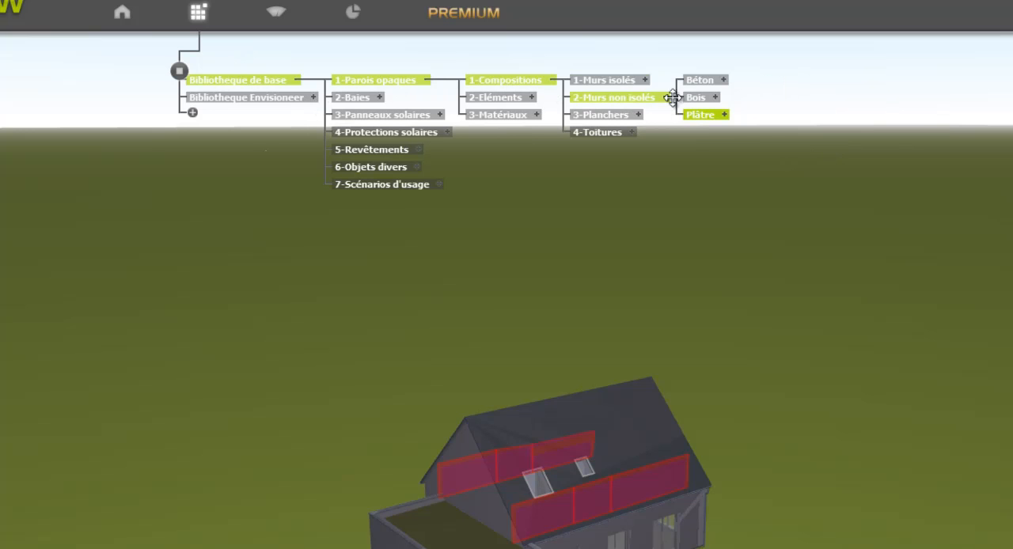
{"action": "left_click", "coordinate": [725, 116]}
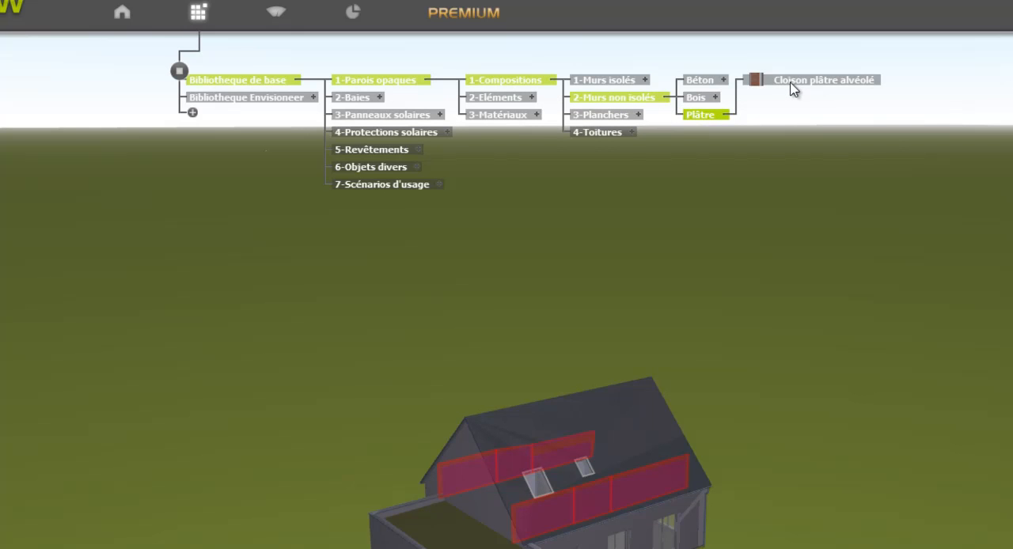
{"action": "left_click_drag", "start_coordinate": [793, 87], "coordinate": [678, 456]}
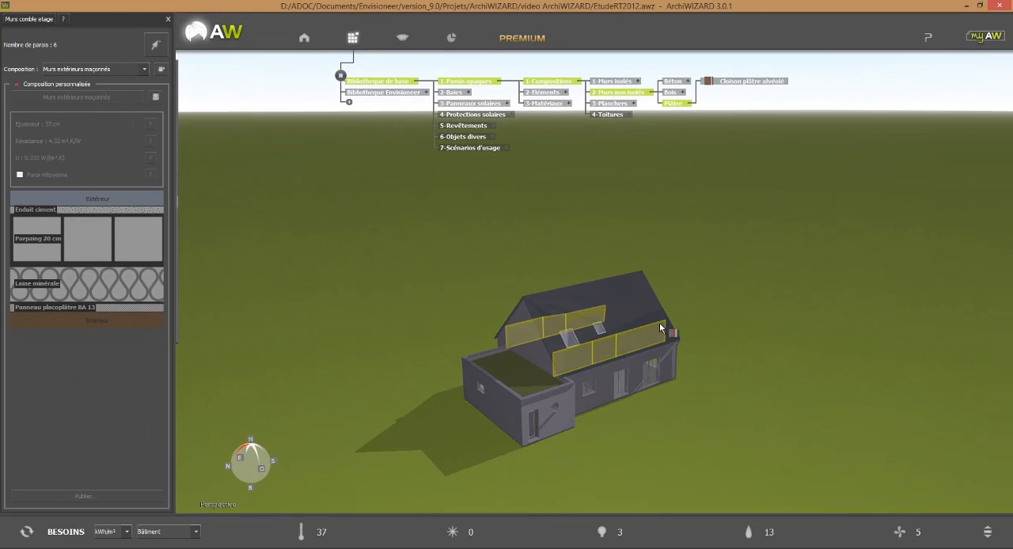
{"action": "left_click_drag", "start_coordinate": [650, 338], "coordinate": [650, 338]}
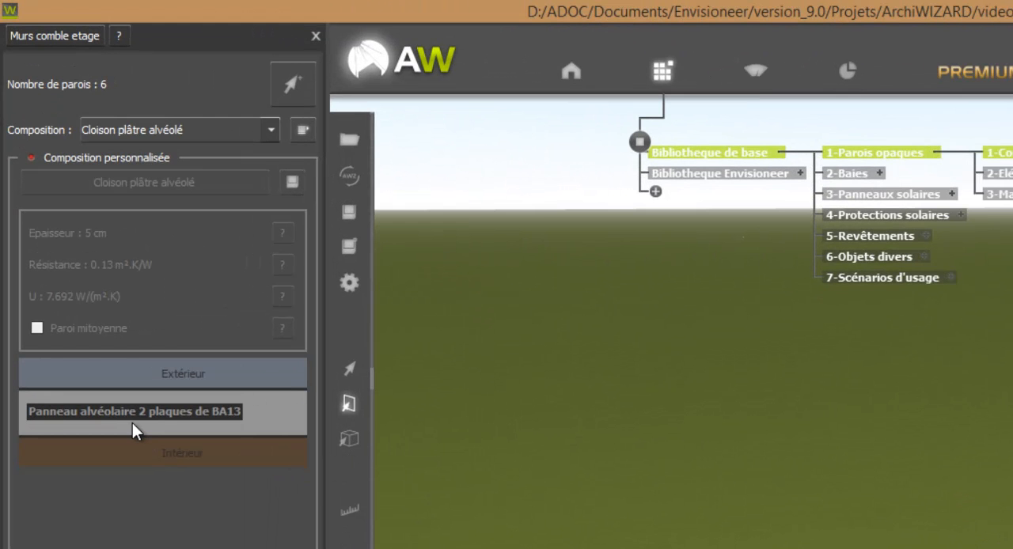
Enable the custom composition for Murs comble etage and add a Laine minérale layer from the library's insulation materials on the exterior side
{"action": "left_click", "coordinate": [136, 157]}
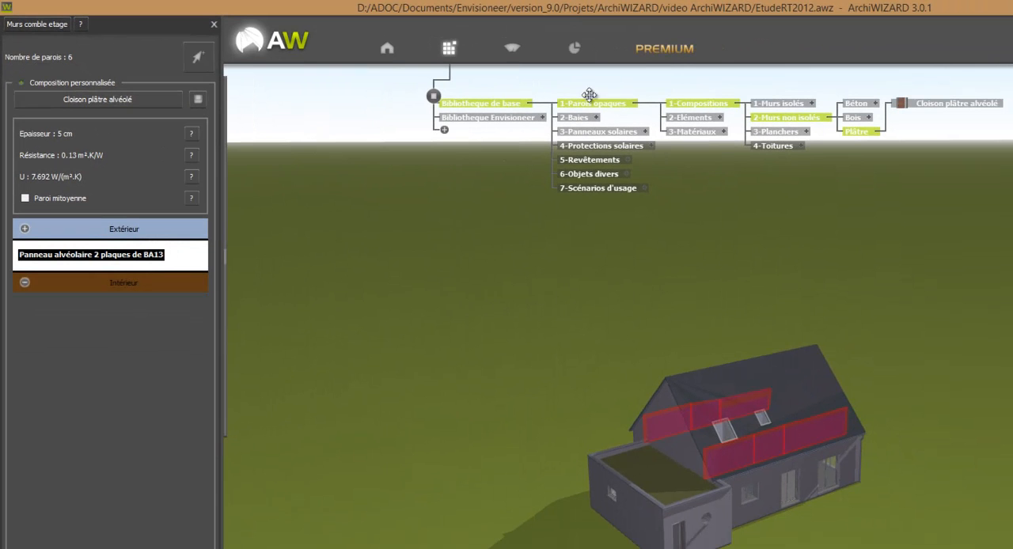
{"action": "left_click", "coordinate": [724, 132]}
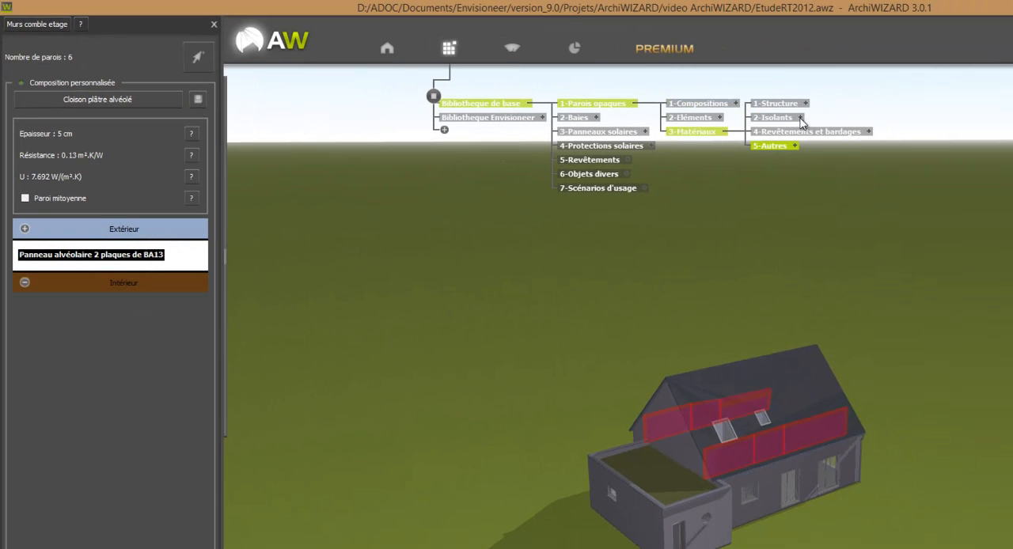
{"action": "left_click", "coordinate": [800, 119]}
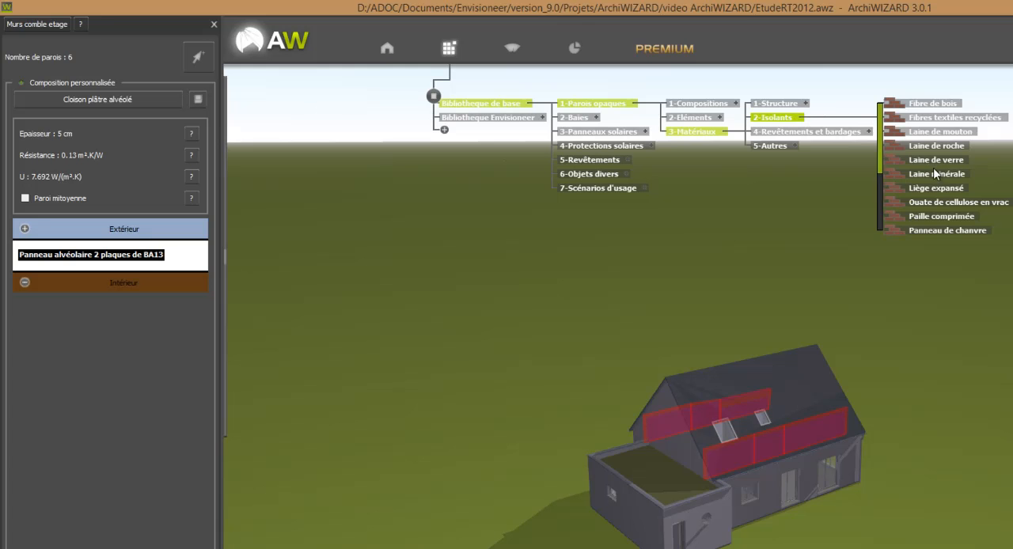
{"action": "left_click_drag", "start_coordinate": [941, 175], "coordinate": [685, 221]}
{"action": "left_click_drag", "start_coordinate": [342, 227], "coordinate": [183, 250]}
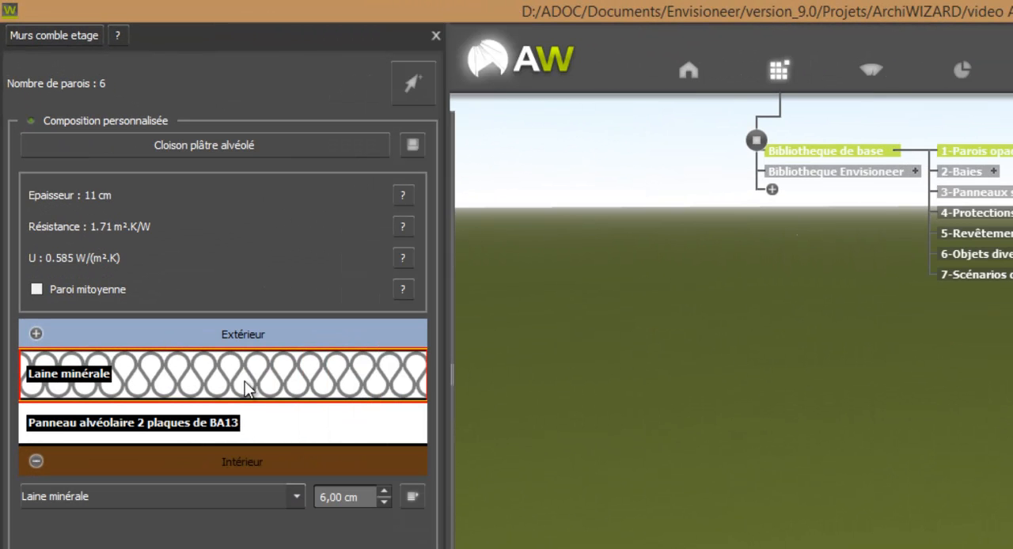
Increase the thickness of the Laine minérale layer in the Murs comble etage composition
{"action": "left_click", "coordinate": [386, 491]}
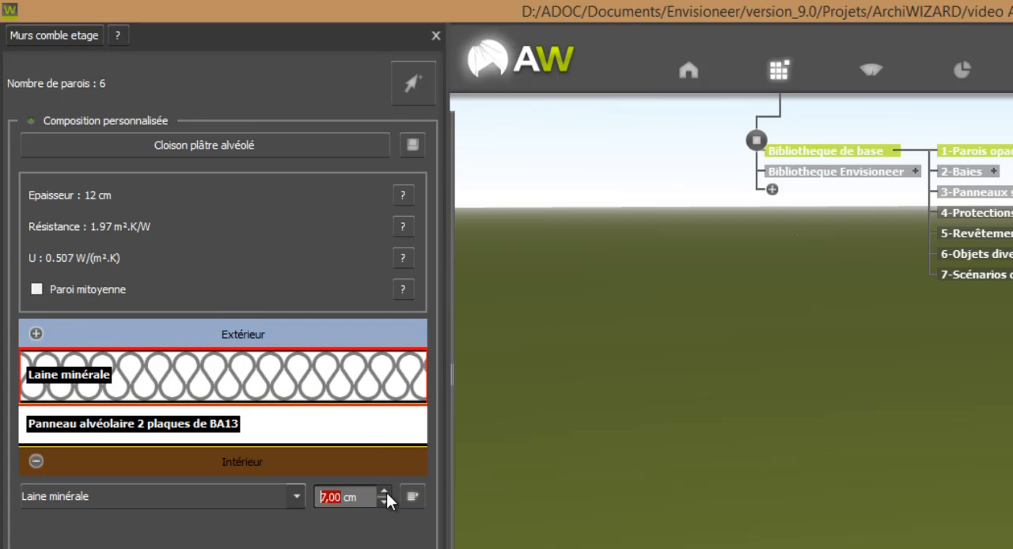
{"action": "left_click", "coordinate": [386, 492]}
{"action": "left_click", "coordinate": [386, 491]}
{"action": "left_click", "coordinate": [386, 491]}
{"action": "left_click", "coordinate": [386, 492]}
{"action": "left_click", "coordinate": [386, 492]}
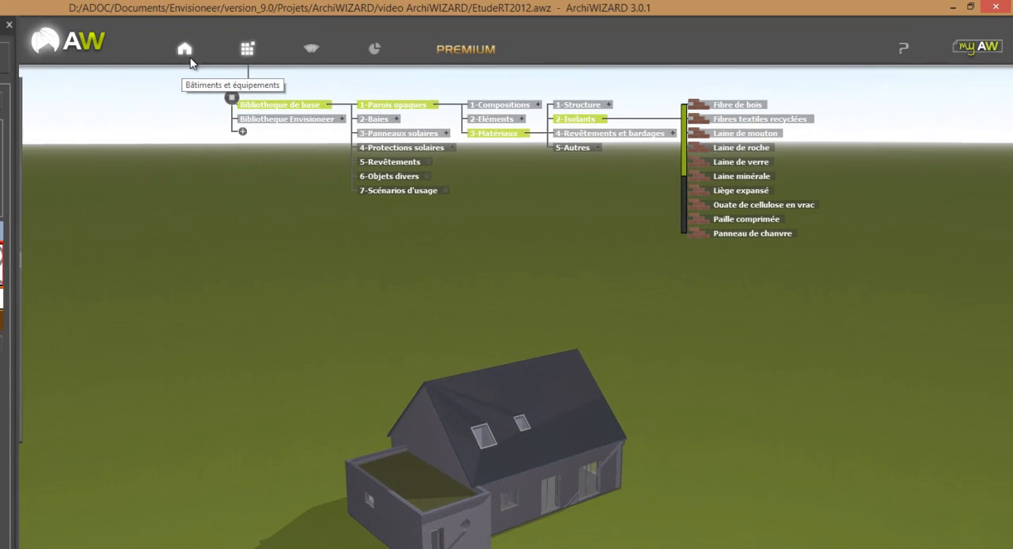
Review the surfaces and compositions of the interior walls, exterior walls, ground floors, intermediate floors and Planchers hauts in the Configurateur des parois
{"action": "left_click", "coordinate": [185, 50]}
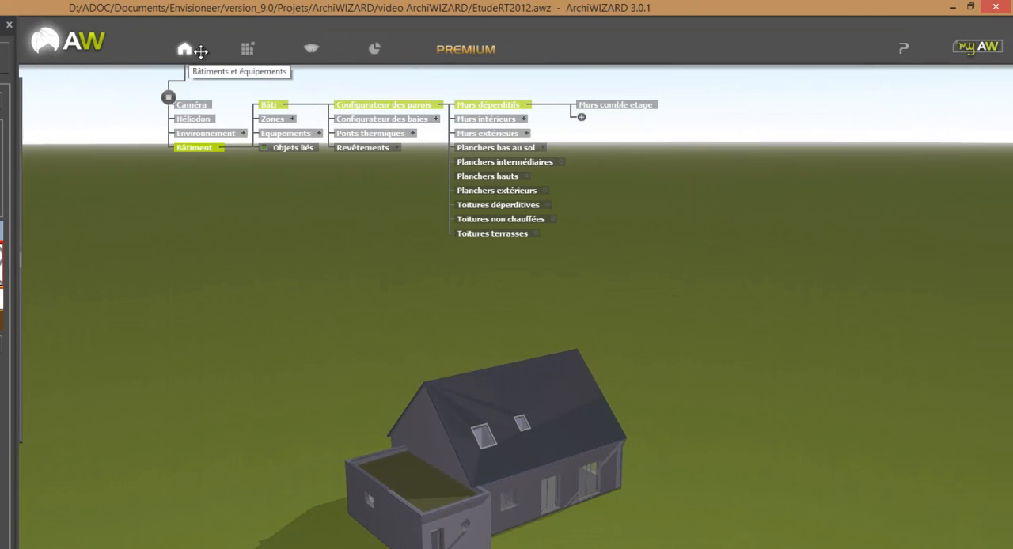
{"action": "left_click", "coordinate": [487, 118]}
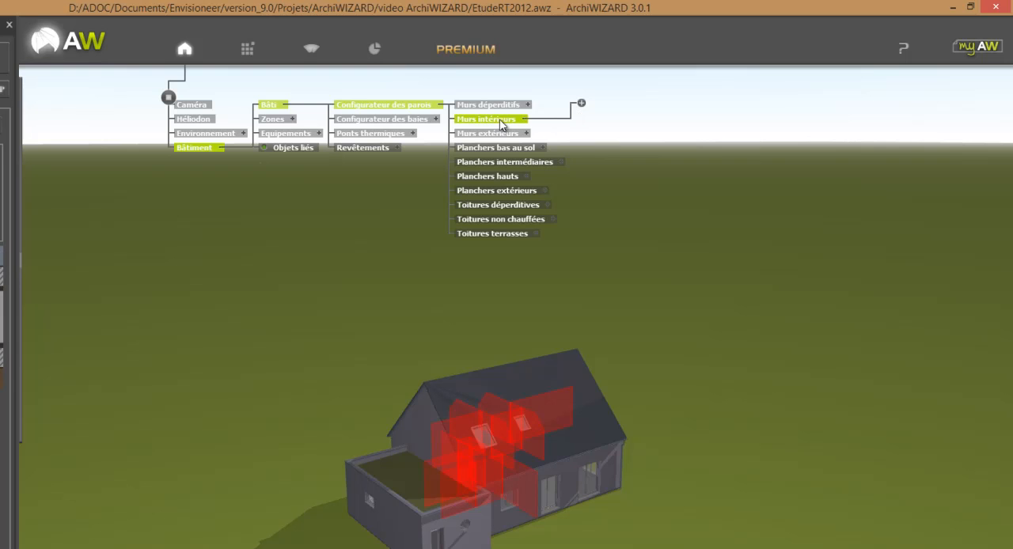
{"action": "left_click_drag", "start_coordinate": [713, 481], "coordinate": [558, 471]}
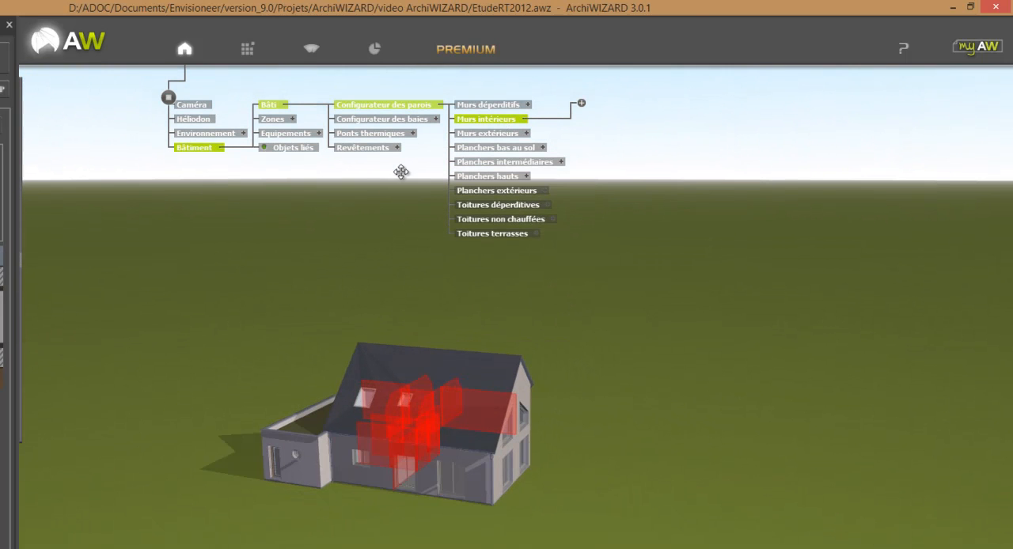
{"action": "left_click", "coordinate": [496, 135]}
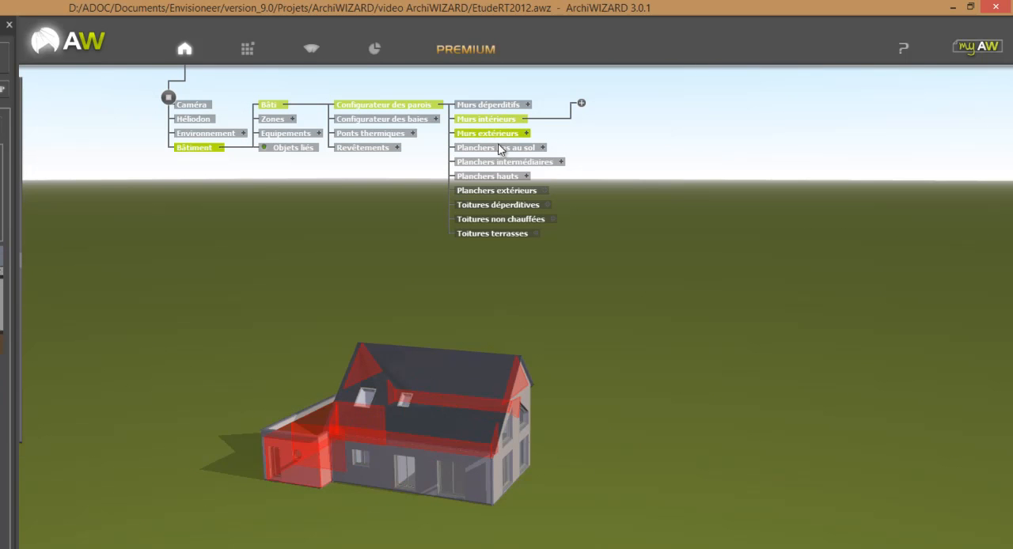
{"action": "left_click", "coordinate": [617, 120]}
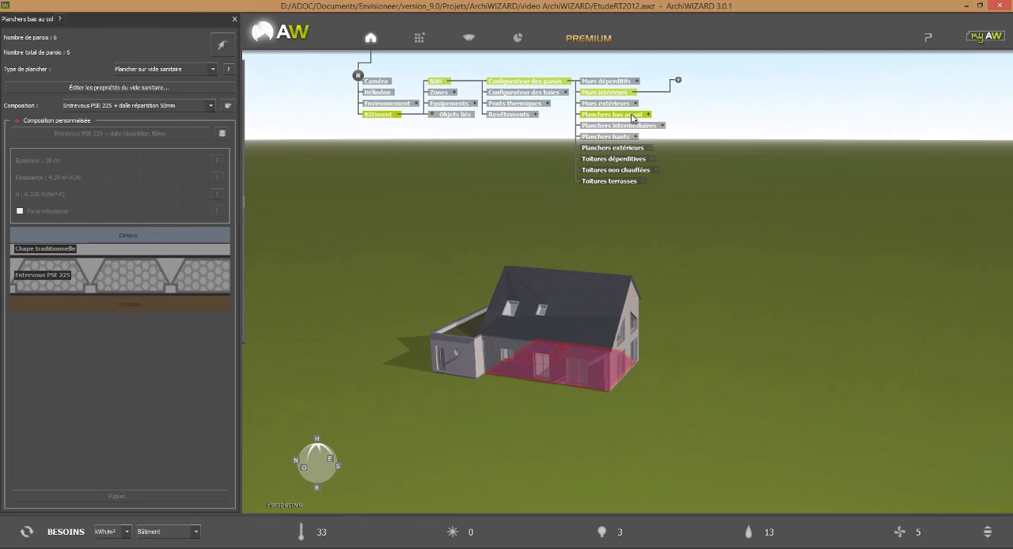
{"action": "left_click", "coordinate": [638, 127]}
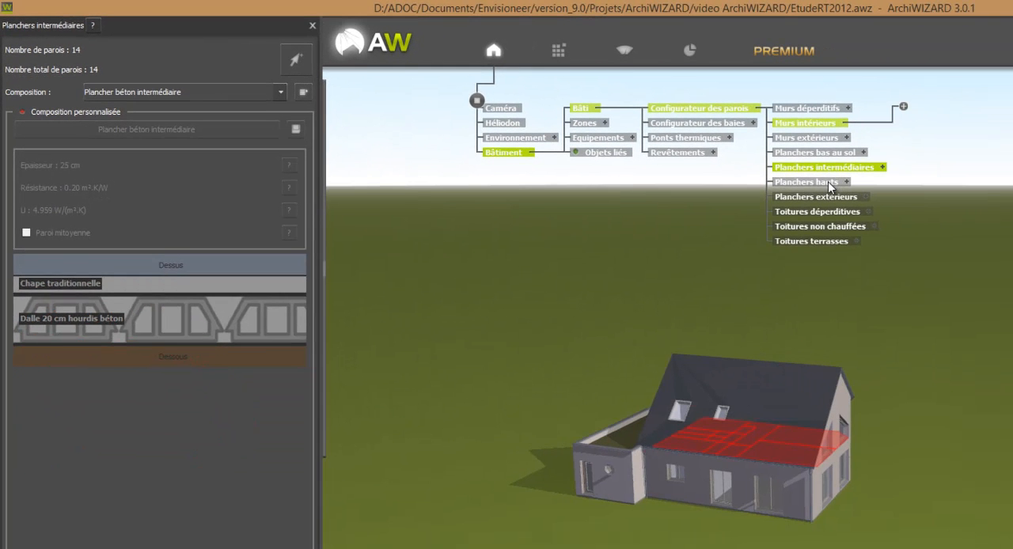
{"action": "left_click", "coordinate": [827, 182]}
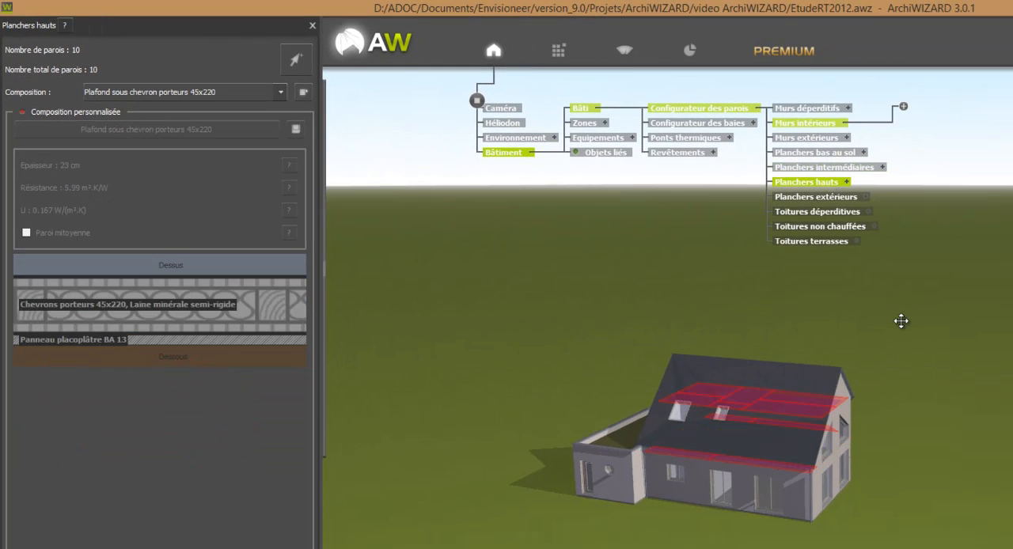
{"action": "left_click_drag", "start_coordinate": [972, 459], "coordinate": [818, 470]}
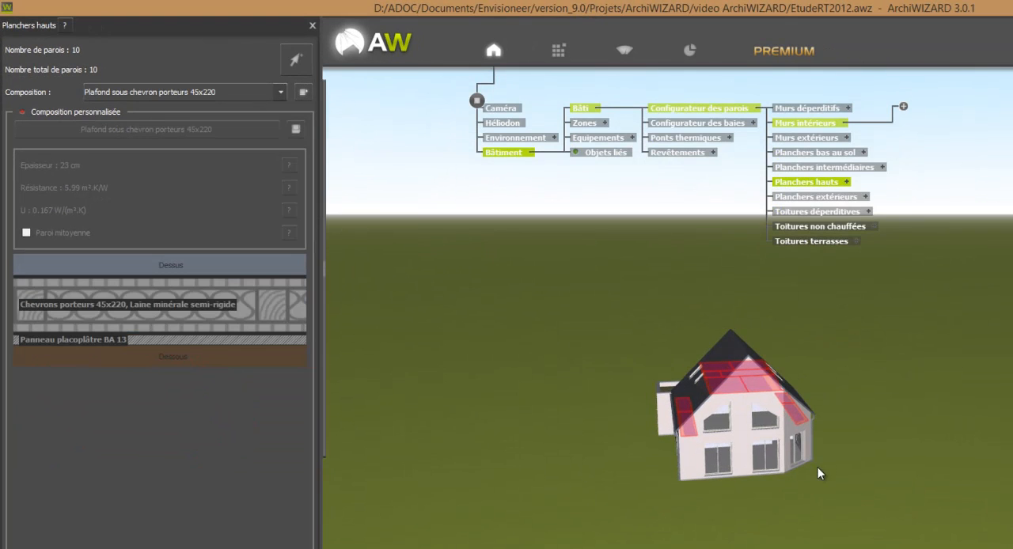
Create a new group named "Planchers comble etage" under Planchers hauts
{"action": "left_click", "coordinate": [846, 183]}
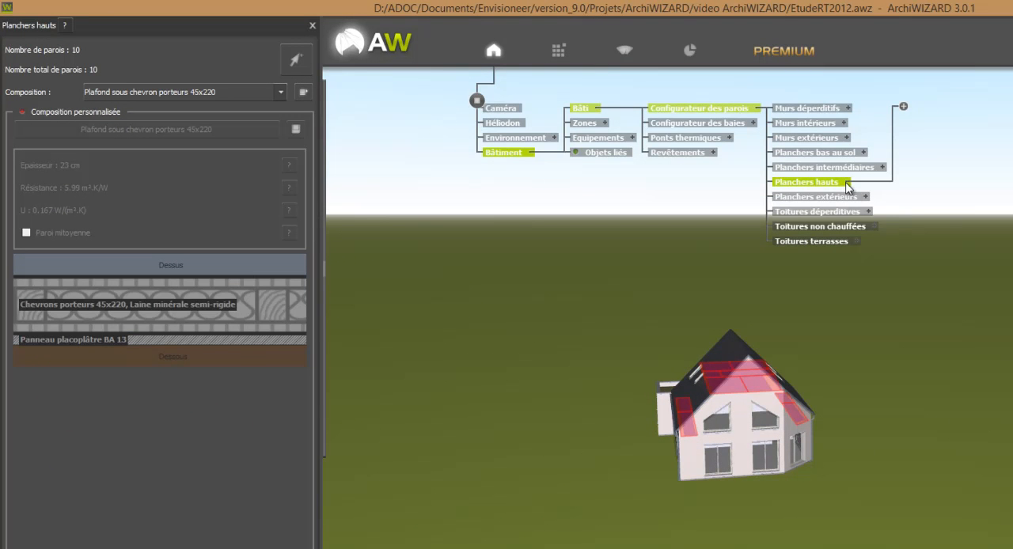
{"action": "left_click", "coordinate": [904, 108]}
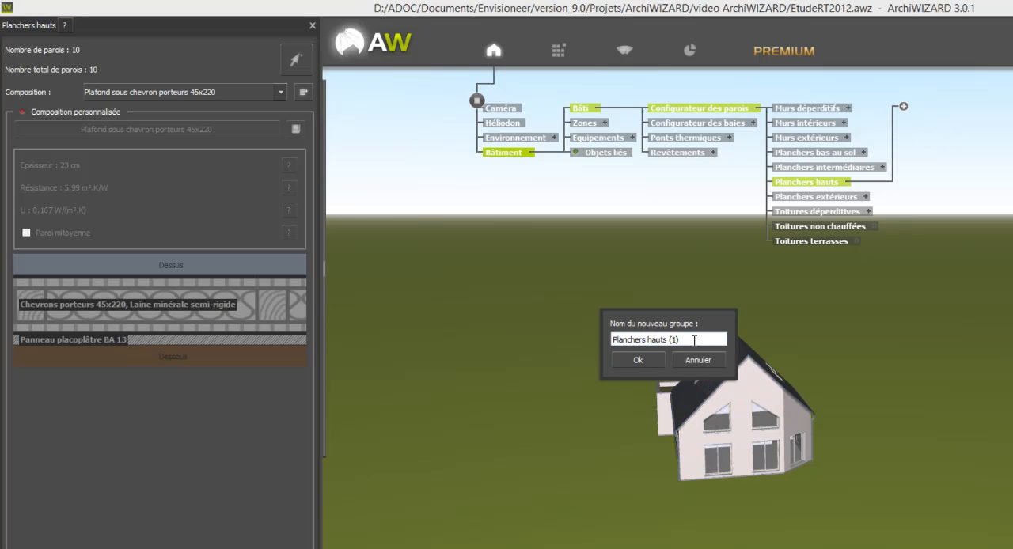
{"action": "left_click_drag", "start_coordinate": [695, 340], "coordinate": [650, 340]}
{"action": "type", "text": "comble etage"}
{"action": "left_click", "coordinate": [647, 358]}
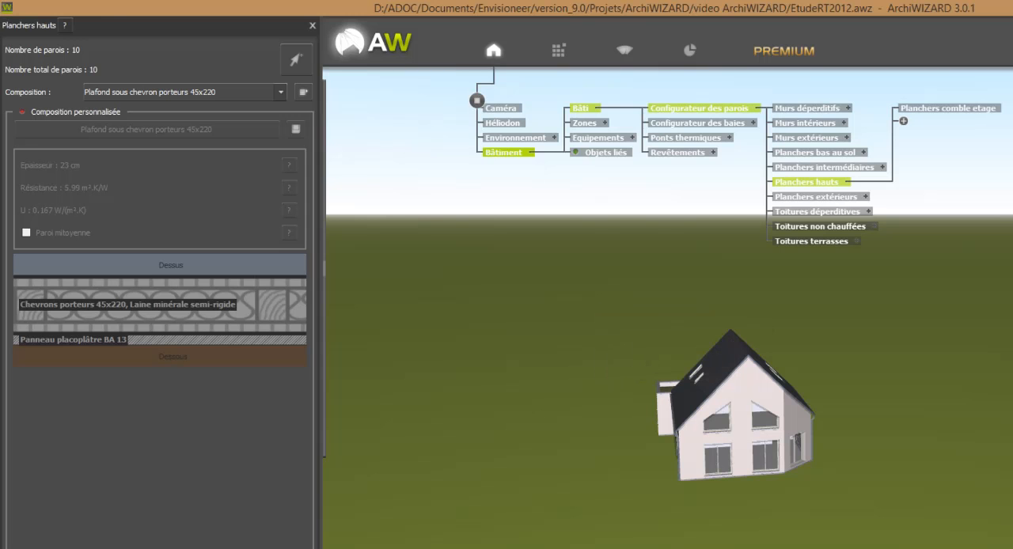
Add the four low eaves floors, two under each roof slope, to the Planchers comble etage group
{"action": "left_click", "coordinate": [977, 112]}
{"action": "left_click", "coordinate": [296, 62]}
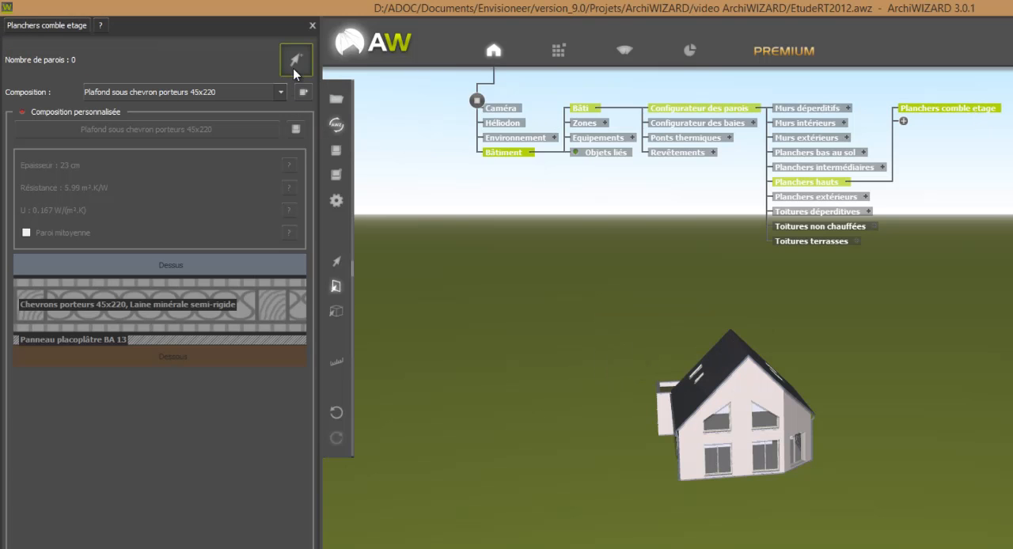
{"action": "left_click", "coordinate": [677, 425]}
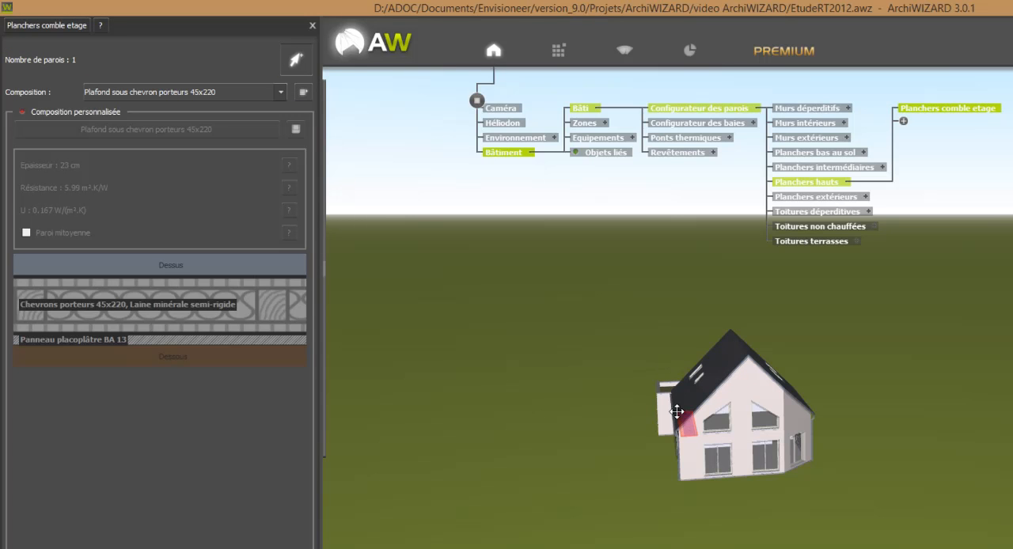
{"action": "middle_click_drag", "start_coordinate": [739, 460], "coordinate": [746, 398]}
{"action": "left_click", "coordinate": [667, 440], "text": "ctrl"}
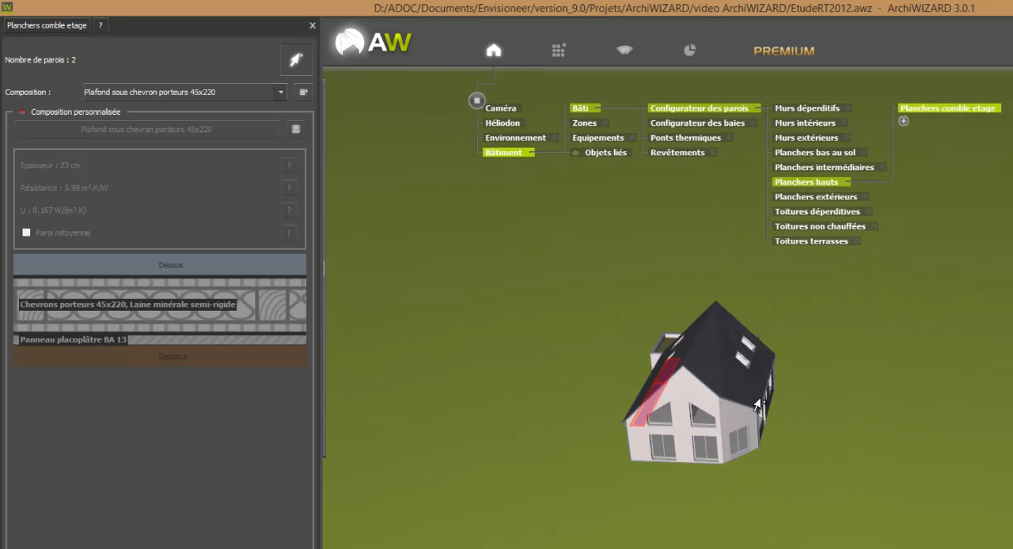
{"action": "left_click", "coordinate": [757, 409], "text": "ctrl"}
{"action": "left_click", "coordinate": [765, 365], "text": "ctrl"}
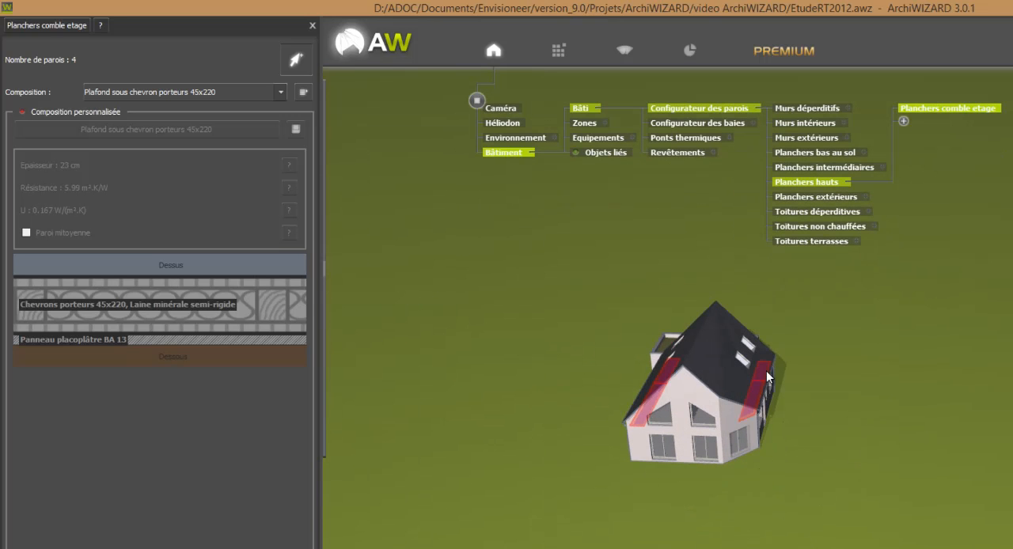
{"action": "middle_click_drag", "start_coordinate": [845, 491], "coordinate": [780, 473]}
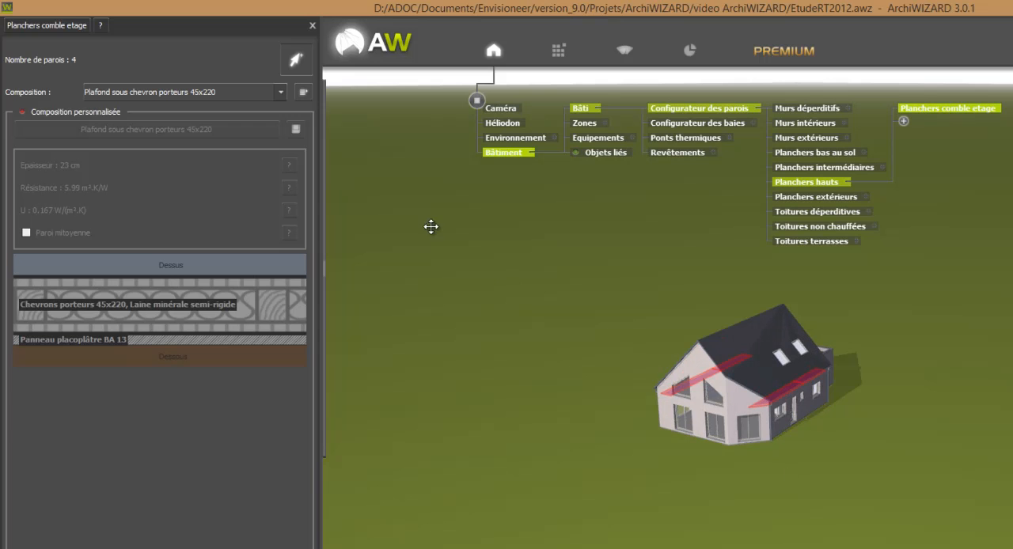
Set the Planchers comble etage composition to Plancher béton intermédiaire and enable its custom composition
{"action": "left_click", "coordinate": [144, 93]}
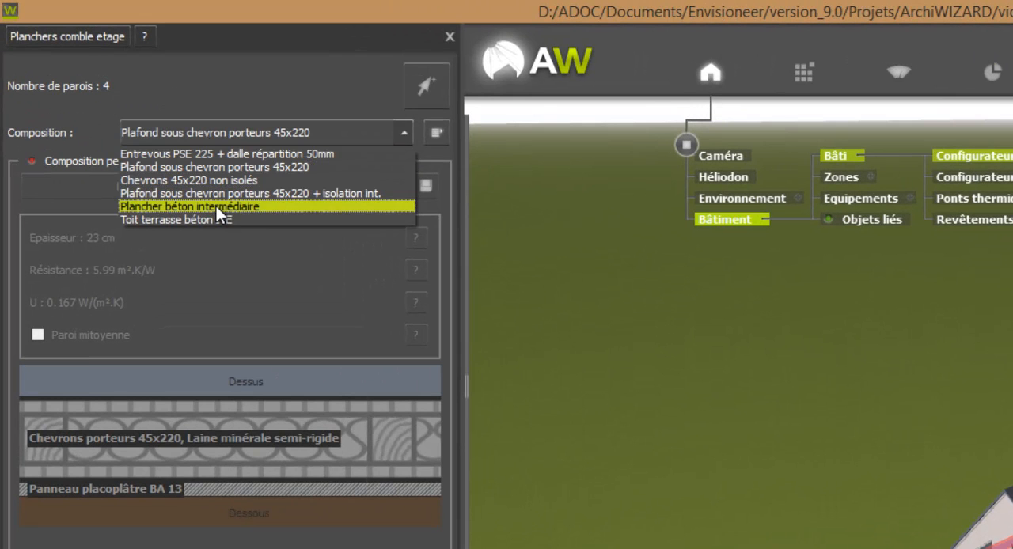
{"action": "left_click", "coordinate": [216, 206]}
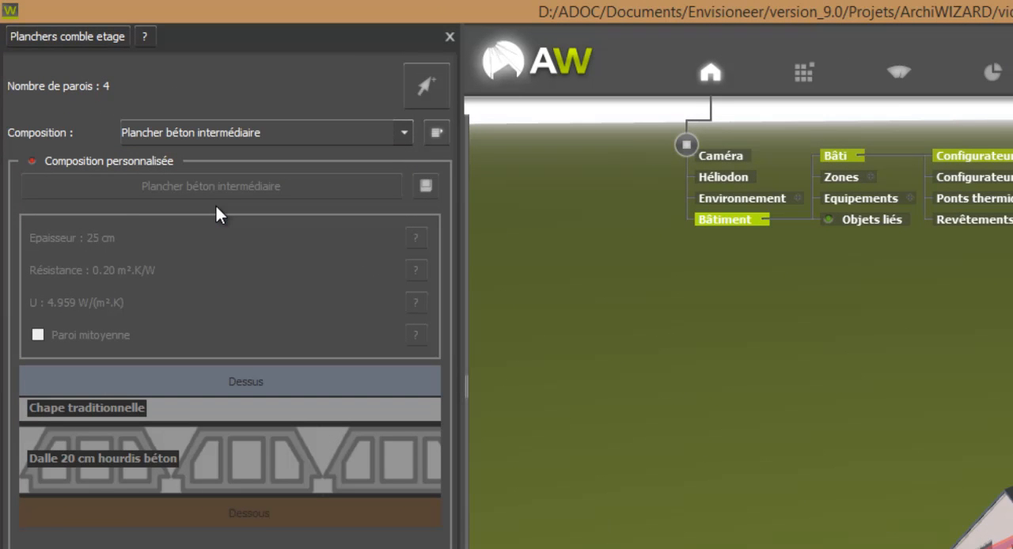
{"action": "left_click", "coordinate": [115, 160]}
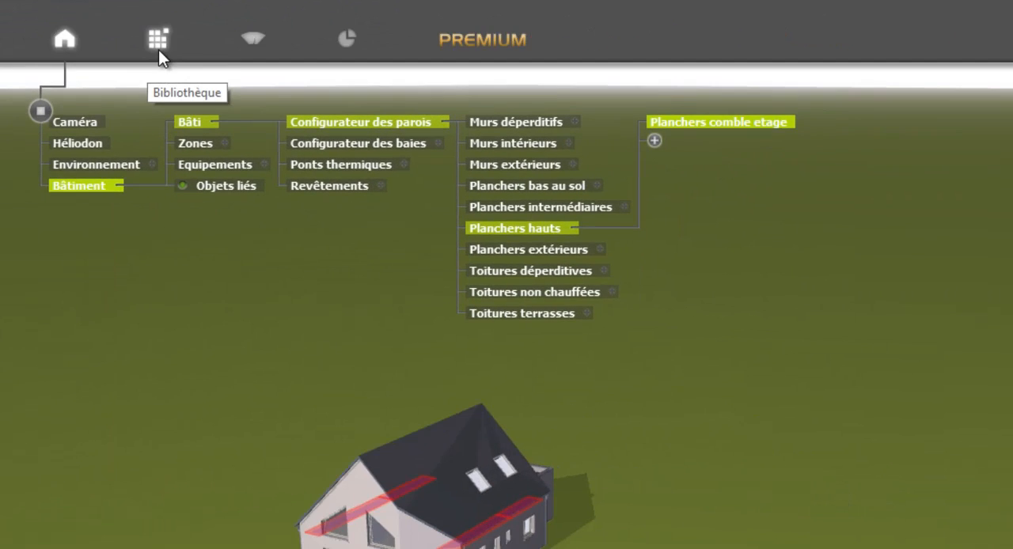
Open the manufacturer list of ACERMI insulations under Compléments in Bibliotheque Envisioneer and find SAINT GOBAIN ISOVER
{"action": "left_click", "coordinate": [804, 81]}
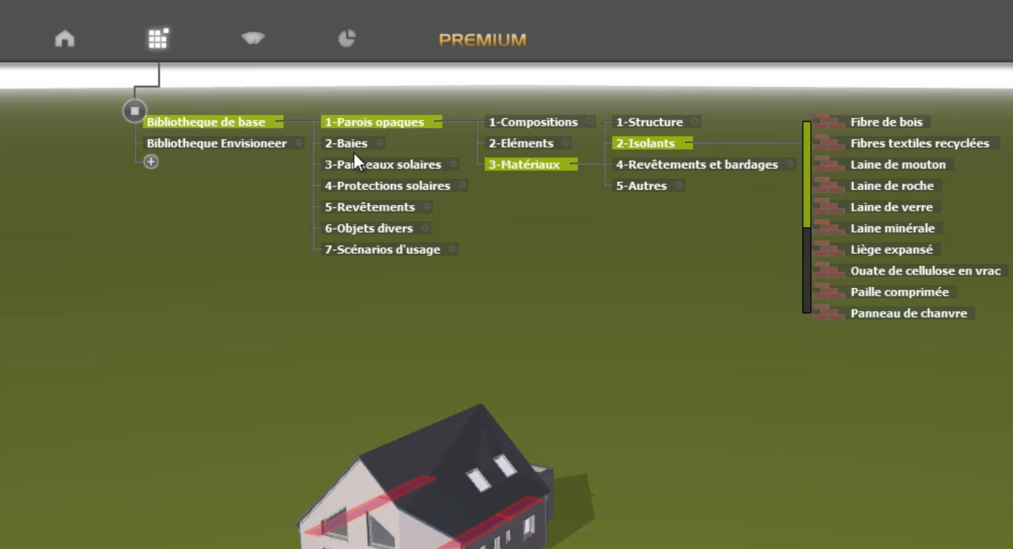
{"action": "left_click", "coordinate": [298, 143]}
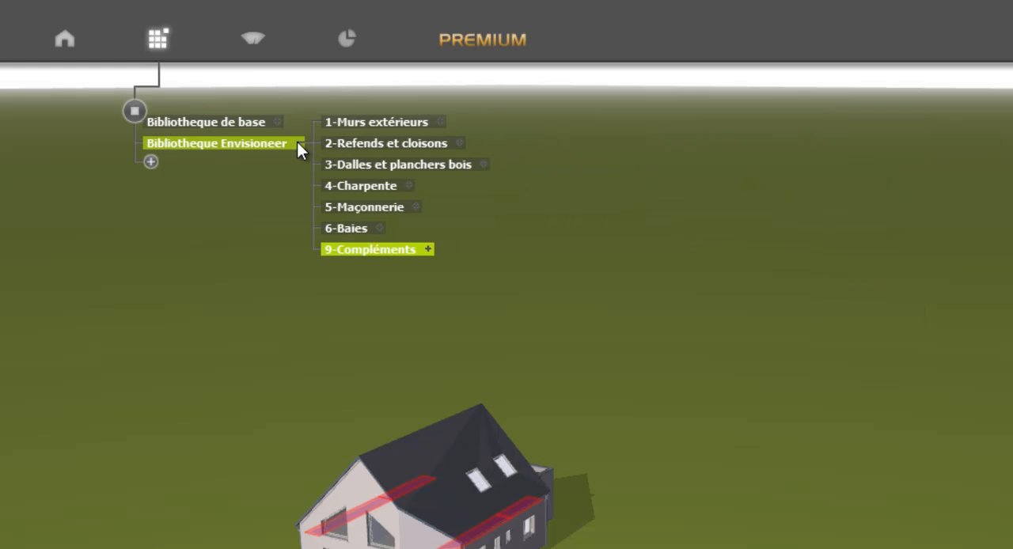
{"action": "left_click", "coordinate": [431, 248]}
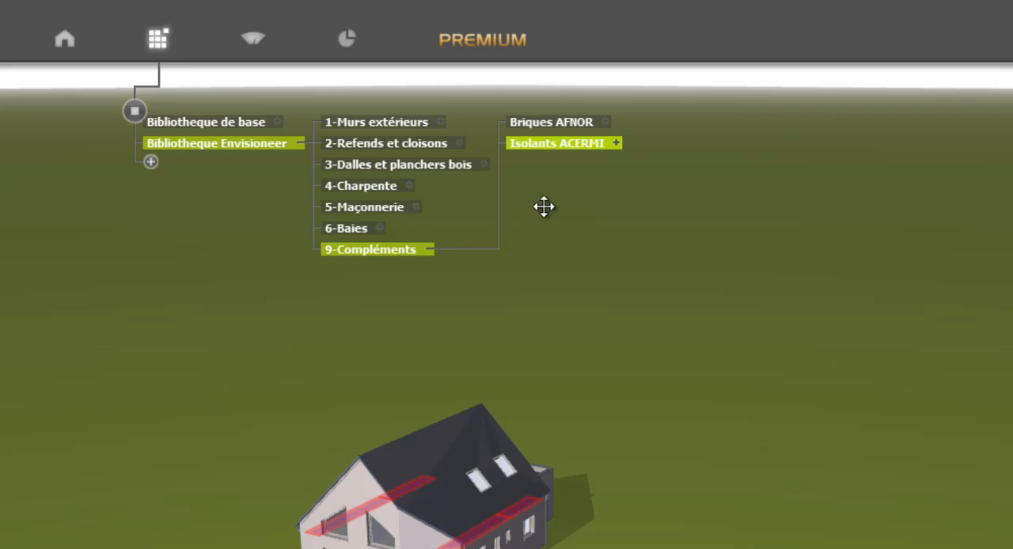
{"action": "left_click", "coordinate": [616, 143]}
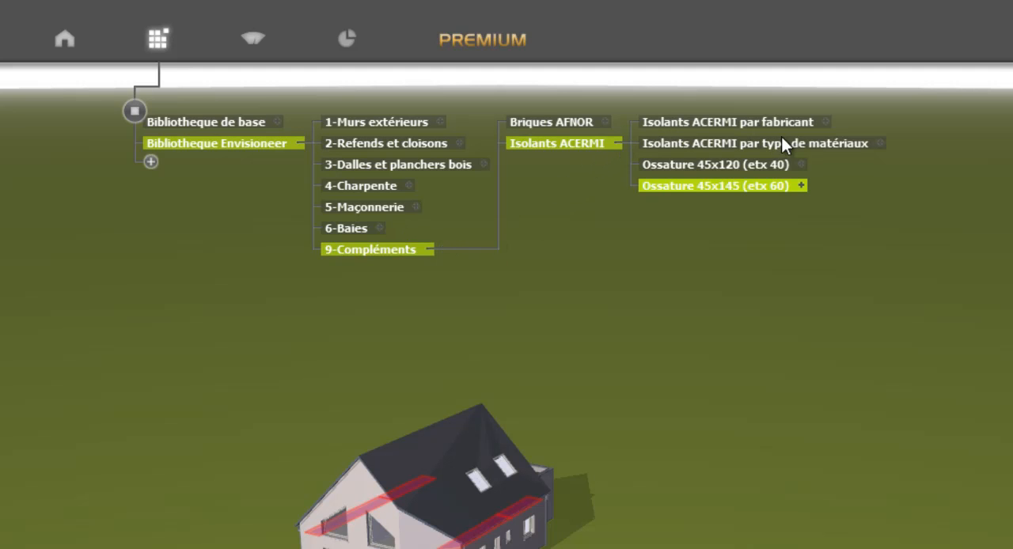
{"action": "left_click", "coordinate": [825, 122]}
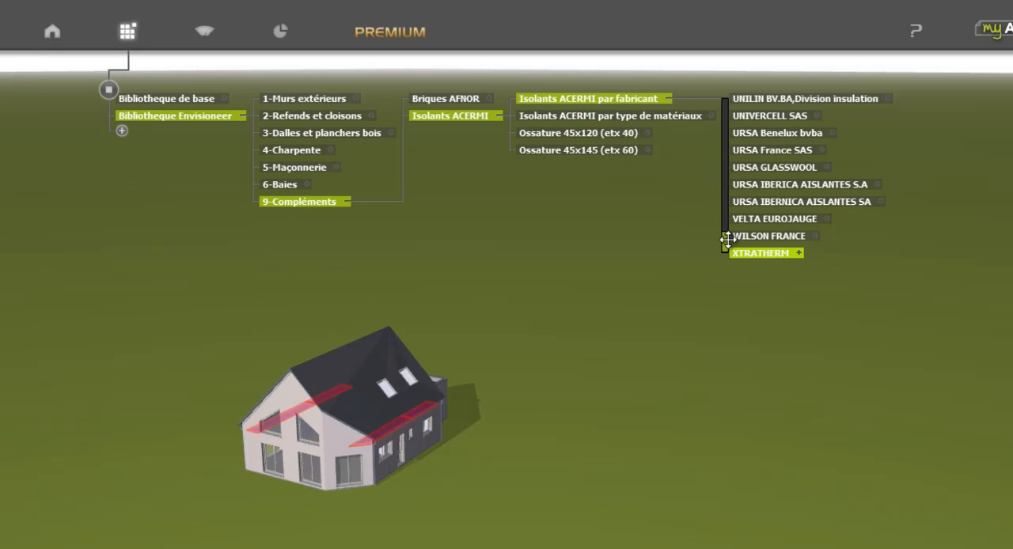
{"action": "left_click_drag", "start_coordinate": [725, 248], "coordinate": [725, 220]}
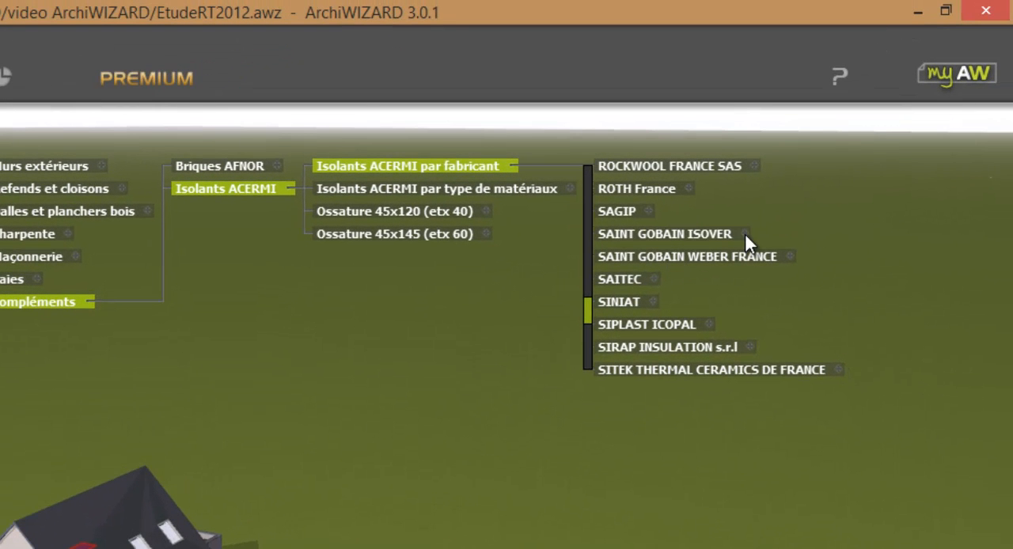
Add the SAINT GOBAIN ISOVER insulation GR 32 NU as the upper layer of the Planchers comble etage composition
{"action": "left_click", "coordinate": [743, 235]}
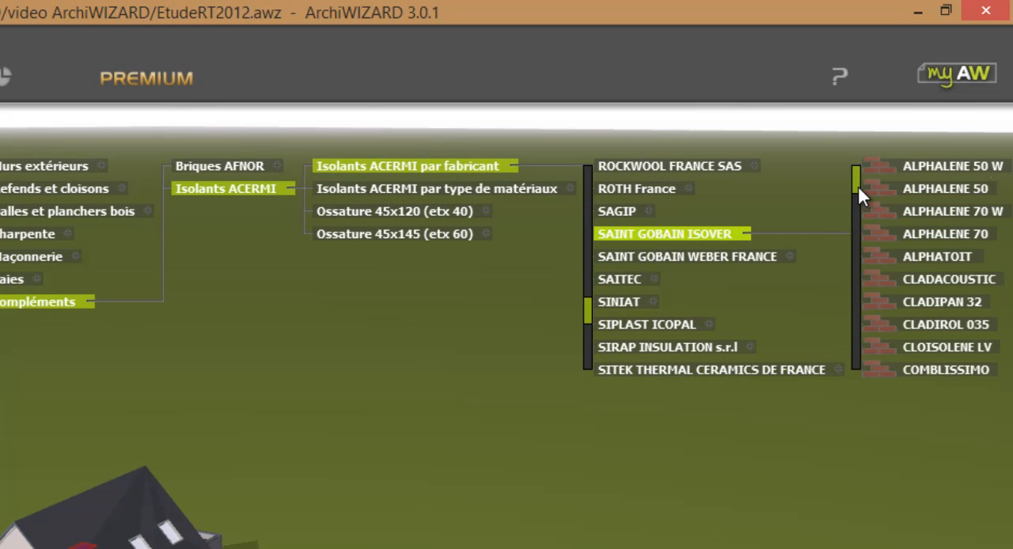
{"action": "scroll", "coordinate": [856, 190], "scroll_direction": "down", "scroll_amount": 3}
{"action": "scroll", "coordinate": [859, 214], "scroll_direction": "down", "scroll_amount": 1}
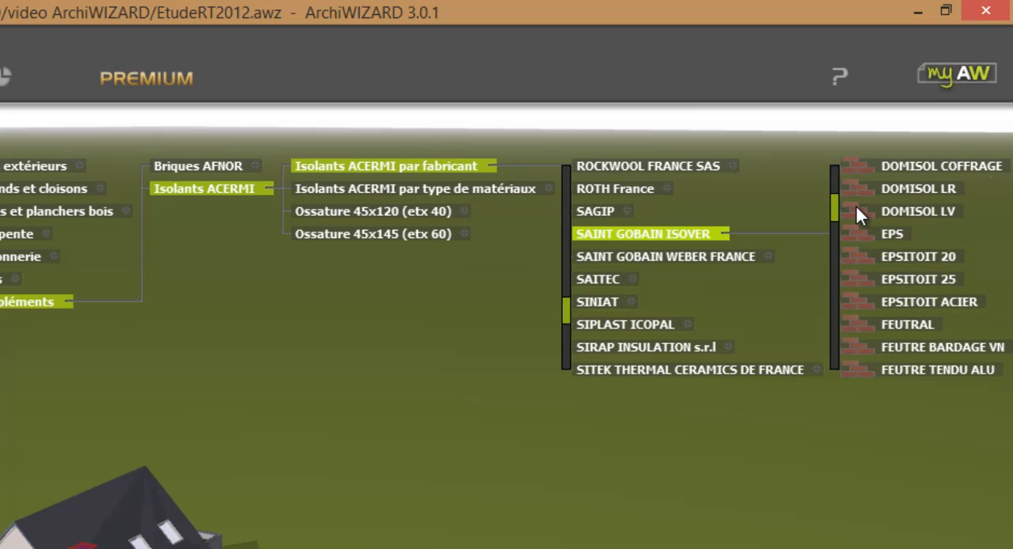
{"action": "scroll", "coordinate": [855, 205], "scroll_direction": "down", "scroll_amount": 10}
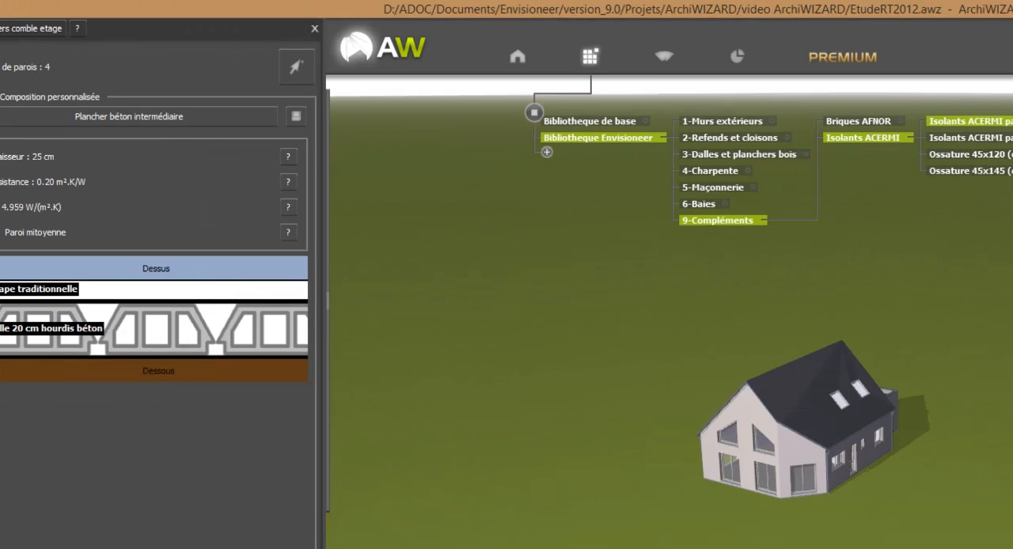
{"action": "left_click_drag", "start_coordinate": [967, 222], "coordinate": [212, 301]}
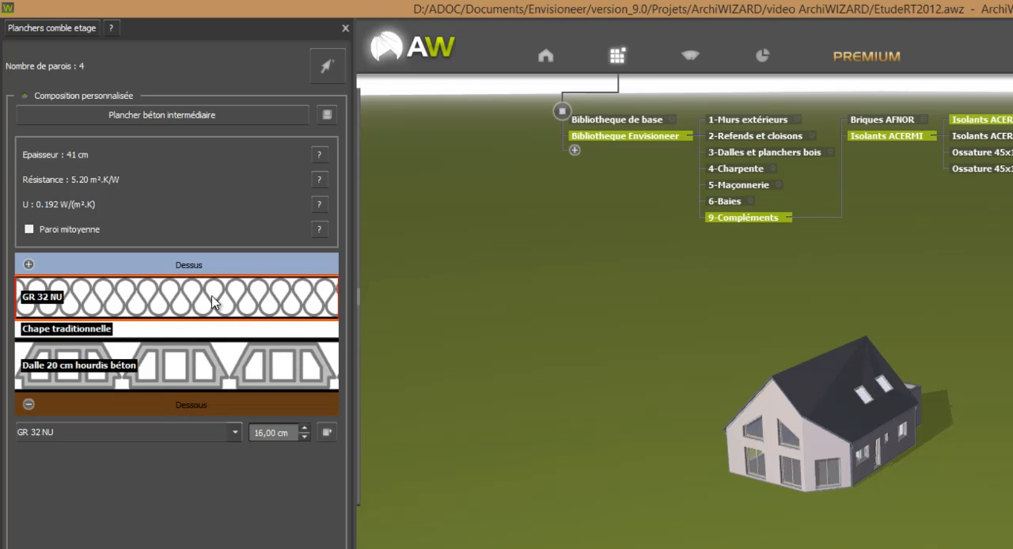
Set the thickness of the GR 32 NU insulation layer to 30 cm
{"action": "left_click", "coordinate": [305, 429]}
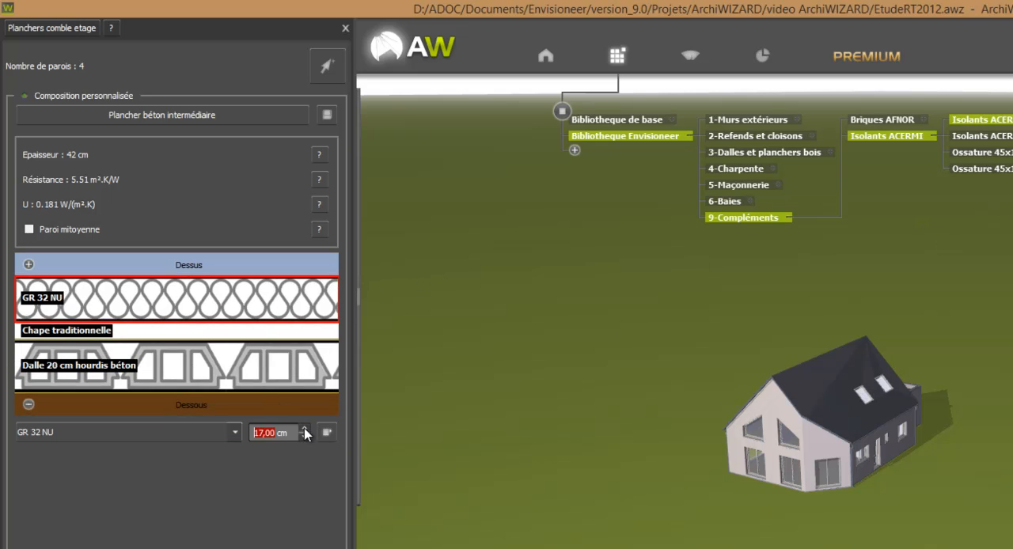
{"action": "left_click", "coordinate": [305, 429]}
{"action": "left_click", "coordinate": [304, 429]}
{"action": "left_click", "coordinate": [305, 429]}
{"action": "left_click", "coordinate": [304, 429]}
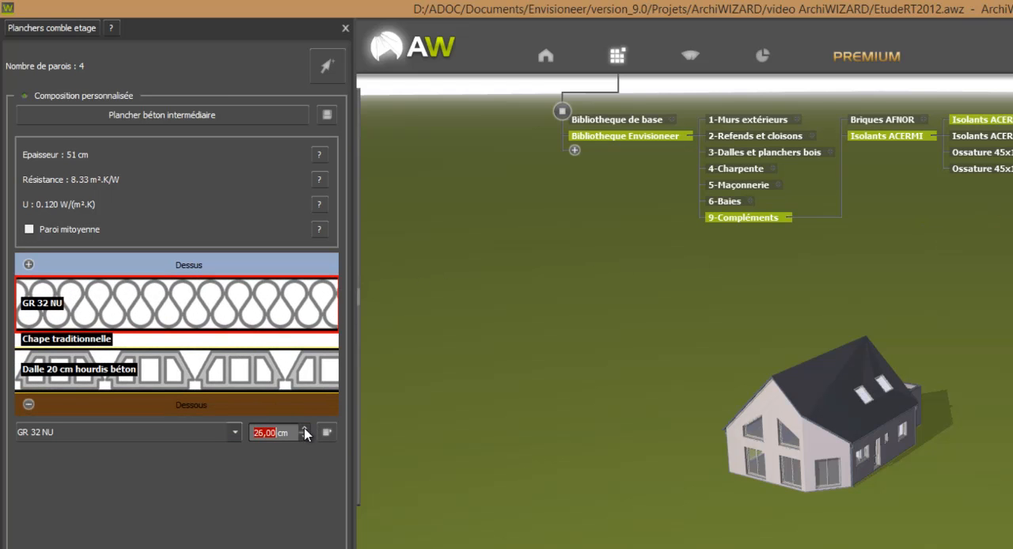
{"action": "left_click", "coordinate": [304, 428]}
{"action": "left_click", "coordinate": [305, 429]}
{"action": "left_click", "coordinate": [305, 429]}
{"action": "left_click", "coordinate": [305, 429]}
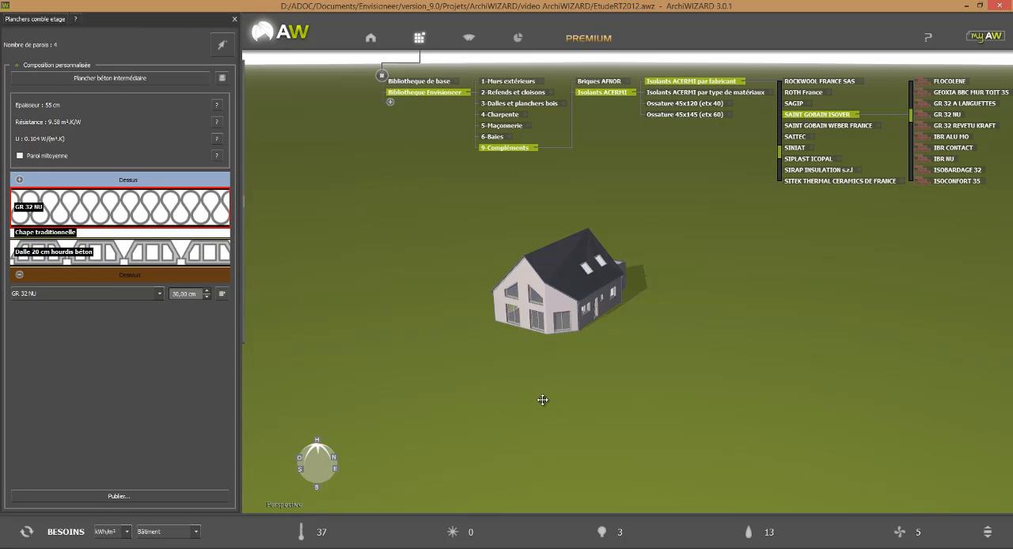
{"action": "left_click_drag", "start_coordinate": [542, 399], "coordinate": [529, 387]}
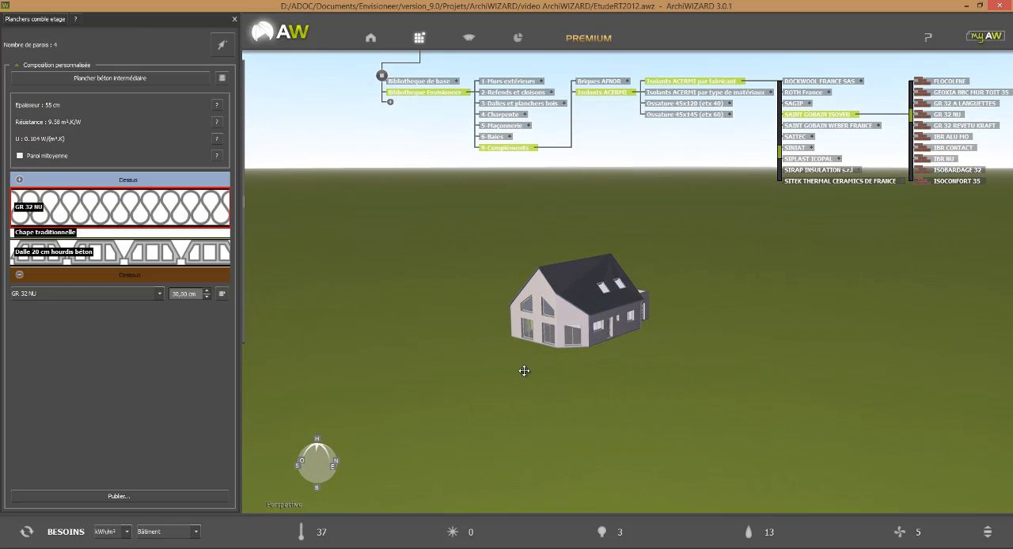
Review the surfaces and compositions of the Planchers hauts, Planchers extérieurs, Toitures non chauffées and Toitures terrasses in the Configurateur des parois
{"action": "left_click", "coordinate": [370, 37]}
{"action": "left_click", "coordinate": [625, 139]}
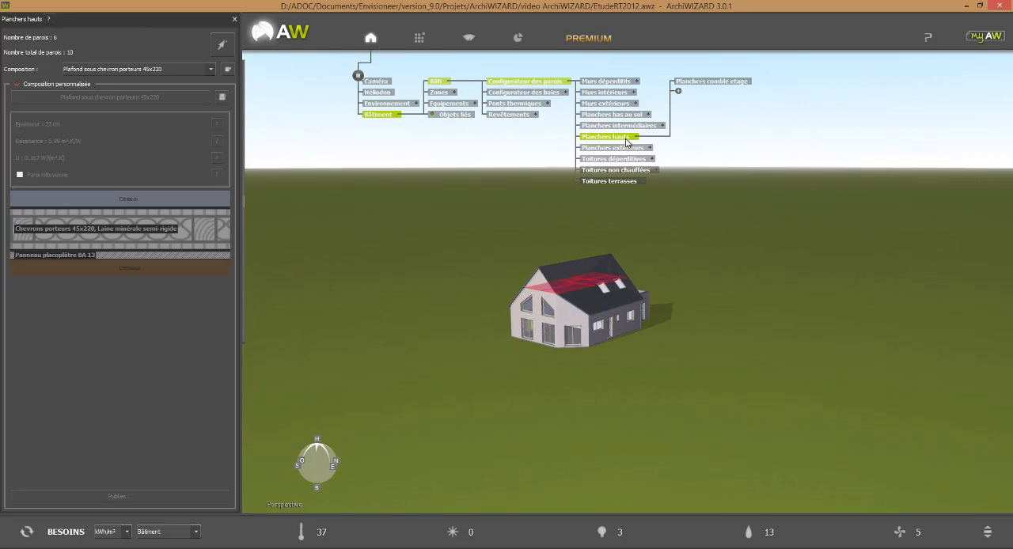
{"action": "left_click", "coordinate": [639, 149]}
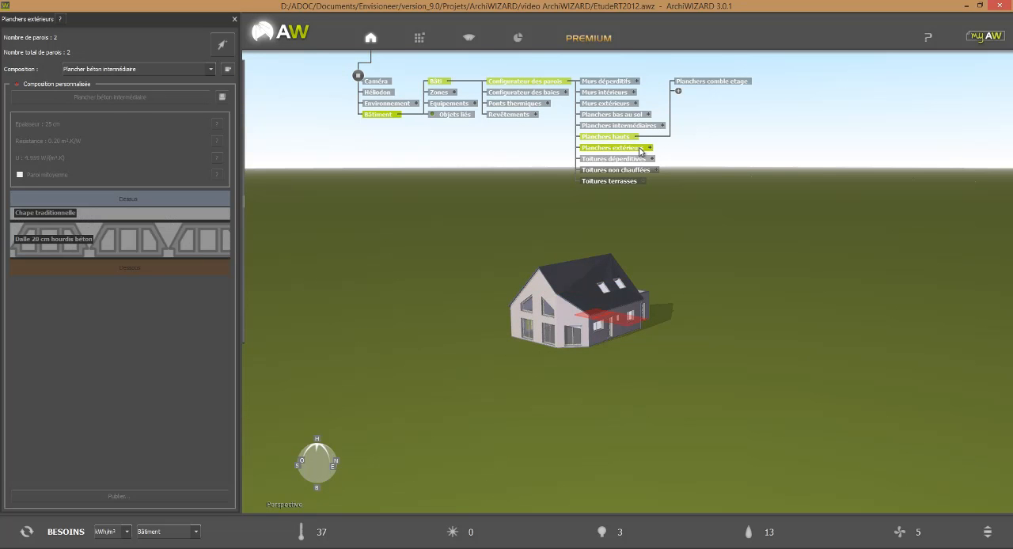
{"action": "left_click", "coordinate": [640, 170]}
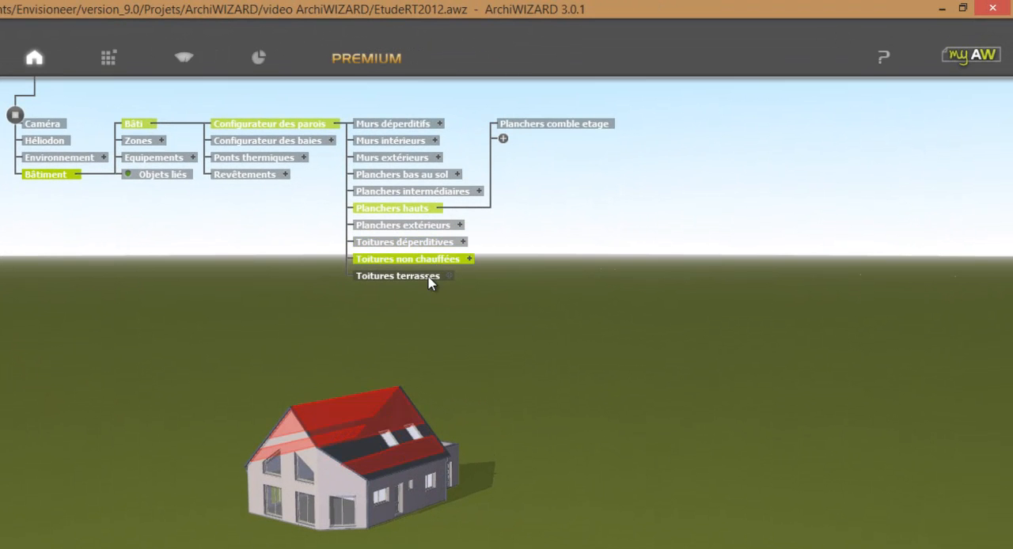
{"action": "left_click", "coordinate": [428, 277]}
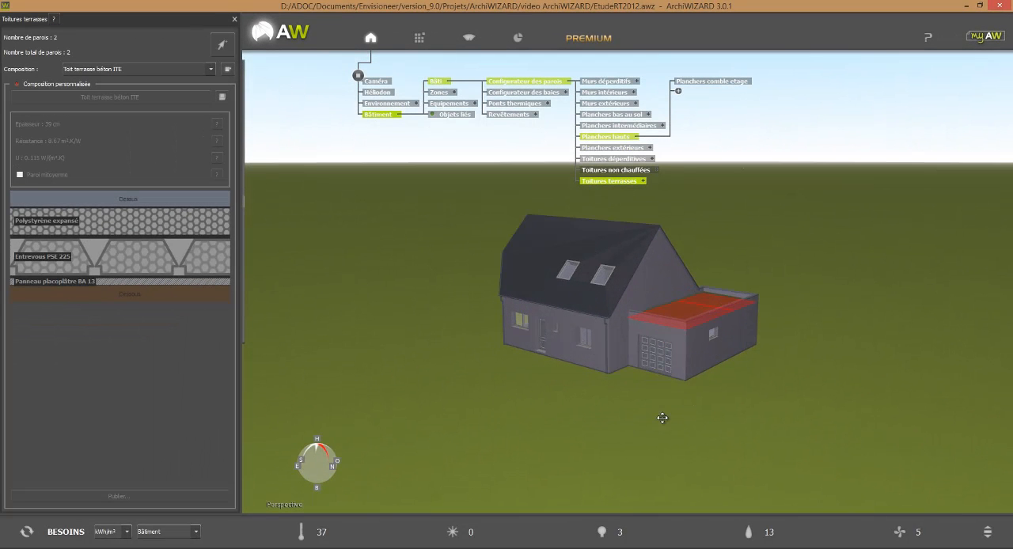
{"action": "mouse_move", "coordinate": [262, 212]}
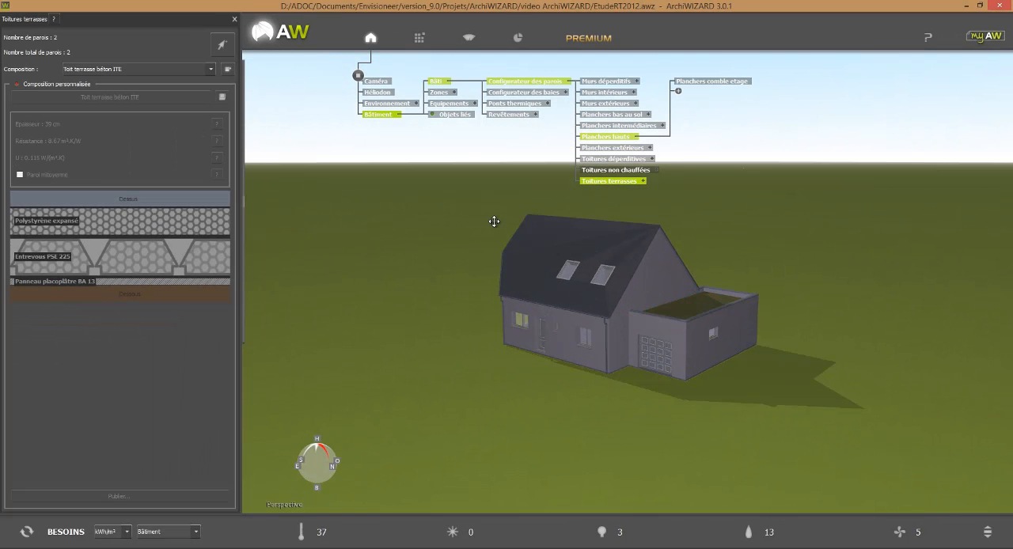
Open a front window in the Configurateur des baies and create bay groups named "Portes isolés", "Portes intérieures" and "Velux"
{"action": "left_click", "coordinate": [586, 346]}
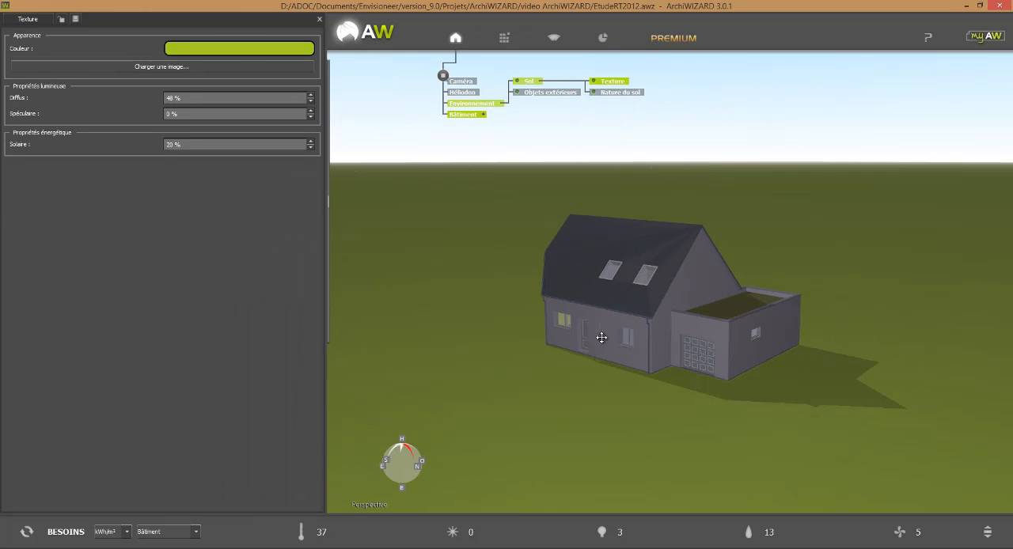
{"action": "left_click", "coordinate": [629, 340]}
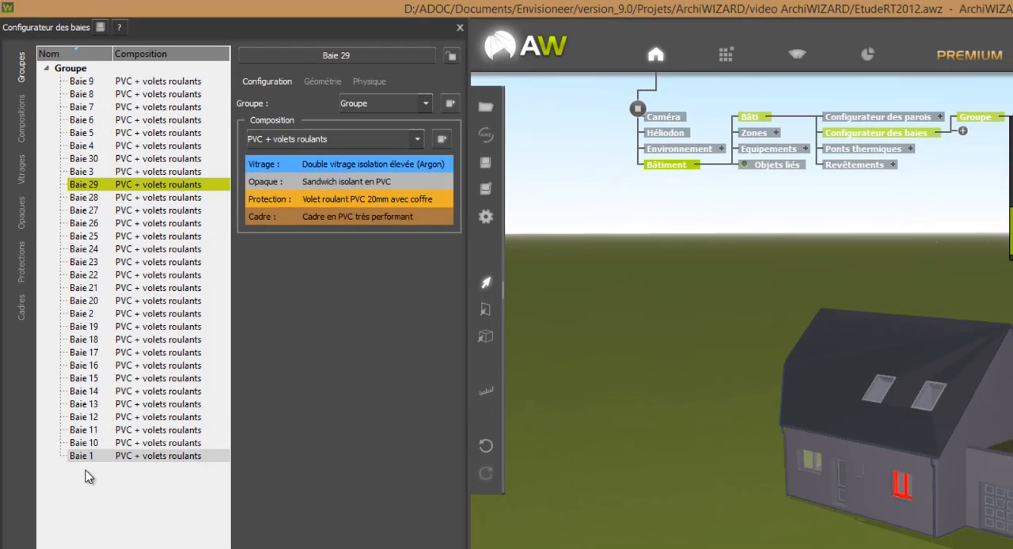
{"action": "right_click", "coordinate": [87, 476]}
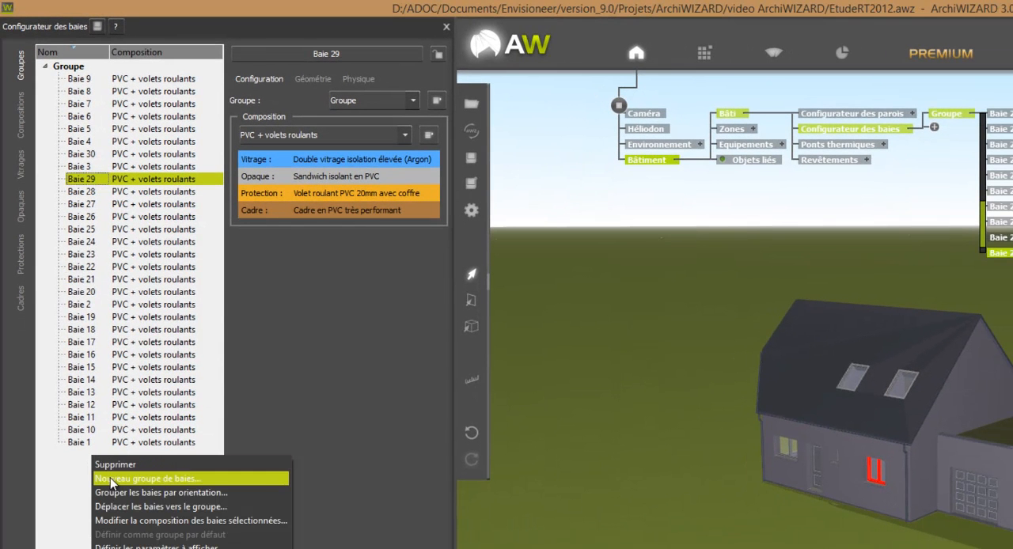
{"action": "left_click", "coordinate": [110, 477]}
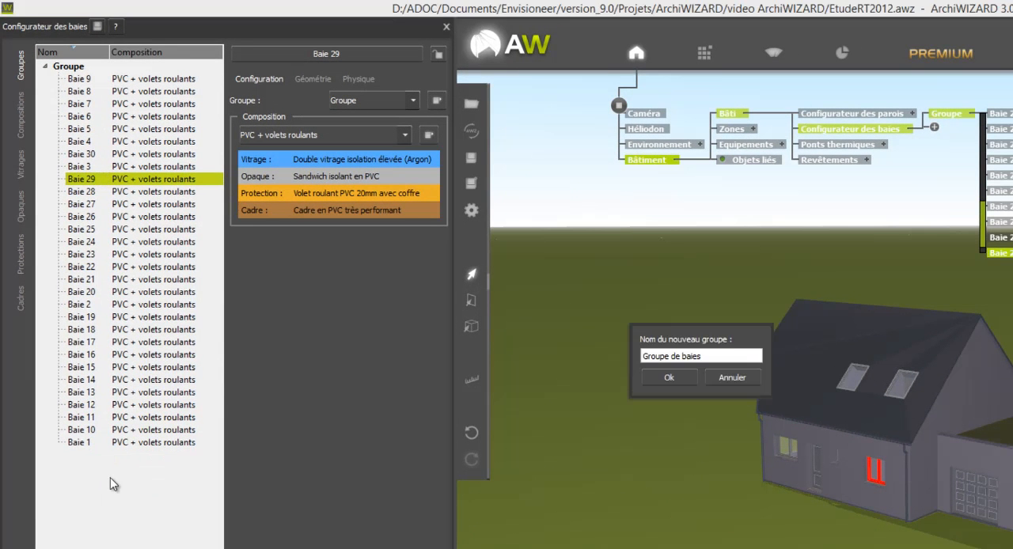
{"action": "left_click_drag", "start_coordinate": [721, 357], "coordinate": [545, 356]}
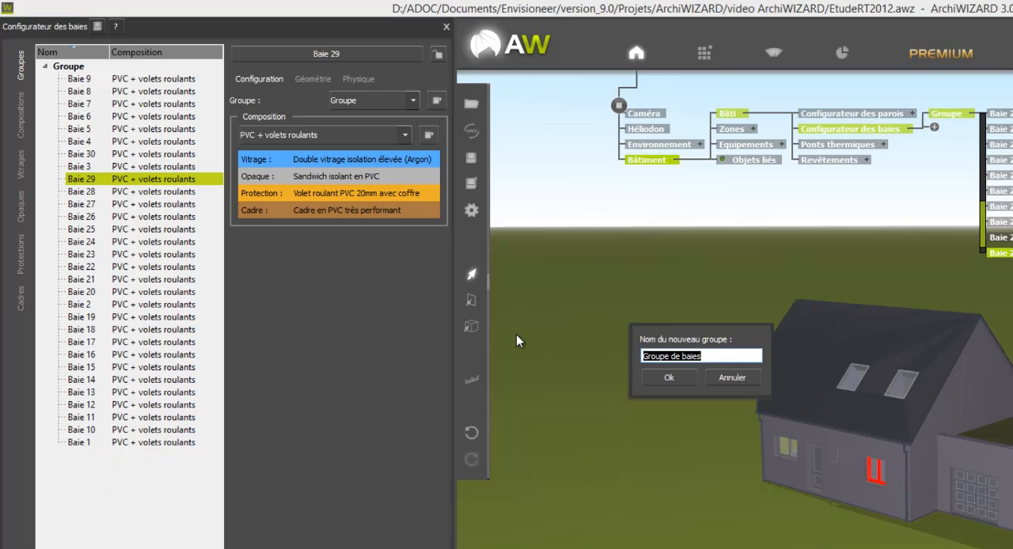
{"action": "type", "text": "Por"}
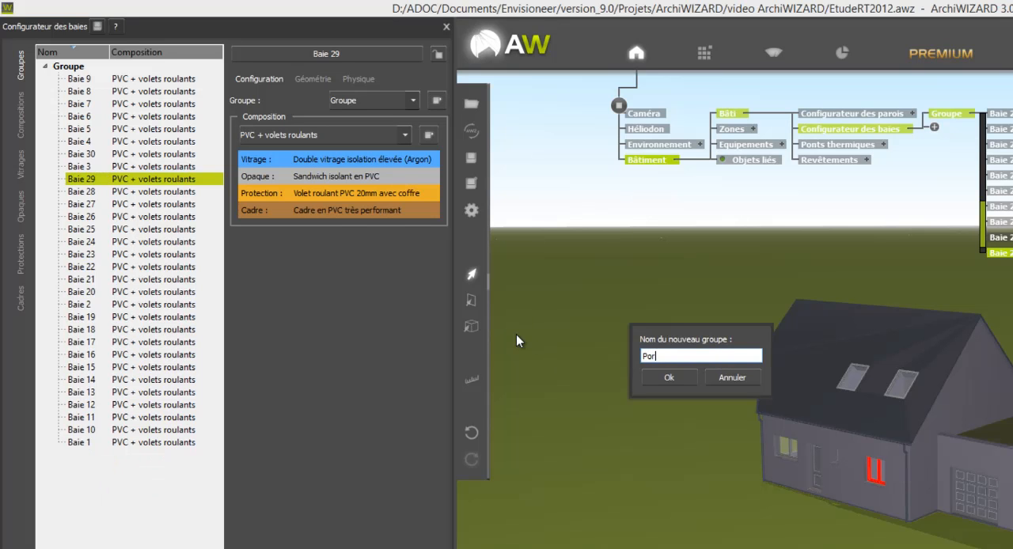
{"action": "type", "text": "tes isolés"}
{"action": "left_click", "coordinate": [669, 378]}
{"action": "right_click", "coordinate": [170, 498]}
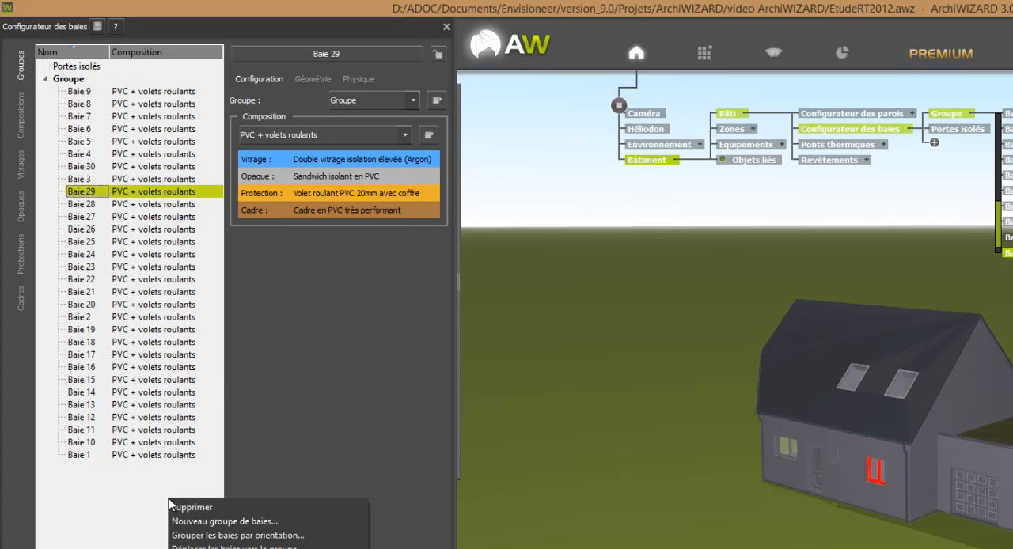
{"action": "left_click", "coordinate": [204, 522]}
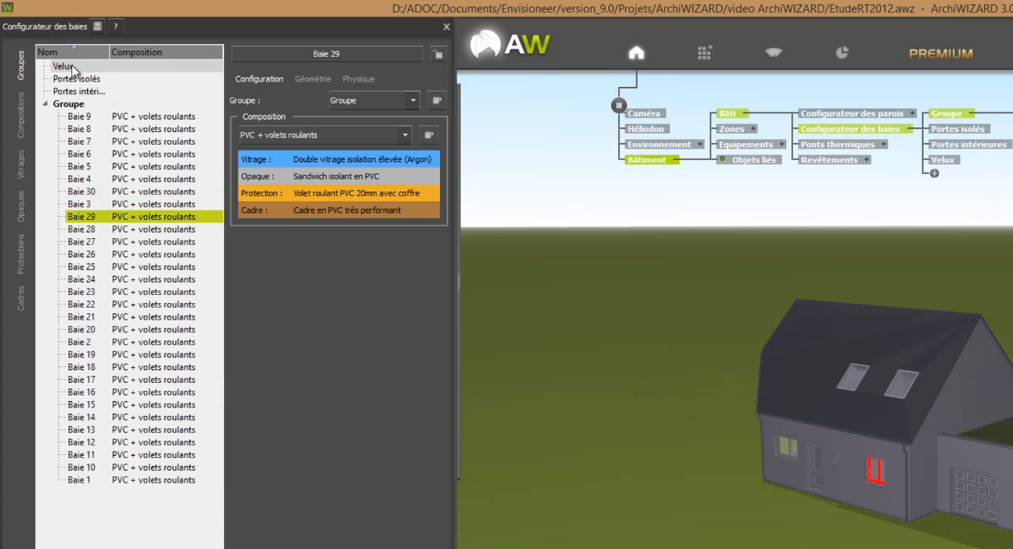
Add the four roof windows, two on each roof slope, to the Velux group
{"action": "left_click", "coordinate": [69, 67]}
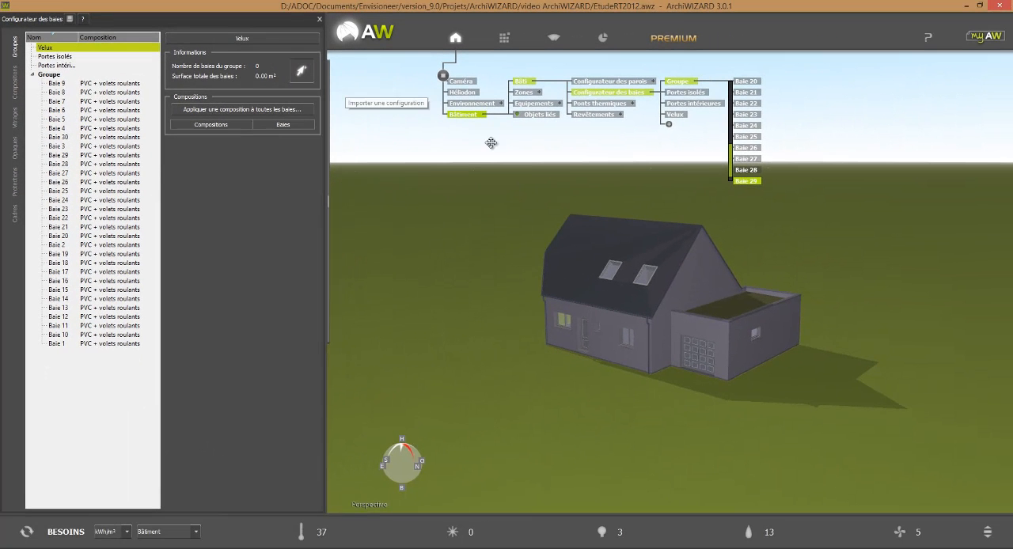
{"action": "left_click", "coordinate": [644, 274]}
{"action": "left_click", "coordinate": [606, 270]}
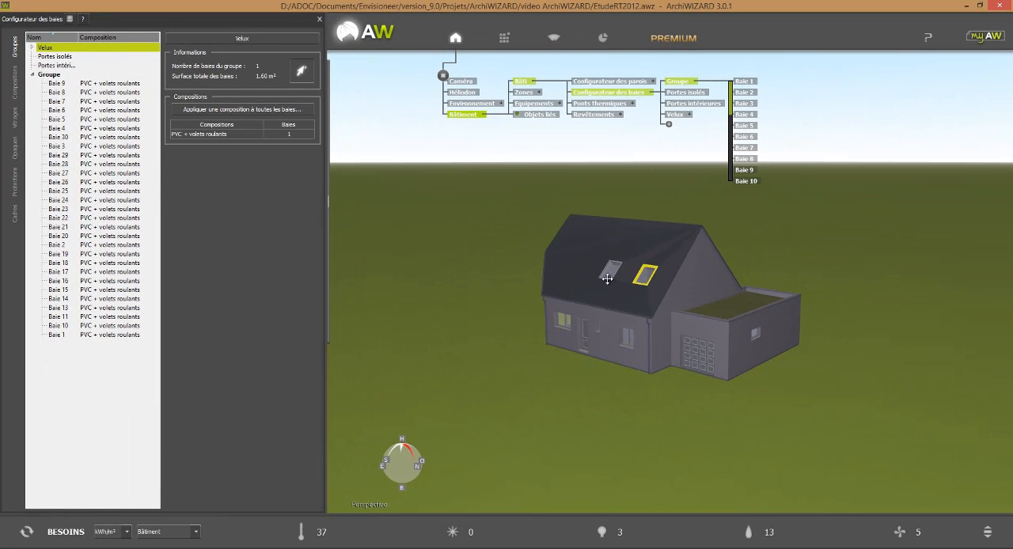
{"action": "left_click_drag", "start_coordinate": [865, 245], "coordinate": [730, 350]}
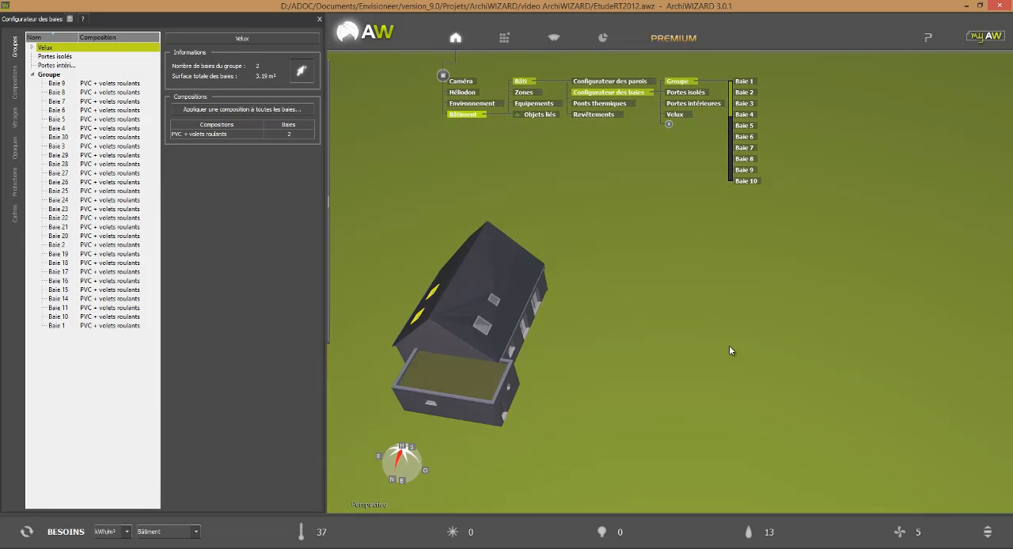
{"action": "left_click", "coordinate": [480, 323]}
{"action": "left_click", "coordinate": [493, 296]}
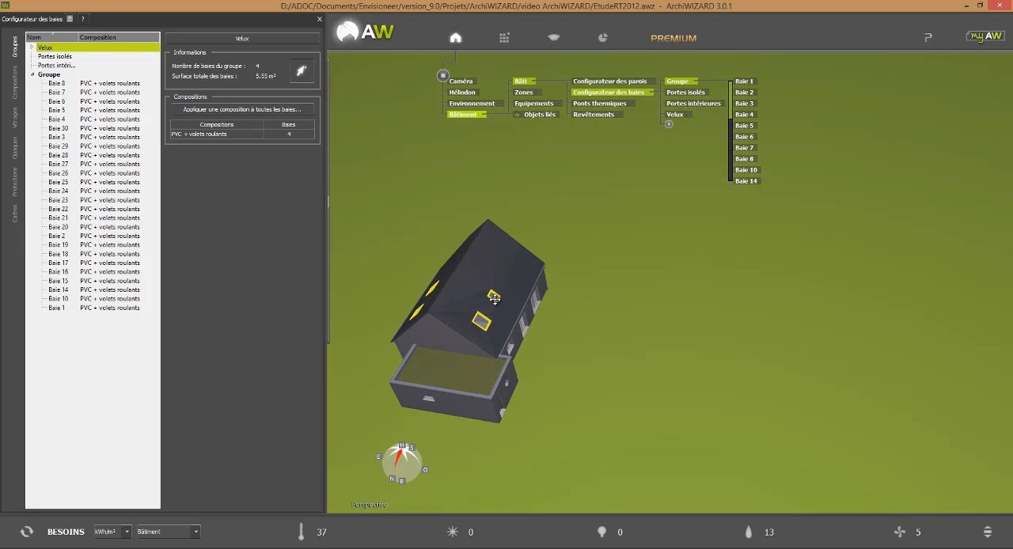
Add the garage side door, the front entrance door and the garage door to the Portes isolés group
{"action": "left_click_drag", "start_coordinate": [493, 296], "coordinate": [701, 427]}
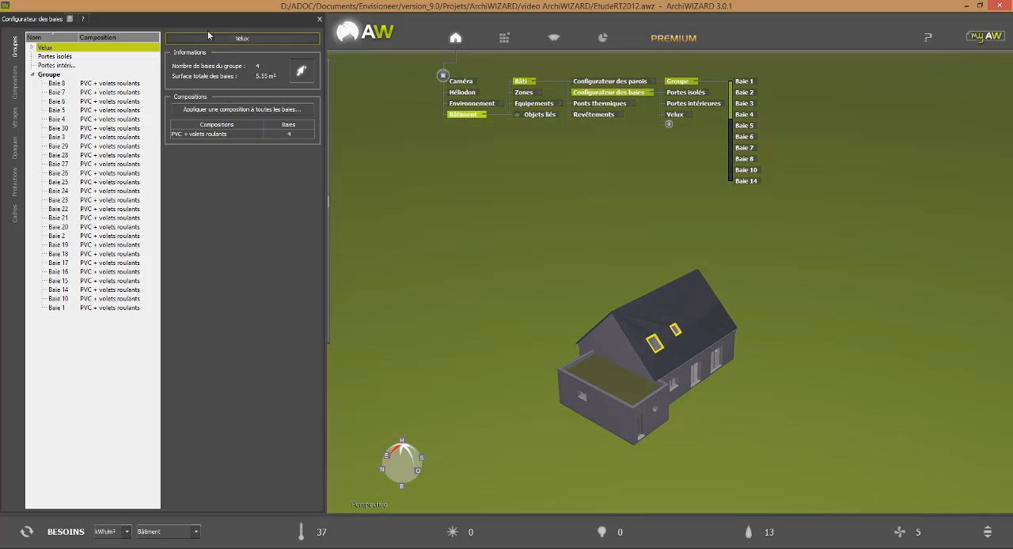
{"action": "left_click", "coordinate": [50, 57]}
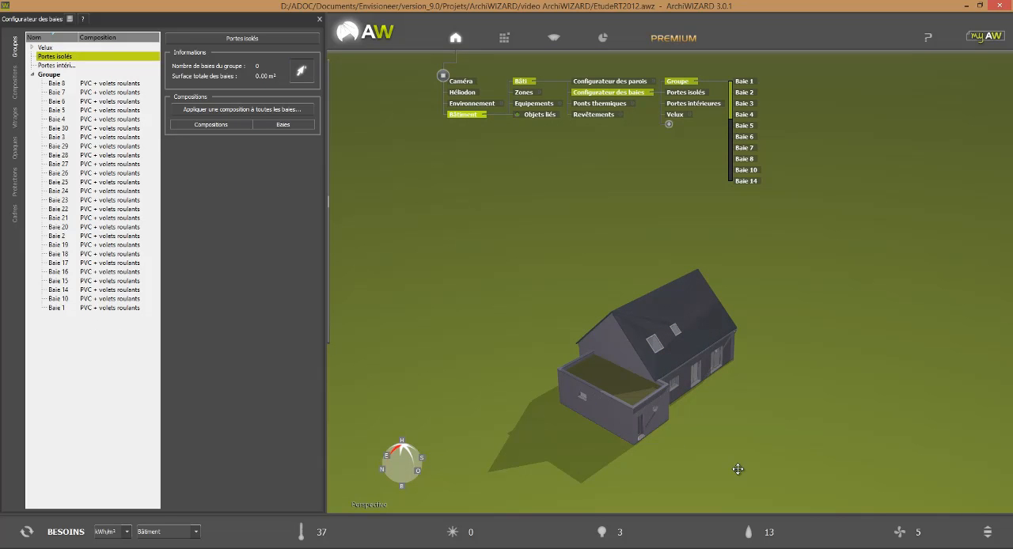
{"action": "left_click_drag", "start_coordinate": [737, 469], "coordinate": [701, 459]}
{"action": "left_click", "coordinate": [613, 422]}
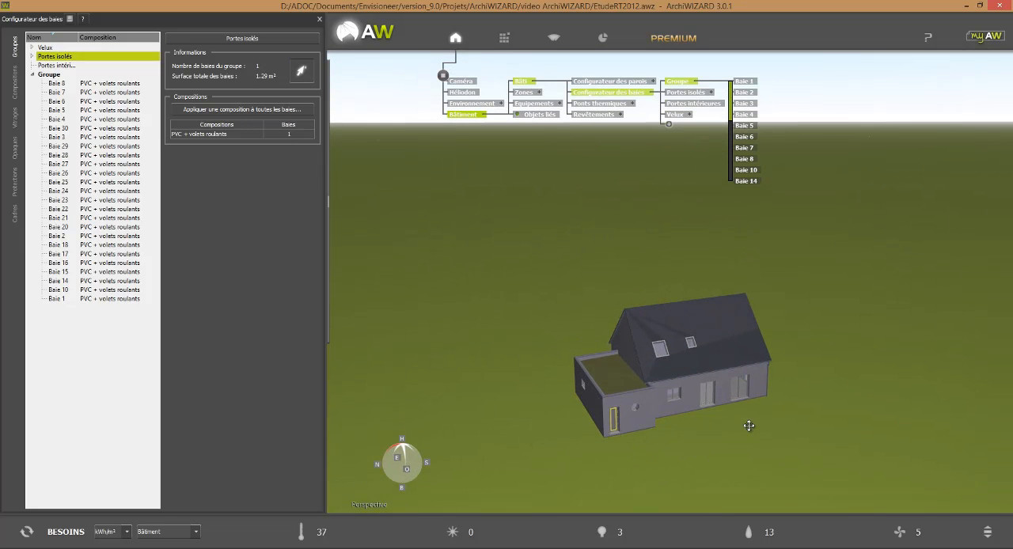
{"action": "left_click_drag", "start_coordinate": [748, 425], "coordinate": [481, 419]}
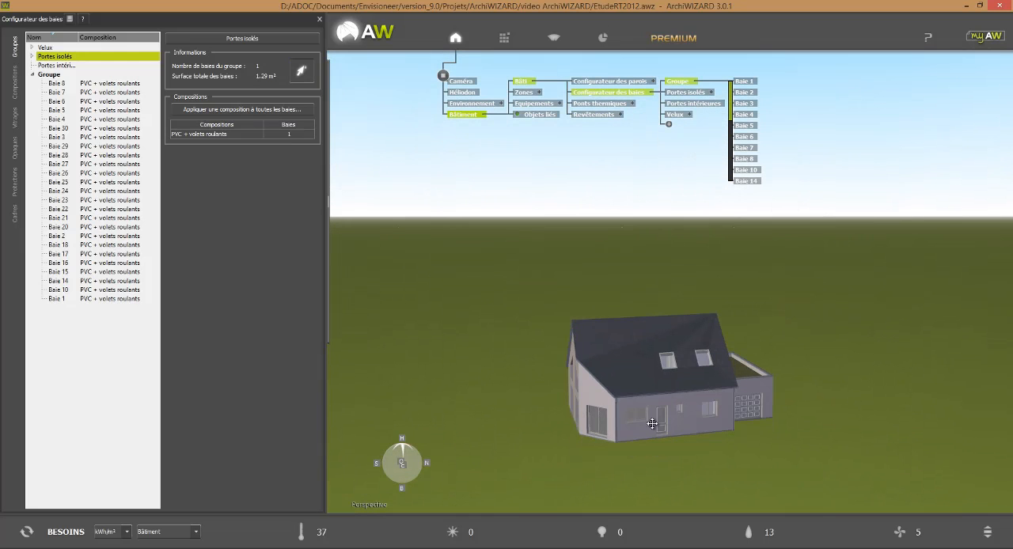
{"action": "left_click", "coordinate": [661, 423]}
{"action": "left_click", "coordinate": [747, 411]}
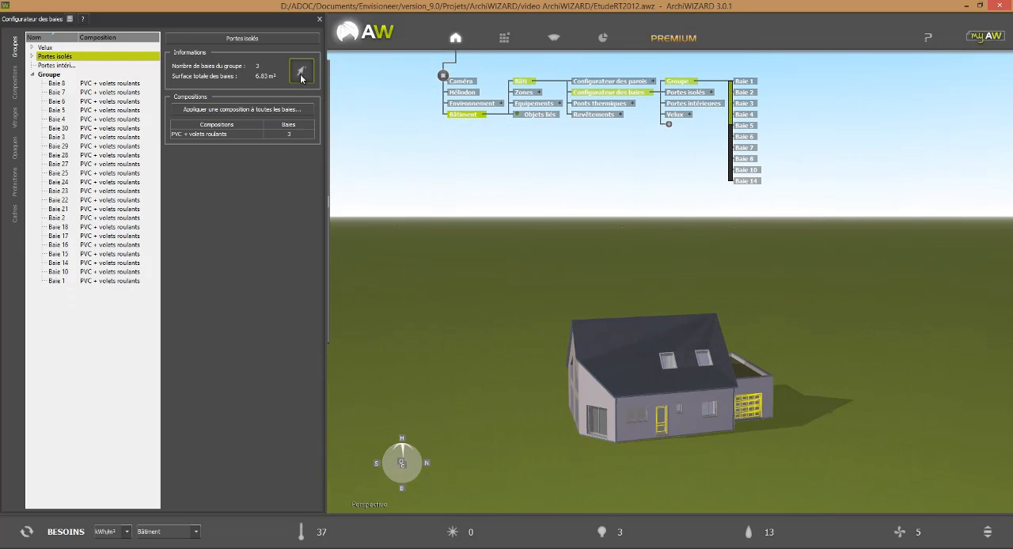
Section the model at the upper floor and add that floor's five interior doors to the Portes intérieures group
{"action": "left_click", "coordinate": [57, 65]}
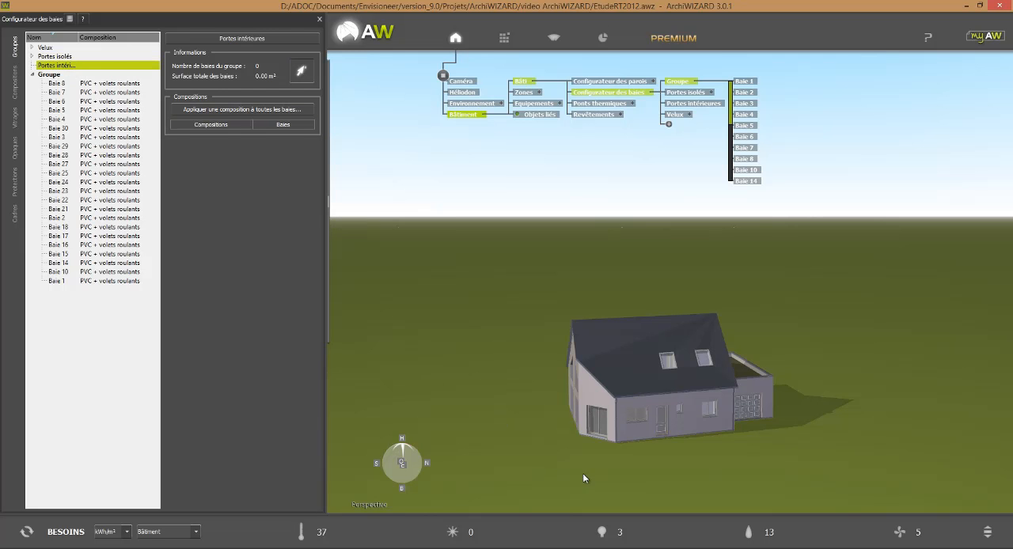
{"action": "left_click_drag", "start_coordinate": [583, 475], "coordinate": [637, 486]}
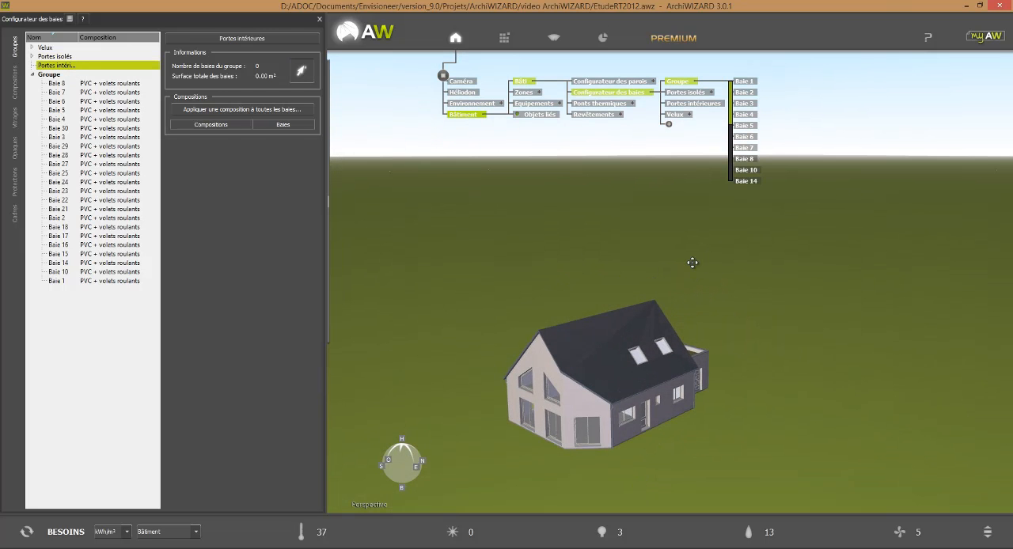
{"action": "scroll", "coordinate": [687, 292], "scroll_direction": "down", "scroll_amount": 8, "text": "ctrl"}
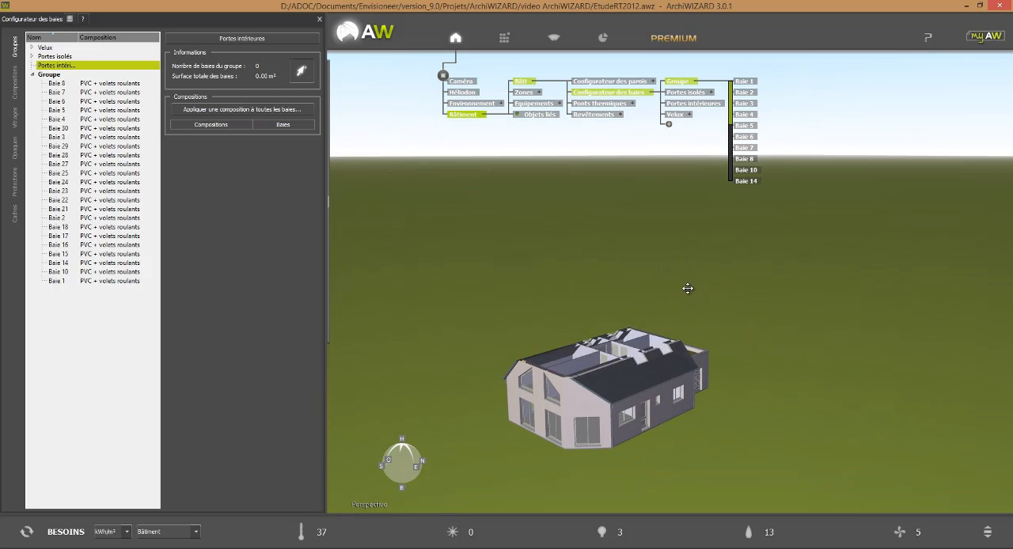
{"action": "left_click_drag", "start_coordinate": [808, 420], "coordinate": [660, 432]}
{"action": "scroll", "coordinate": [537, 302], "scroll_direction": "up", "scroll_amount": 2}
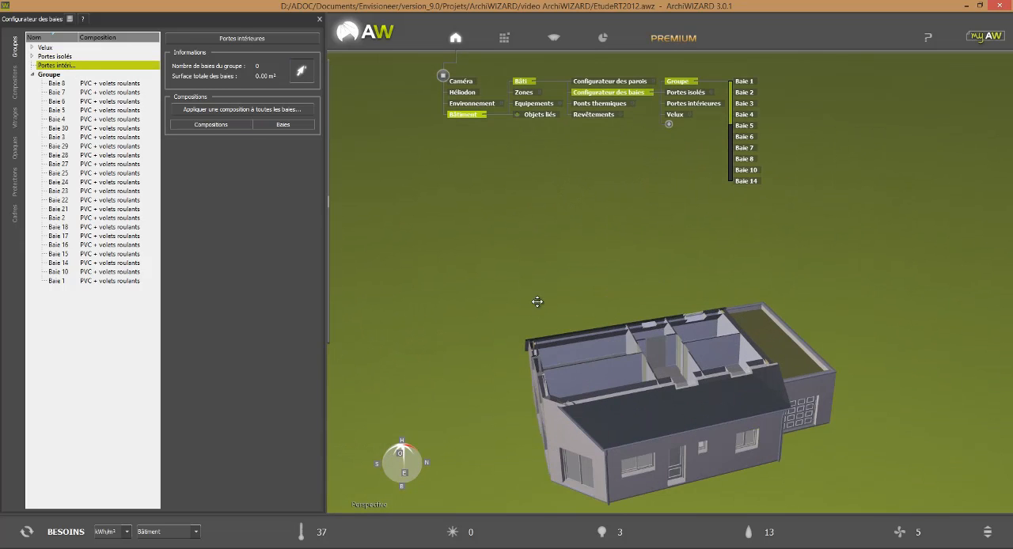
{"action": "scroll", "coordinate": [716, 372], "scroll_direction": "up", "scroll_amount": 1}
{"action": "left_click_drag", "start_coordinate": [898, 471], "coordinate": [952, 468]}
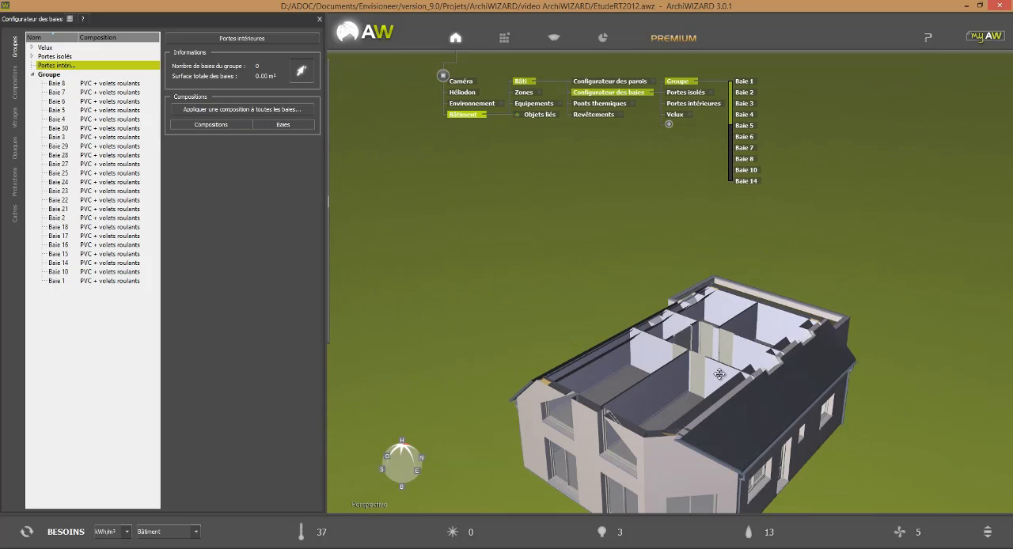
{"action": "left_click", "coordinate": [695, 373]}
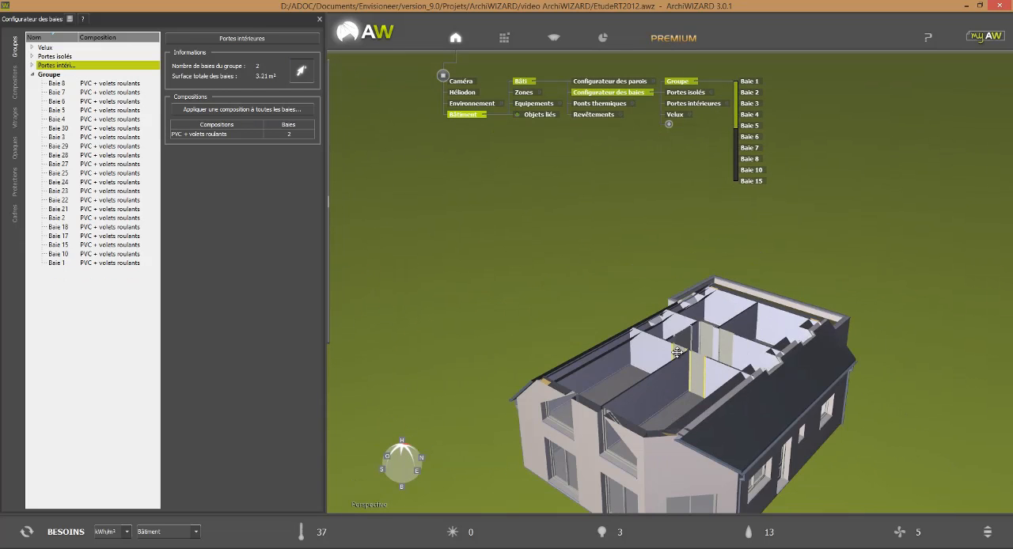
{"action": "left_click", "coordinate": [682, 338]}
{"action": "left_click", "coordinate": [704, 338]}
{"action": "left_click", "coordinate": [704, 341]}
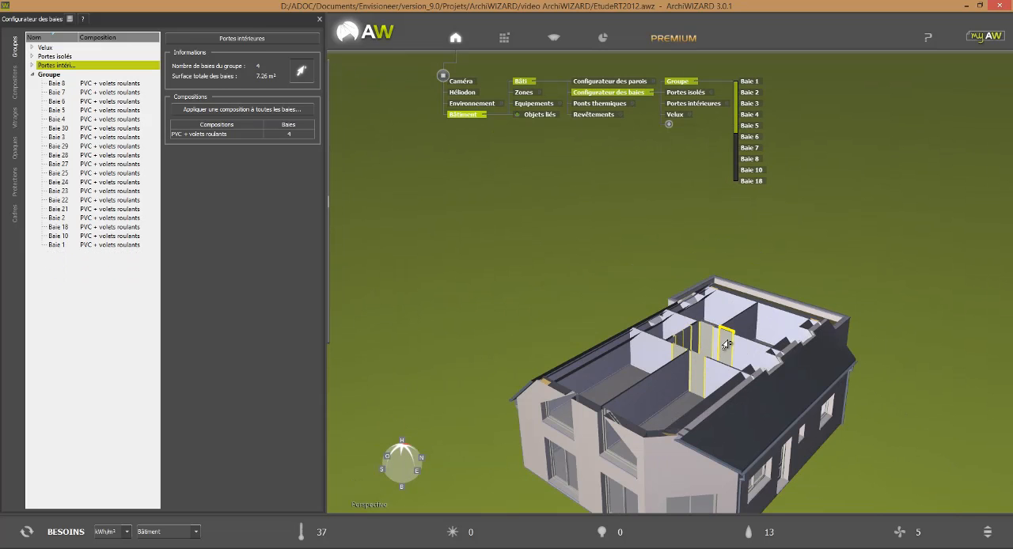
{"action": "left_click", "coordinate": [728, 347]}
Lower the section to the ground floor and add its five interior doors to the Portes intérieures group
{"action": "scroll", "coordinate": [799, 306], "scroll_direction": "down", "scroll_amount": 10, "text": "ctrl"}
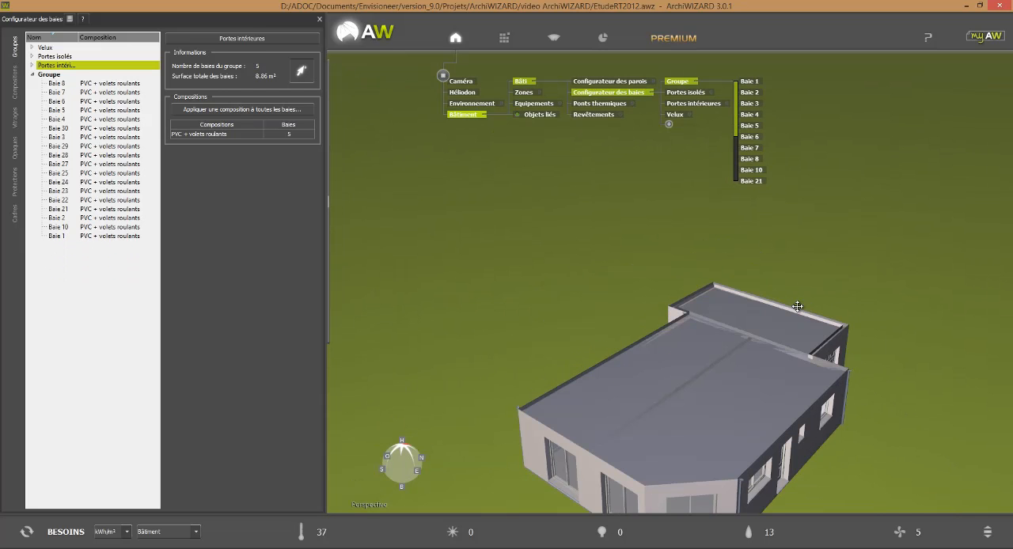
{"action": "scroll", "coordinate": [797, 306], "scroll_direction": "down", "scroll_amount": 3, "text": "ctrl"}
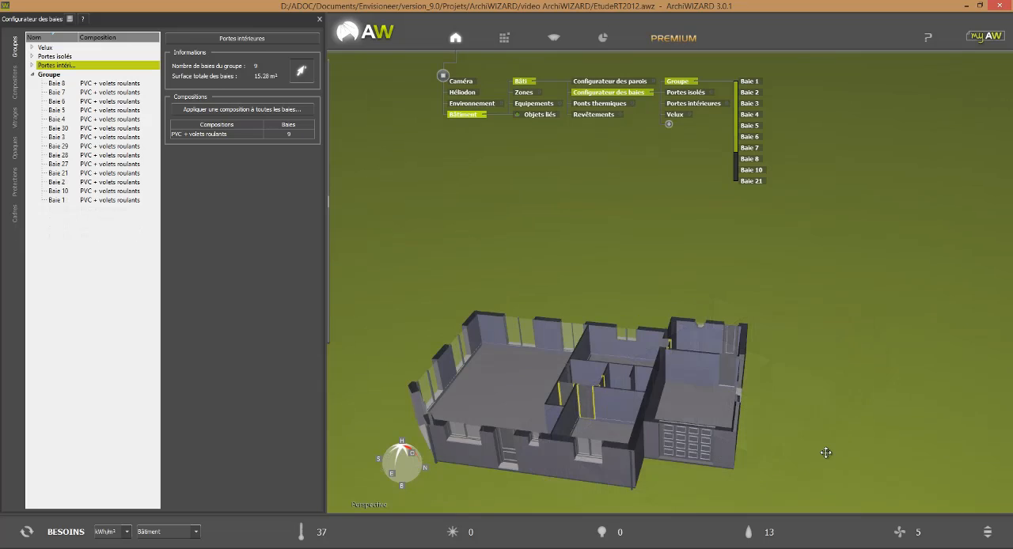
{"action": "middle_click_drag", "start_coordinate": [791, 459], "coordinate": [750, 469]}
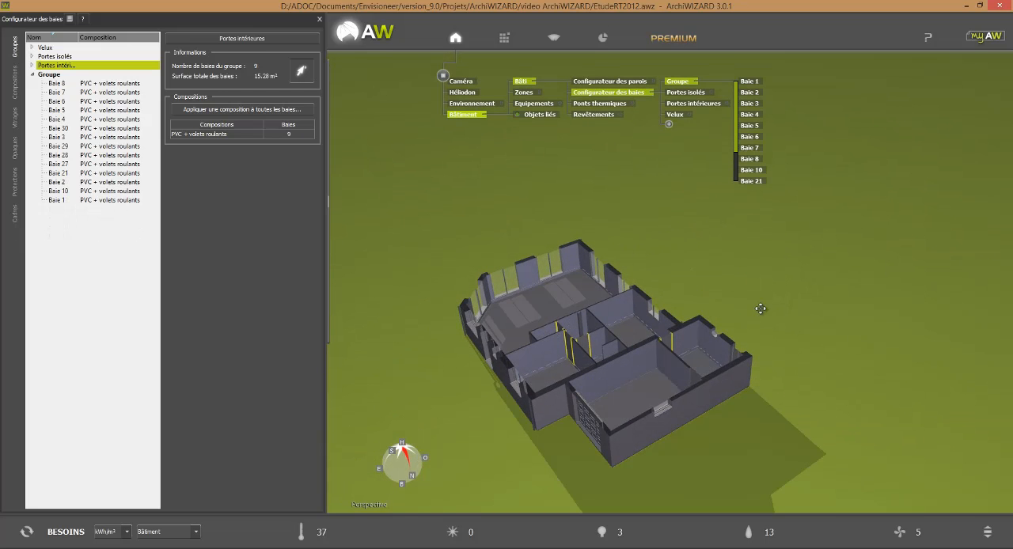
{"action": "left_click", "coordinate": [690, 383]}
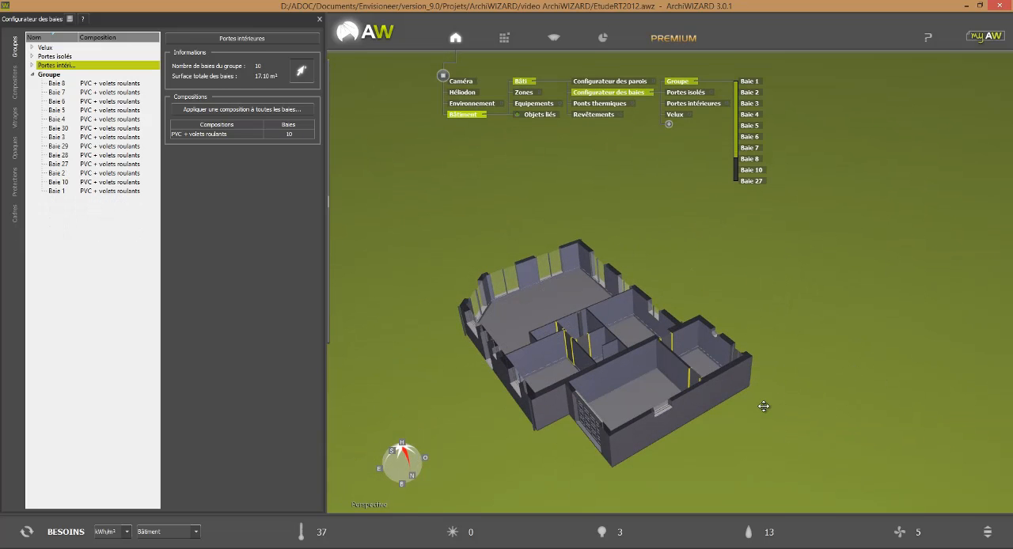
{"action": "middle_click_drag", "start_coordinate": [762, 400], "coordinate": [711, 386]}
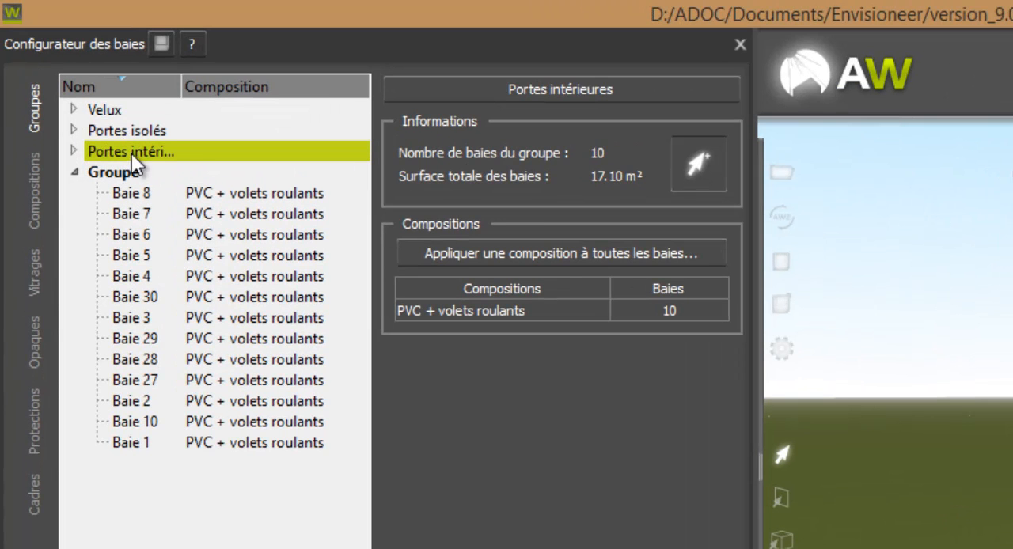
Apply the Porte en bois composition to all bays of the Portes intérieures group
{"action": "left_click", "coordinate": [131, 154]}
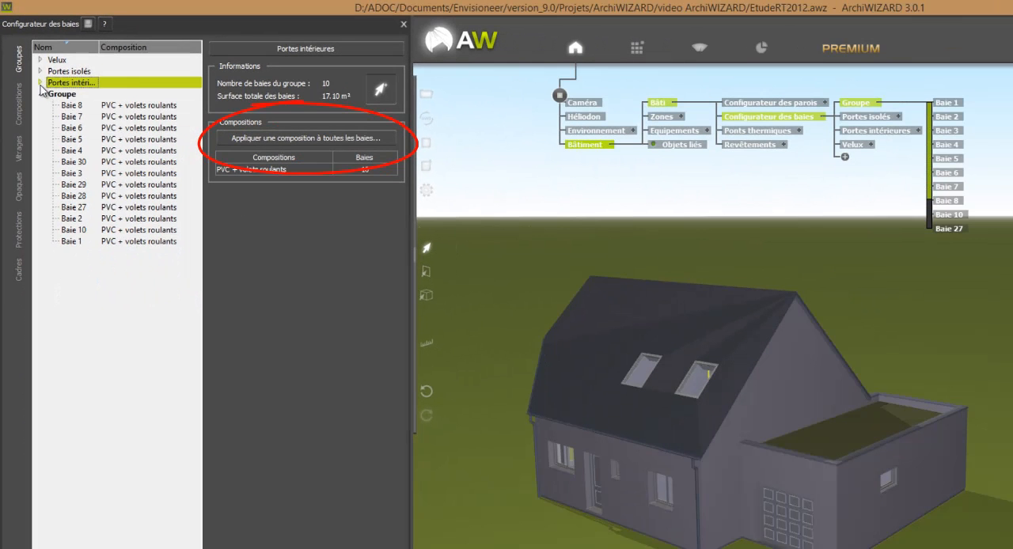
{"action": "left_click", "coordinate": [54, 109]}
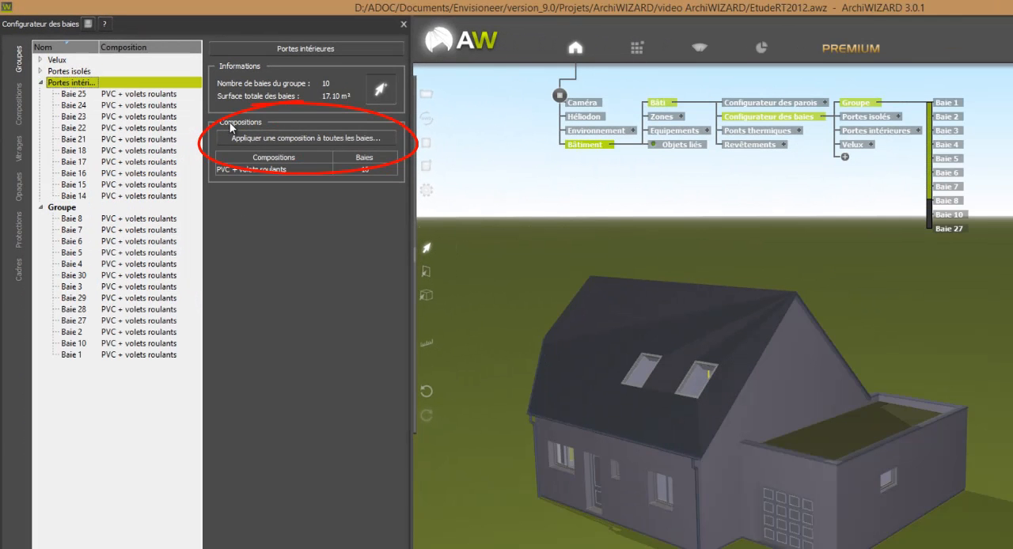
{"action": "left_click", "coordinate": [288, 136]}
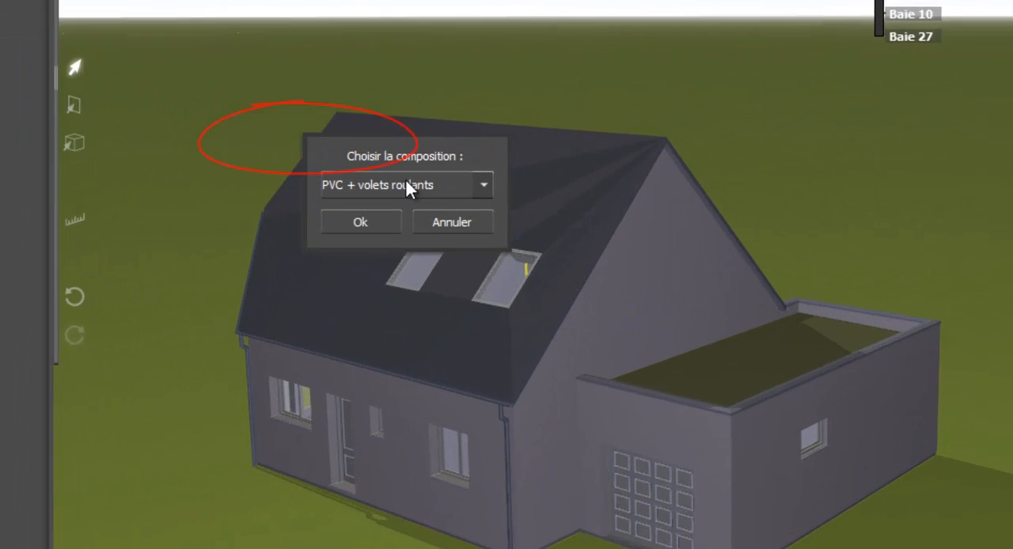
{"action": "left_click", "coordinate": [544, 268]}
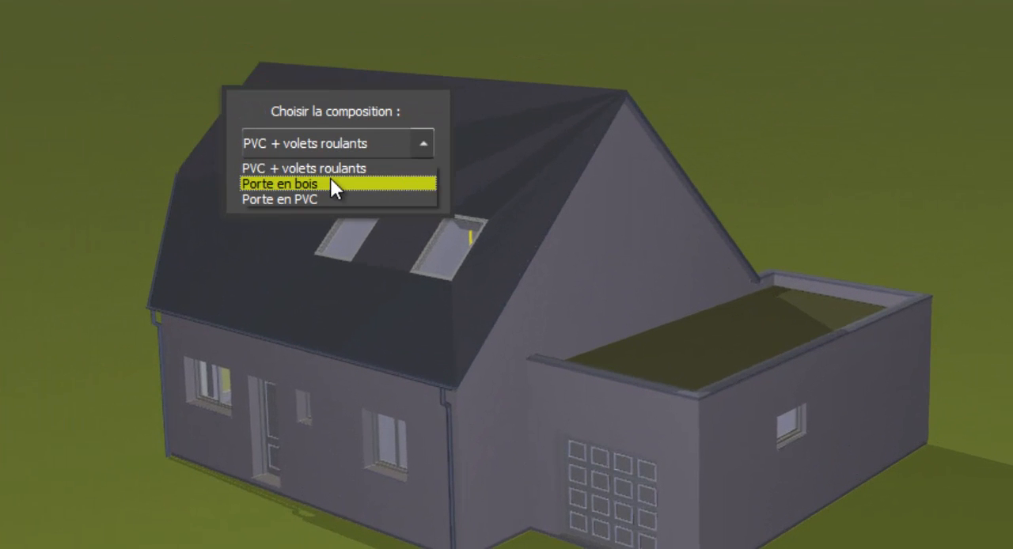
{"action": "left_click", "coordinate": [330, 188]}
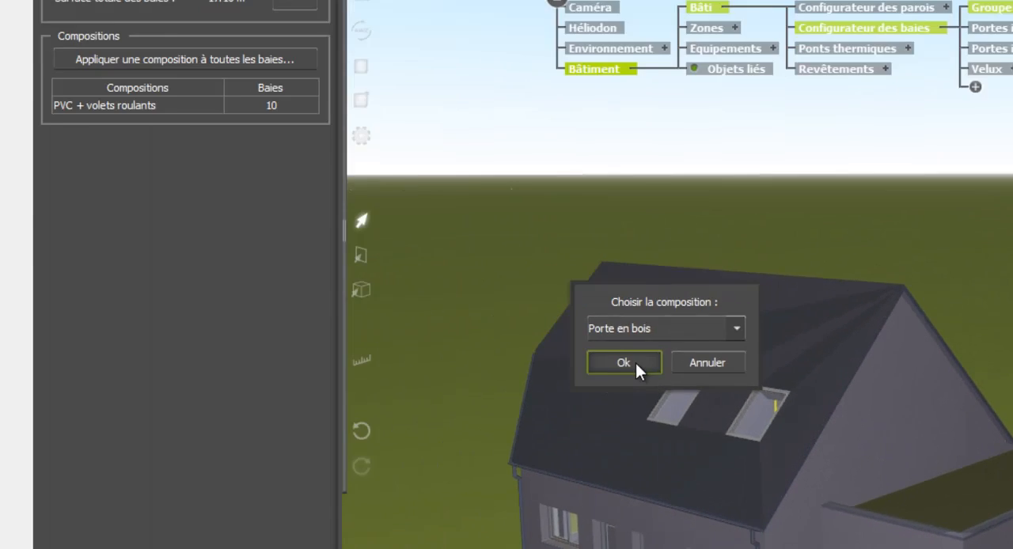
{"action": "left_click", "coordinate": [635, 363]}
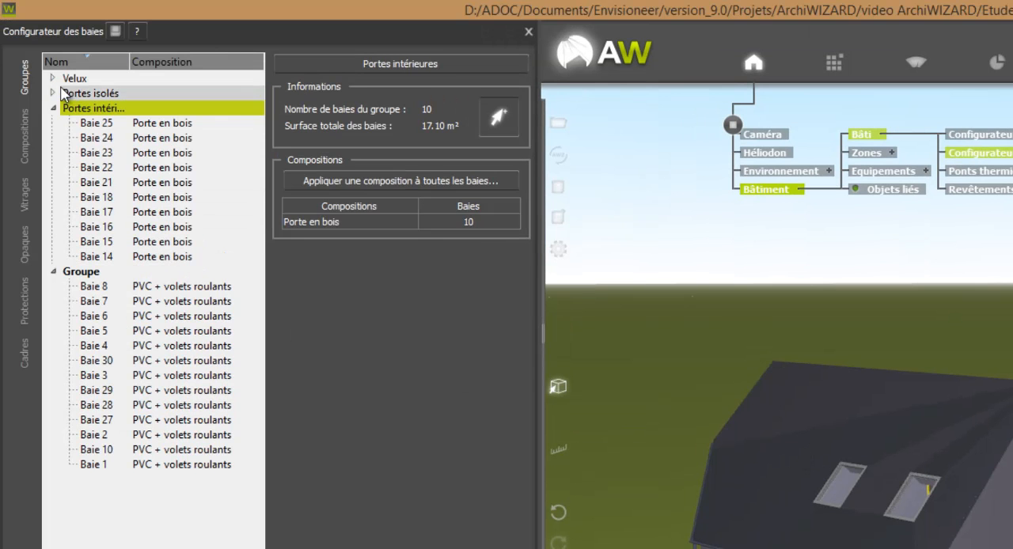
Apply the Porte en PVC composition to all bays of the Portes isolés group
{"action": "left_click", "coordinate": [54, 93]}
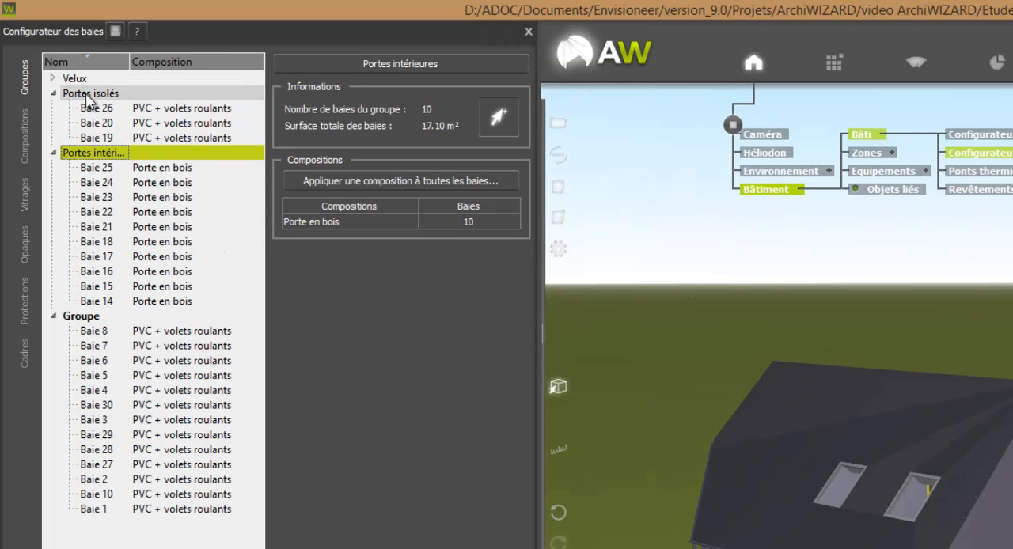
{"action": "left_click", "coordinate": [91, 95]}
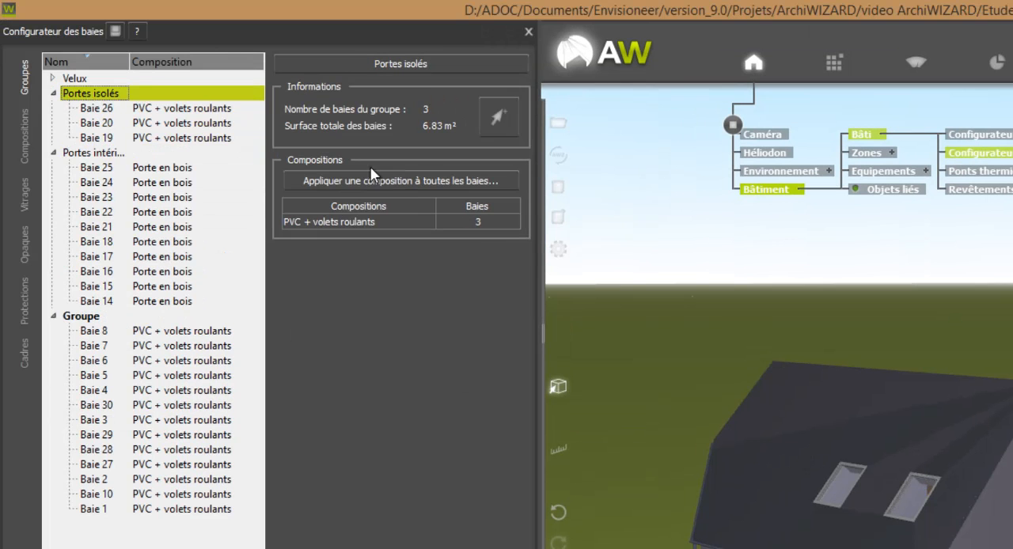
{"action": "left_click", "coordinate": [384, 182]}
{"action": "left_click", "coordinate": [830, 420]}
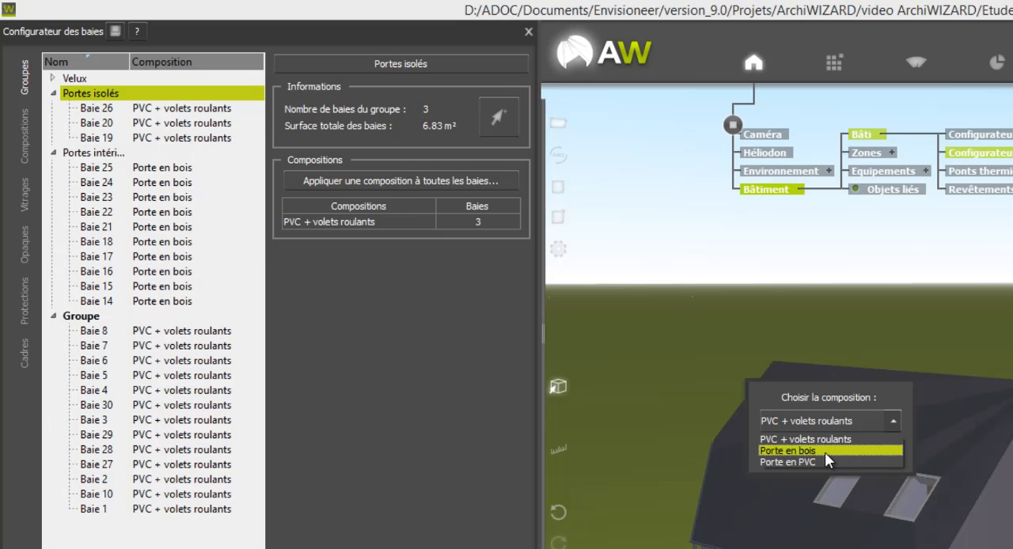
{"action": "left_click", "coordinate": [817, 466]}
{"action": "left_click", "coordinate": [812, 450]}
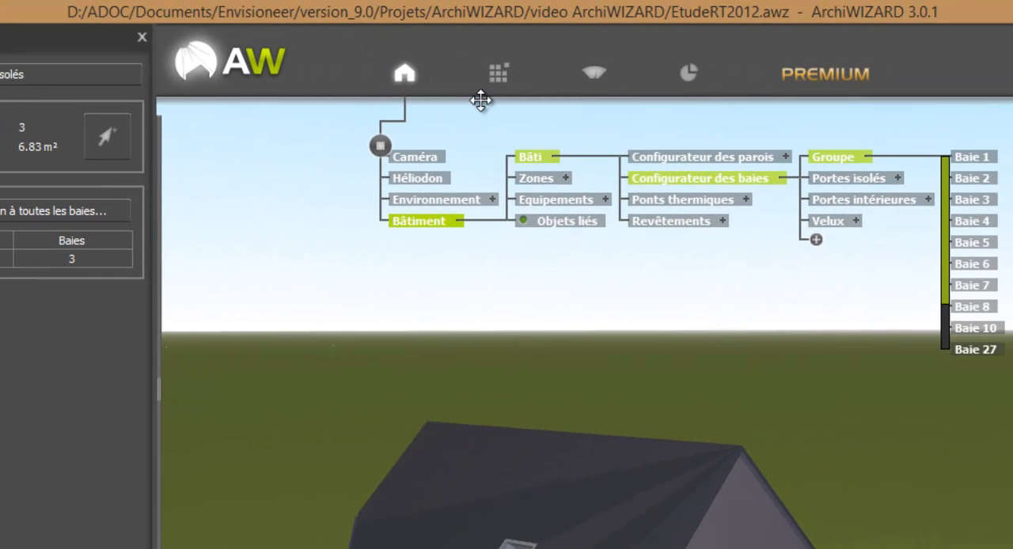
Apply the "Fenêtre en bois double vitrage classique" composition from the Bibliotheque de base to all bays of the Velux group
{"action": "left_click", "coordinate": [505, 80]}
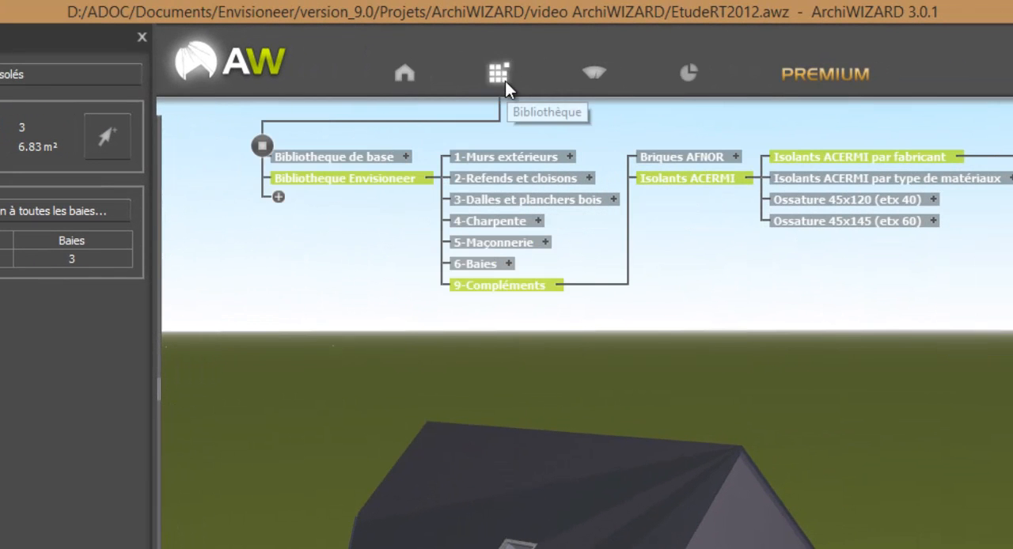
{"action": "left_click", "coordinate": [406, 158]}
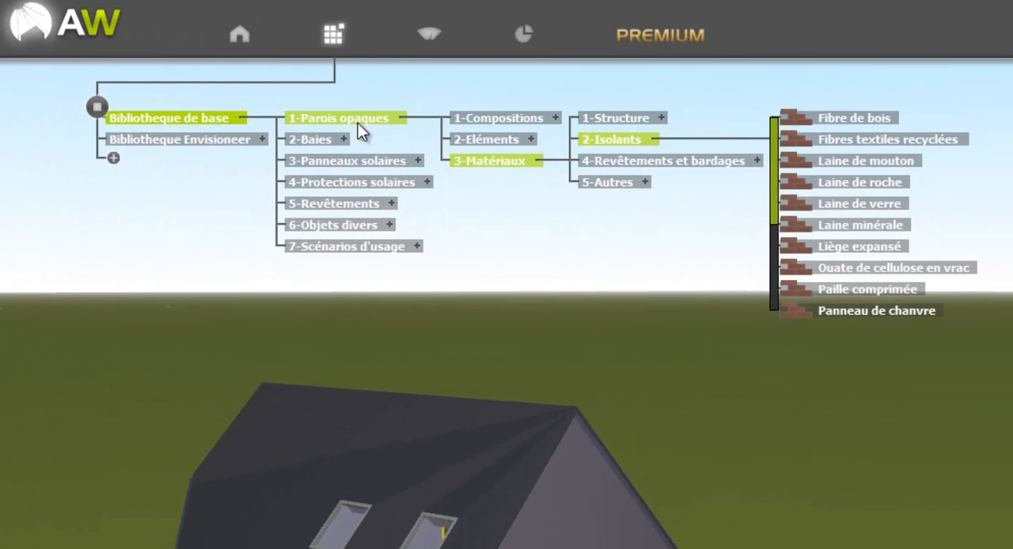
{"action": "left_click", "coordinate": [340, 140]}
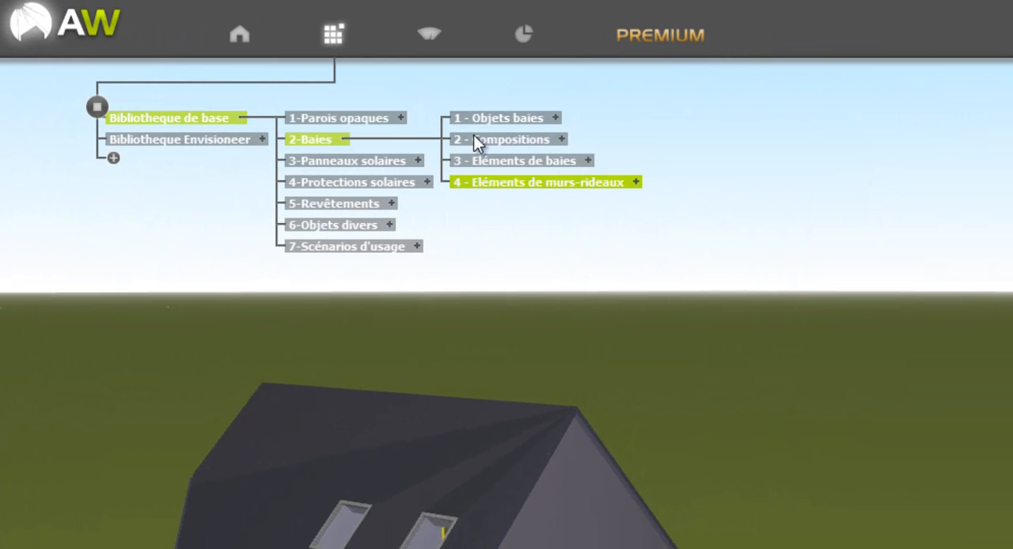
{"action": "left_click", "coordinate": [558, 140]}
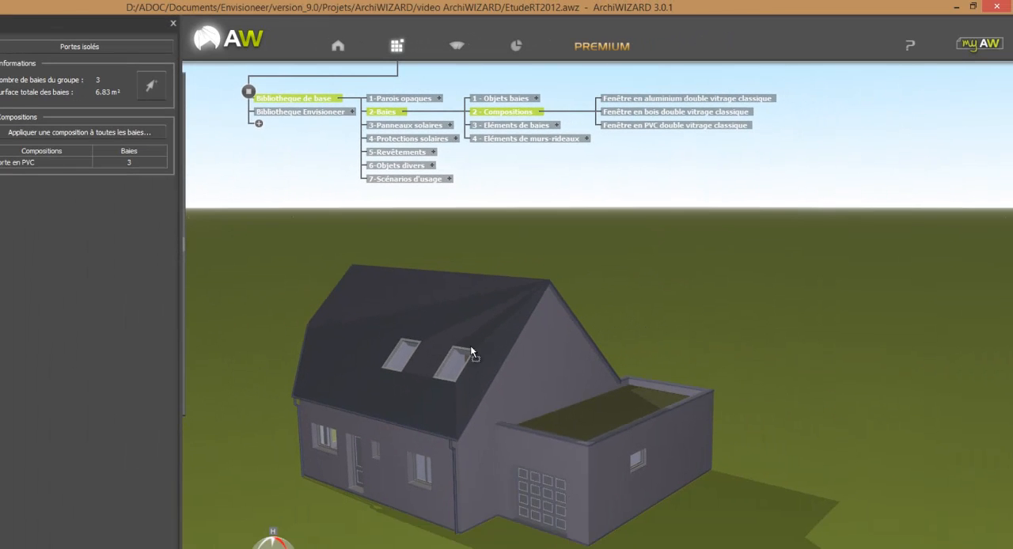
{"action": "left_click_drag", "start_coordinate": [470, 347], "coordinate": [461, 366]}
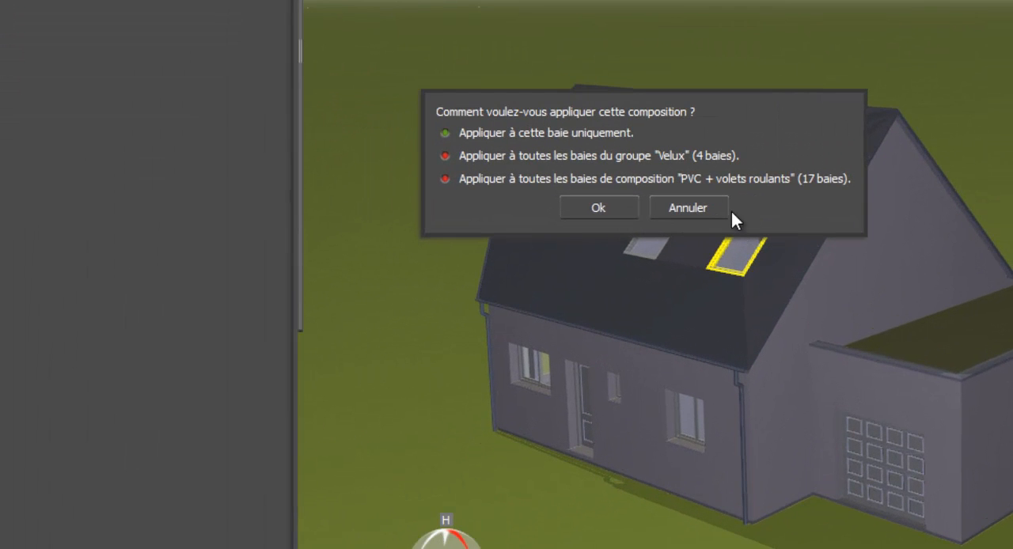
{"action": "left_click", "coordinate": [586, 154]}
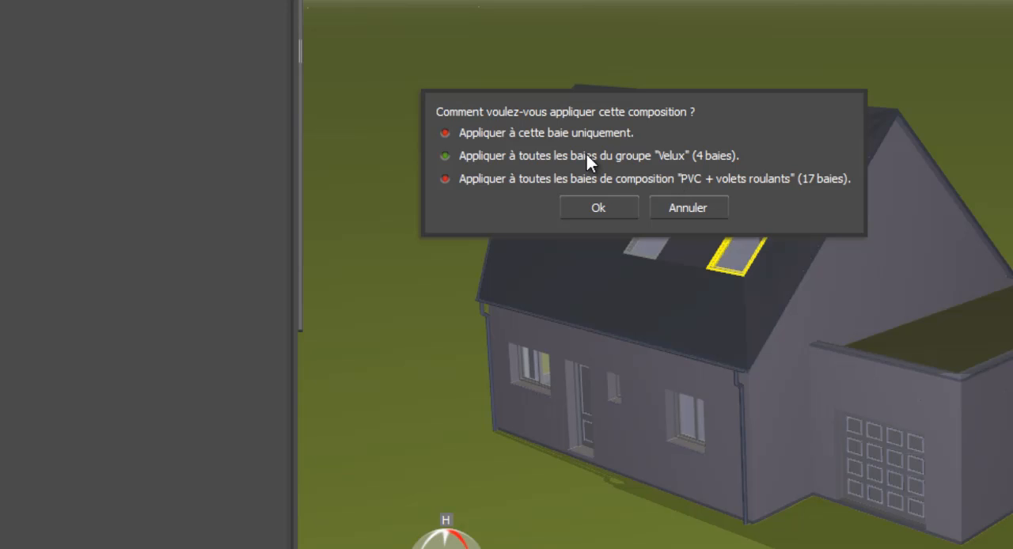
{"action": "left_click", "coordinate": [624, 202]}
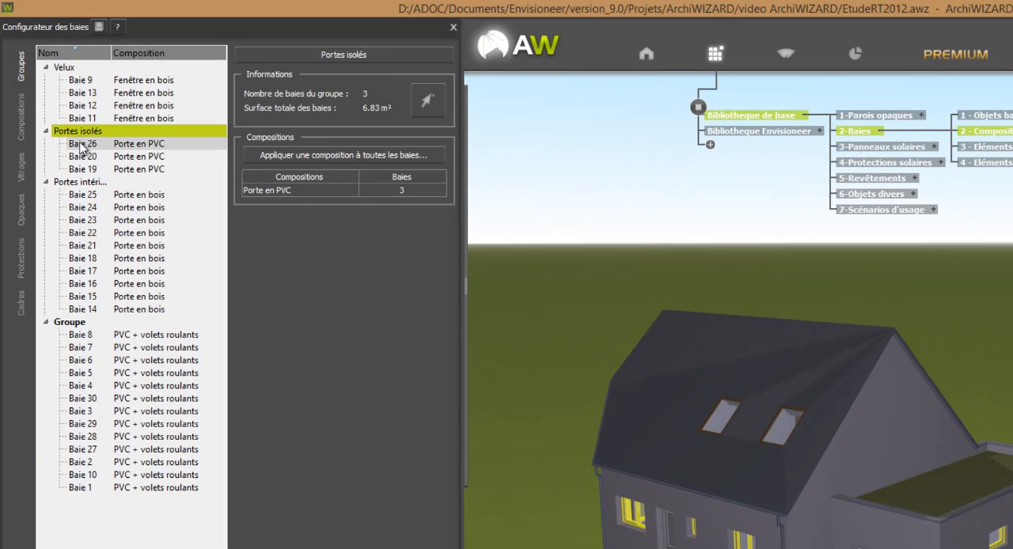
Review the composition assigned to the Velux group and the glazing, opaque, protection and frame elements of Baie 8
{"action": "left_click", "coordinate": [65, 68]}
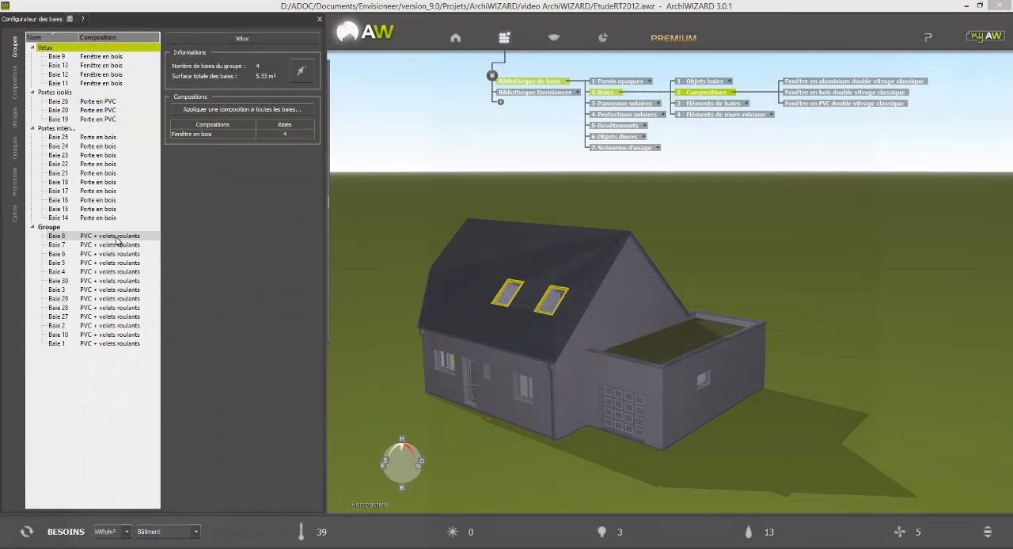
{"action": "left_click", "coordinate": [116, 238]}
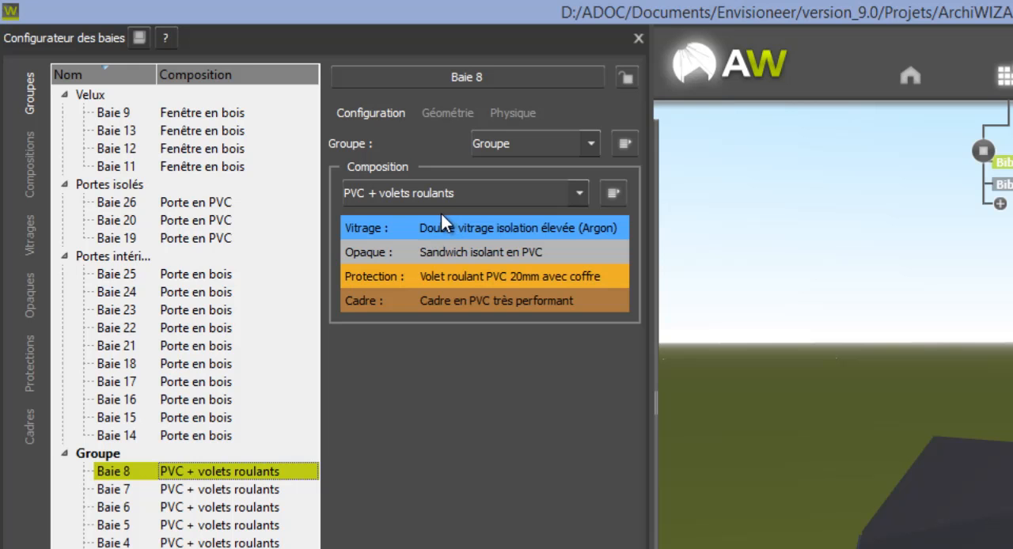
Examine the thermal transmission, solar factor and light transmission properties of Baie 8
{"action": "left_click", "coordinate": [513, 113]}
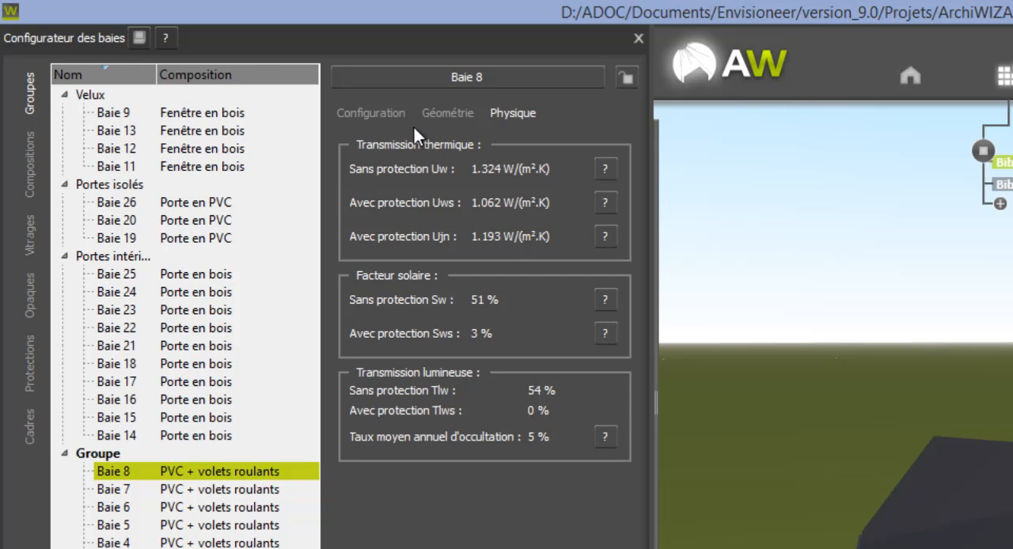
{"action": "left_click", "coordinate": [370, 113]}
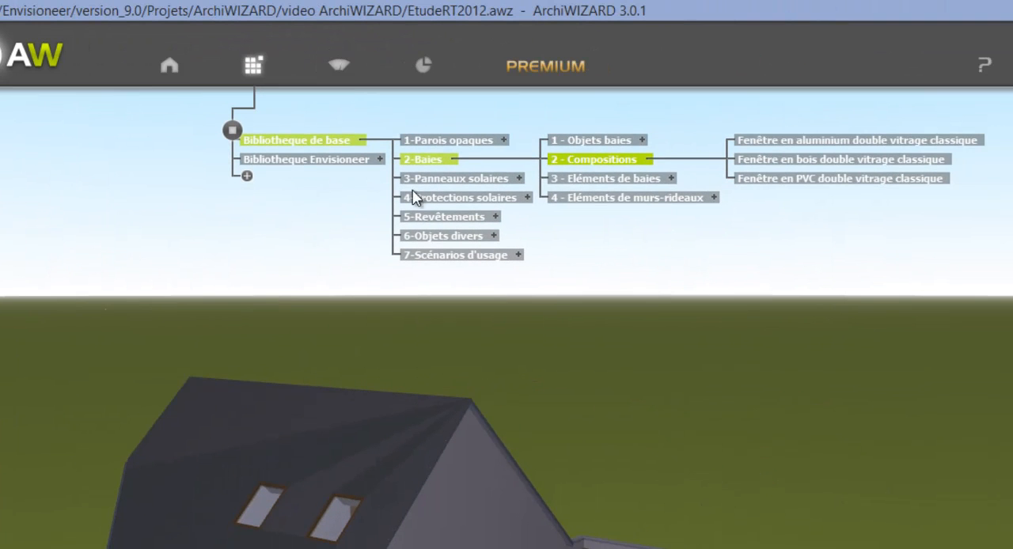
Try to apply the SV 6 mm (5,7 - 91 - 90) glazing from the Bibliotheque de base to the front window Baie 8
{"action": "left_click", "coordinate": [672, 180]}
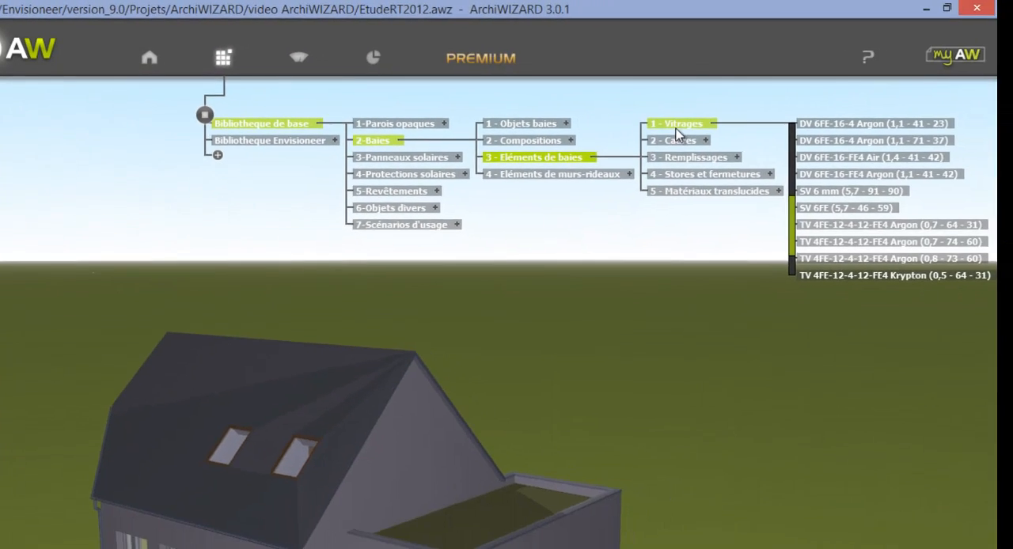
{"action": "left_click", "coordinate": [833, 193]}
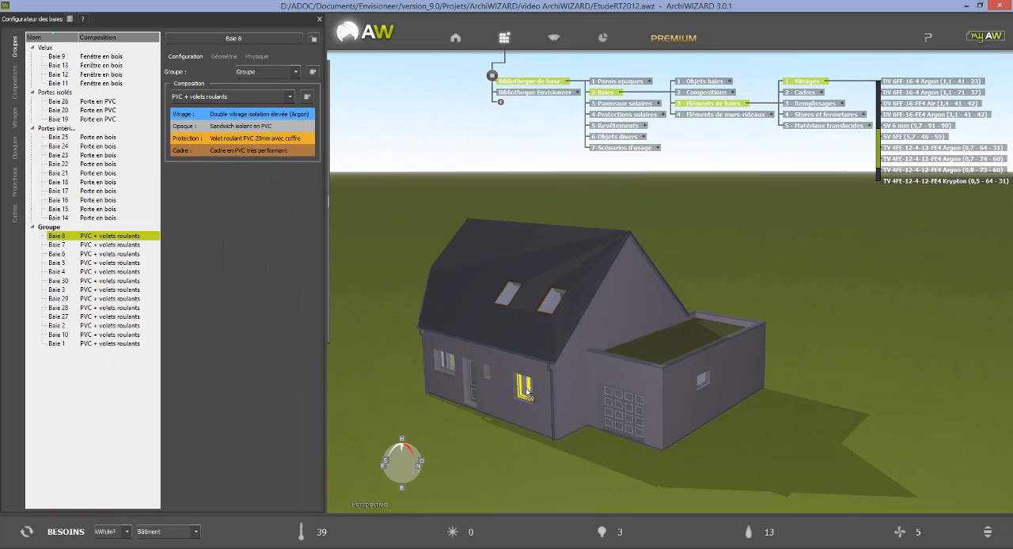
{"action": "left_click", "coordinate": [527, 393]}
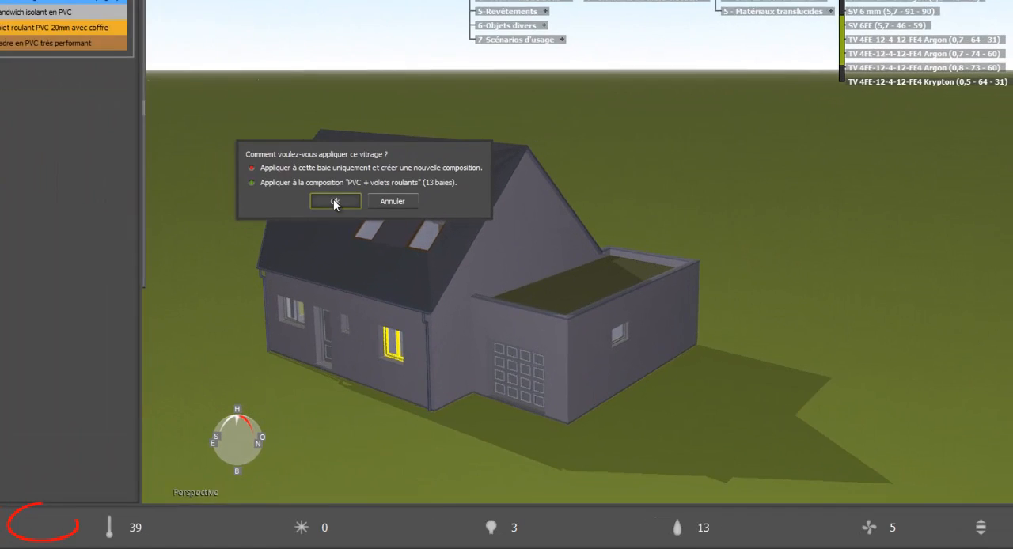
{"action": "left_click", "coordinate": [479, 274]}
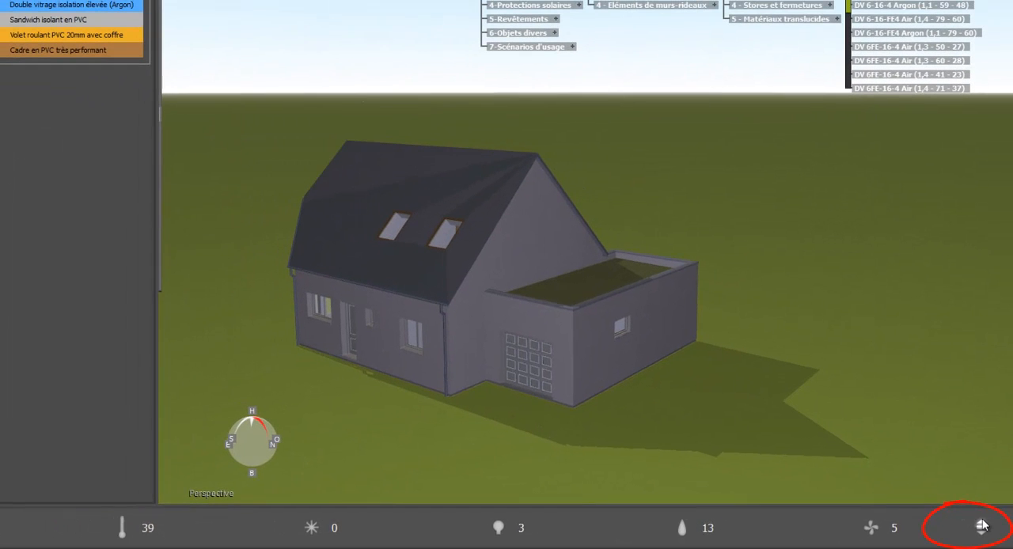
Review the RT2012 requirement indicators: the Ψ ratio, the intermediate-floor thermal bridge value and the bay-to-habitable-area ratio
{"action": "left_click", "coordinate": [981, 525]}
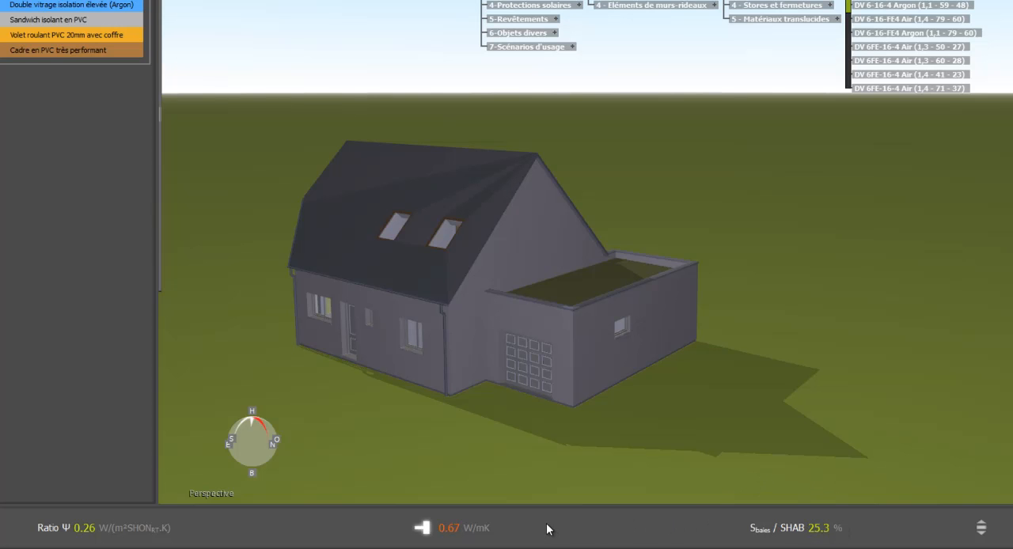
{"action": "mouse_move", "coordinate": [530, 526]}
{"action": "mouse_move", "coordinate": [146, 528]}
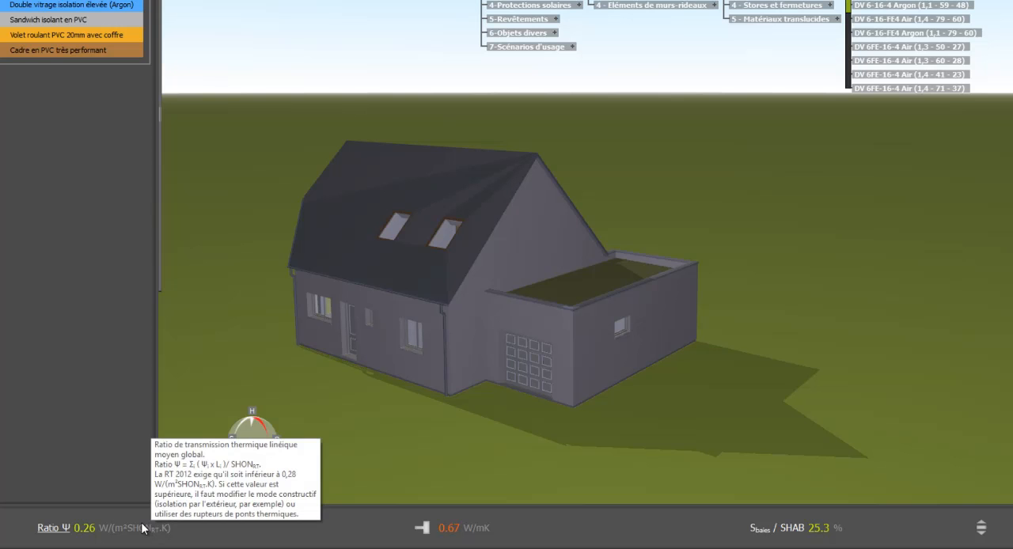
{"action": "mouse_move", "coordinate": [465, 530]}
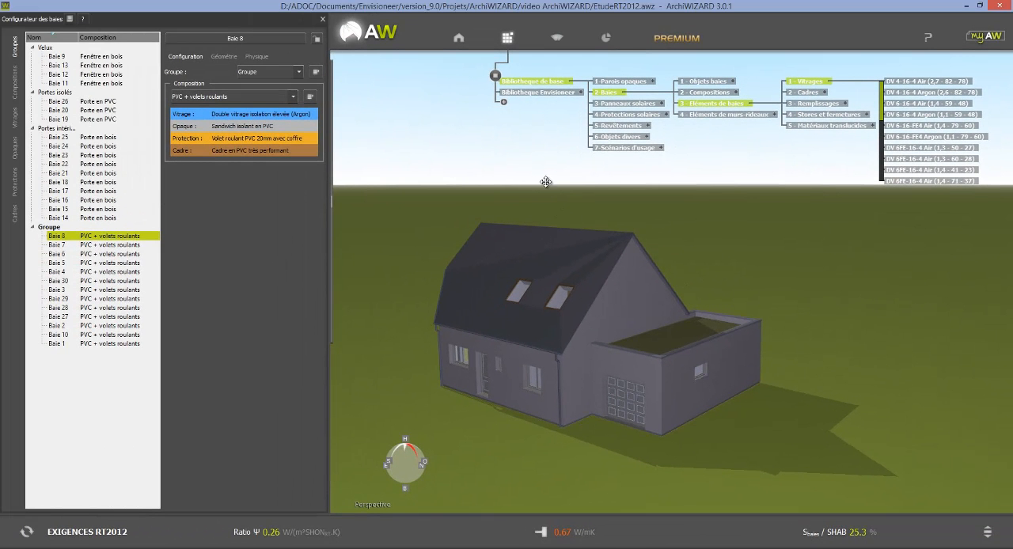
Force the Ψ value of the building's Plancher haut / façade thermal bridges to 0,20 W/(m.K)
{"action": "left_click", "coordinate": [461, 41]}
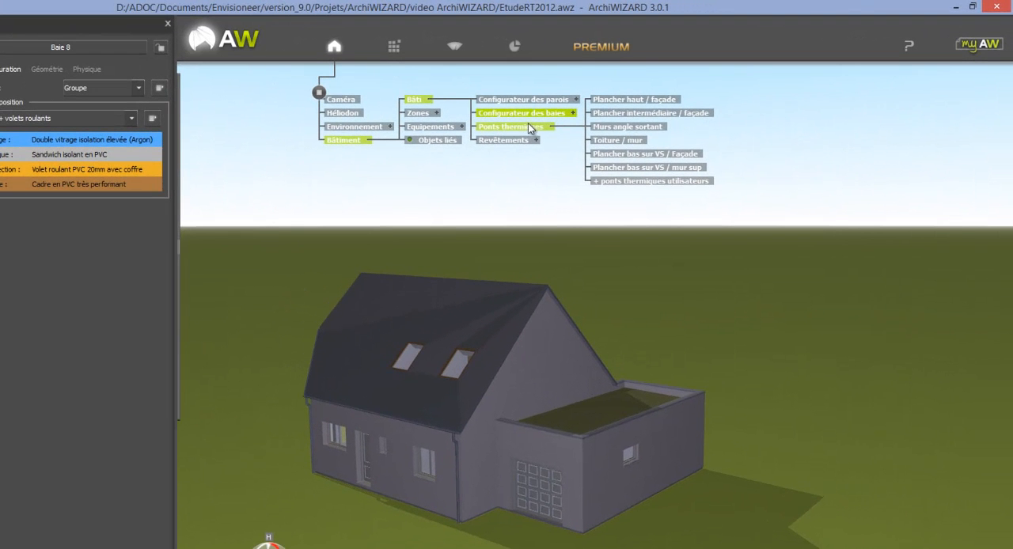
{"action": "left_click", "coordinate": [531, 127]}
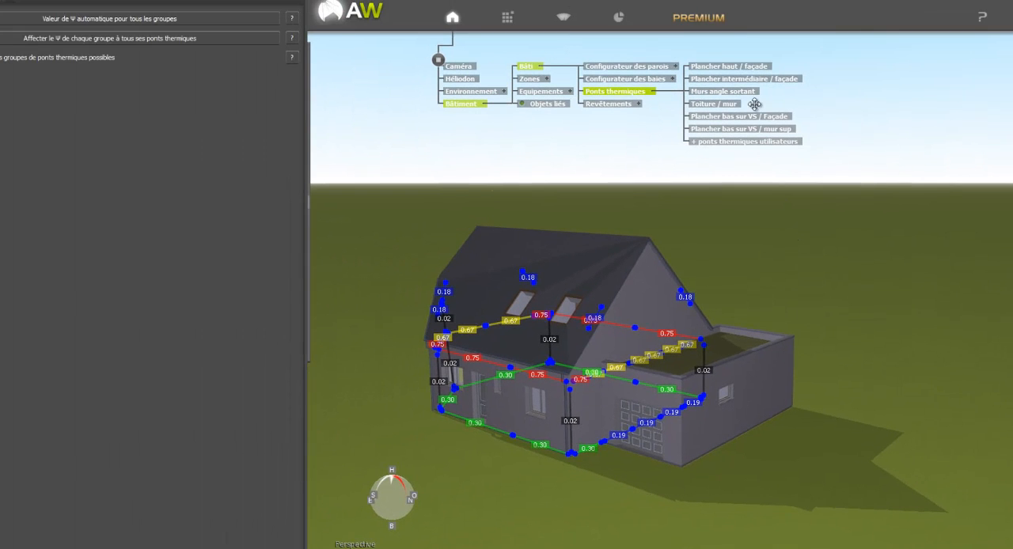
{"action": "left_click", "coordinate": [748, 68]}
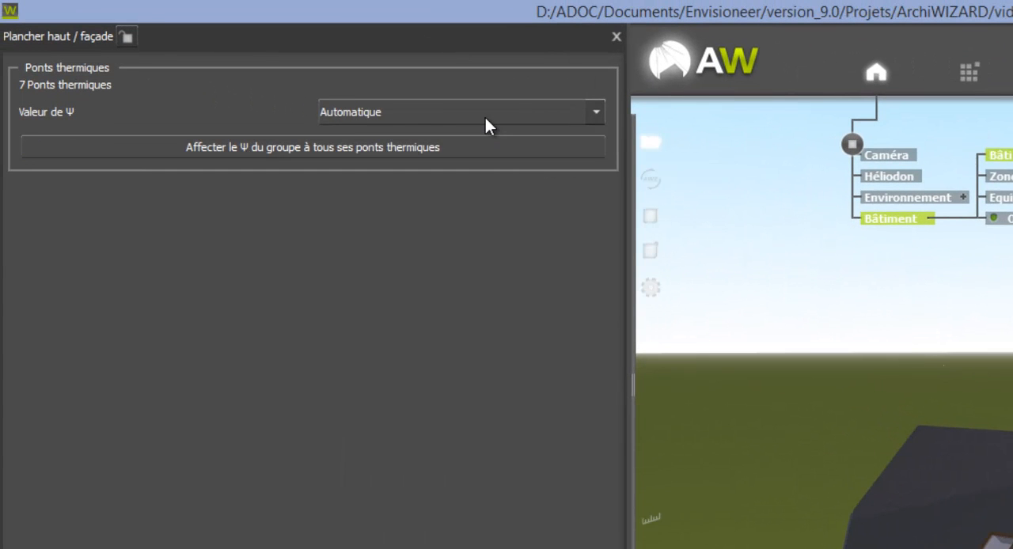
{"action": "left_click", "coordinate": [485, 117]}
{"action": "left_click", "coordinate": [465, 148]}
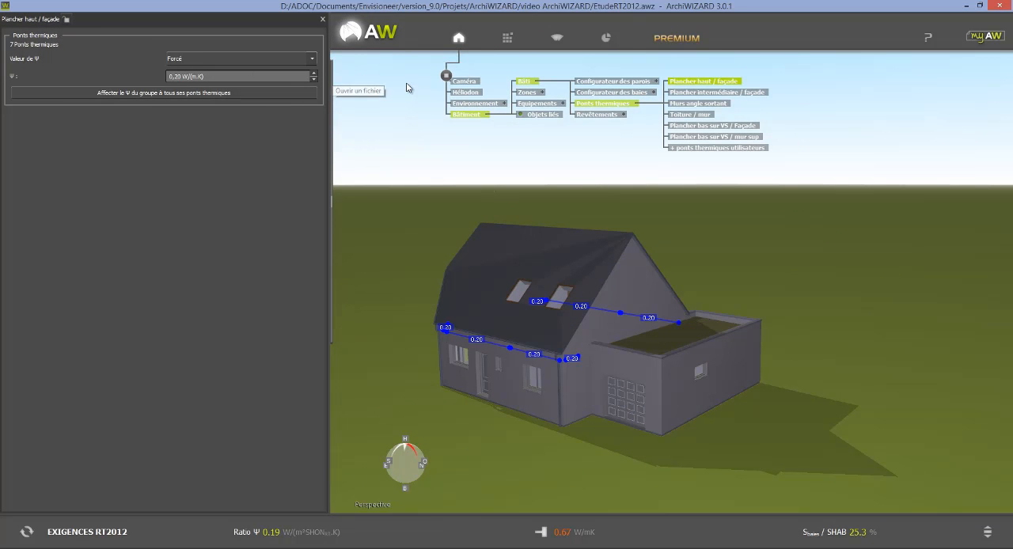
Force the Ψ value of the Plancher intermédiaire / façade thermal bridges, and set Plancher bas sur VS / Façade to a forced 0,15 W/(m.K)
{"action": "left_click", "coordinate": [721, 92]}
{"action": "left_click", "coordinate": [262, 58]}
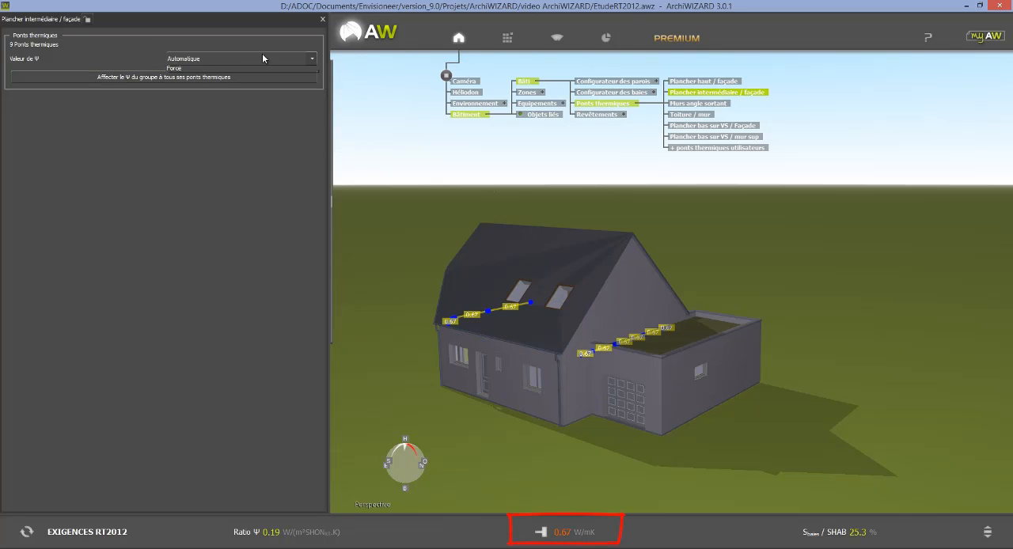
{"action": "left_click", "coordinate": [200, 78]}
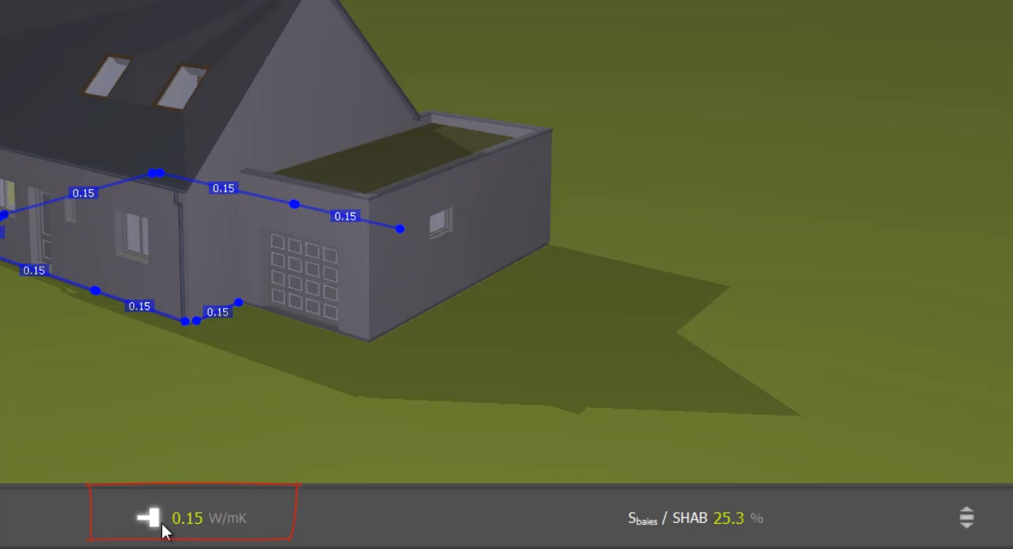
Check the RT2012 requirement and Bâti indicators, and run the Bbio estimation
{"action": "mouse_move", "coordinate": [163, 528]}
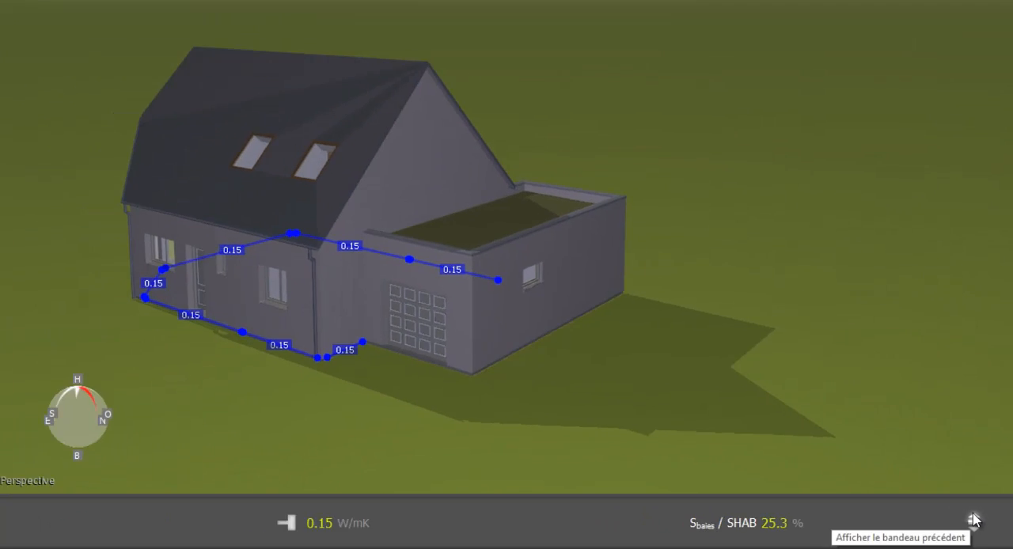
{"action": "left_click", "coordinate": [960, 511]}
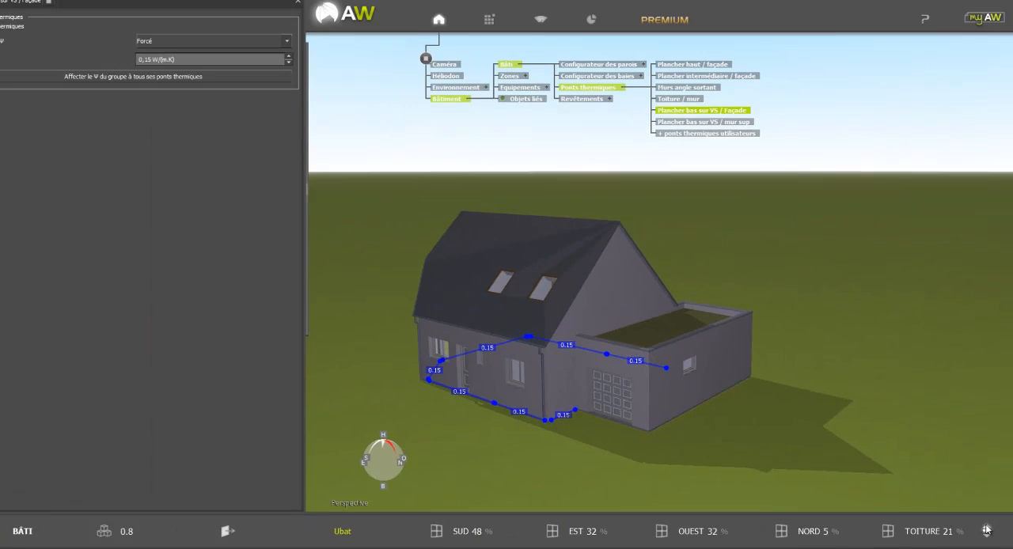
{"action": "left_click", "coordinate": [987, 530]}
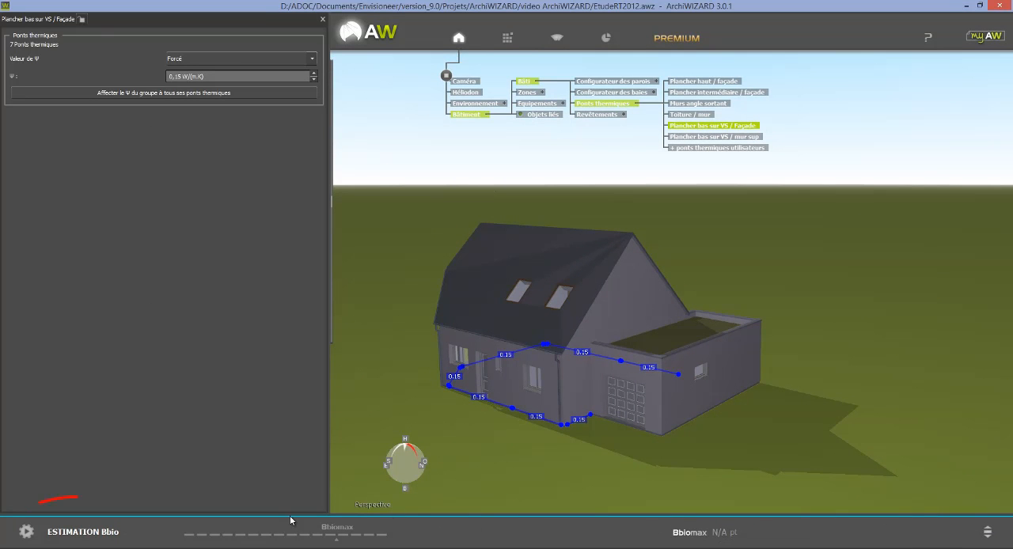
{"action": "left_click", "coordinate": [66, 533]}
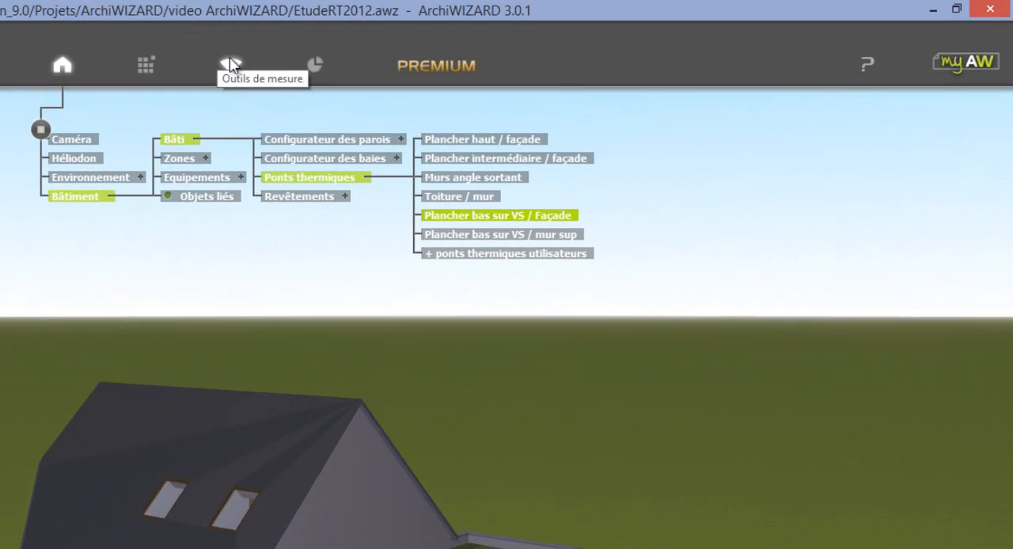
View the annual solar imagery on the house model and turn it back off
{"action": "left_click", "coordinate": [230, 65]}
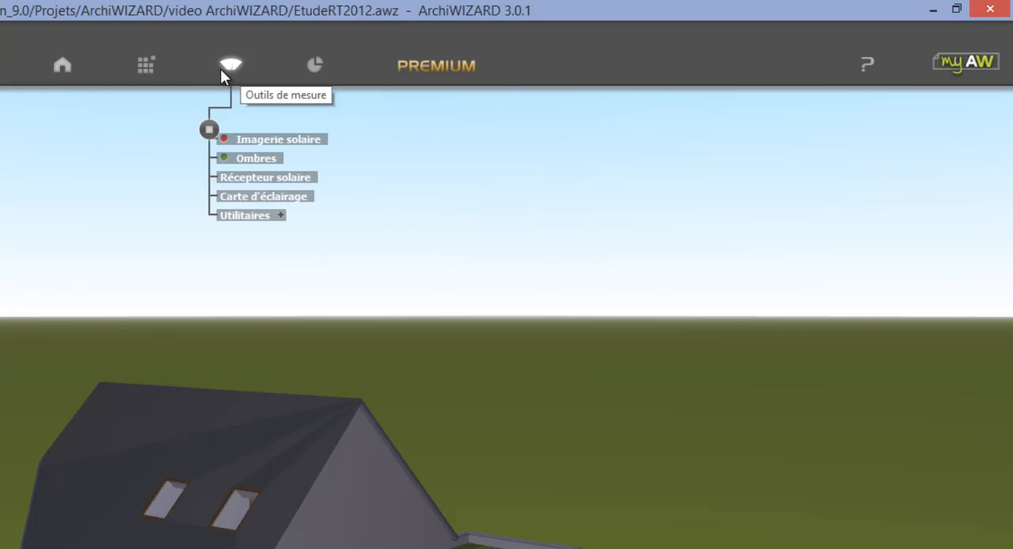
{"action": "left_click", "coordinate": [226, 140]}
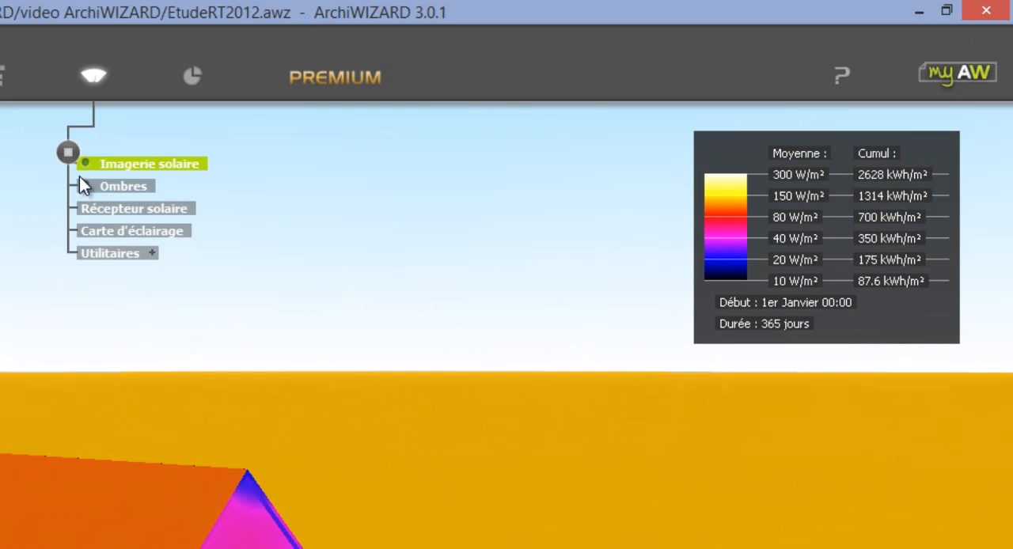
{"action": "left_click", "coordinate": [85, 163]}
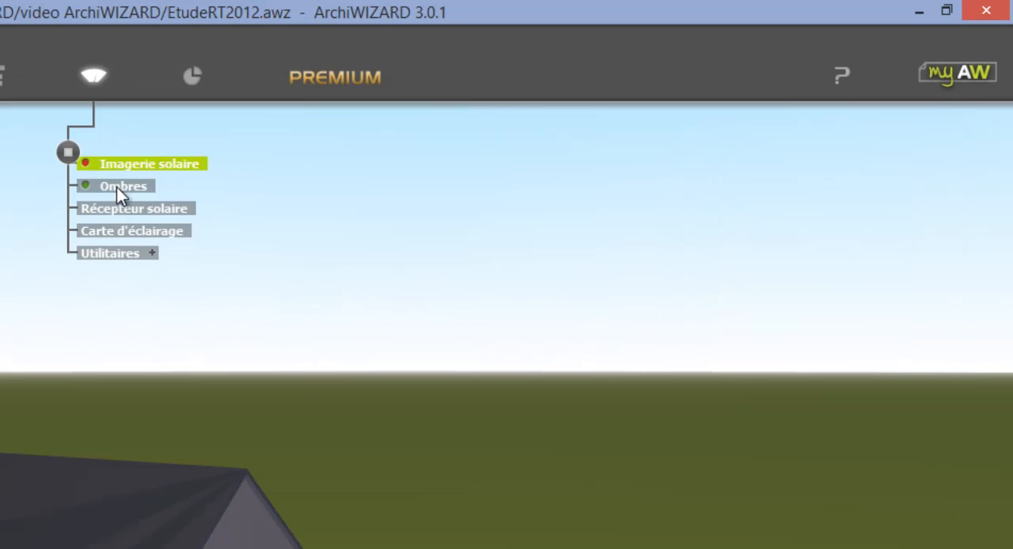
Create a lighting map, raise it within the cut-open ground floor, and render it smoothed with Pseudo-couleurs + Courbes
{"action": "left_click", "coordinate": [144, 231]}
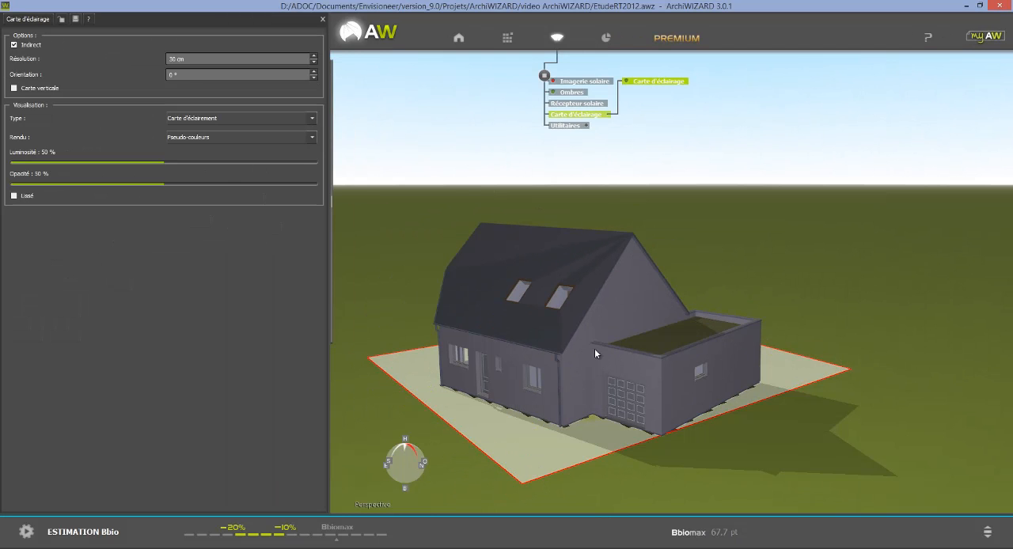
{"action": "scroll", "coordinate": [833, 319], "scroll_direction": "down", "scroll_amount": 6, "text": "ctrl"}
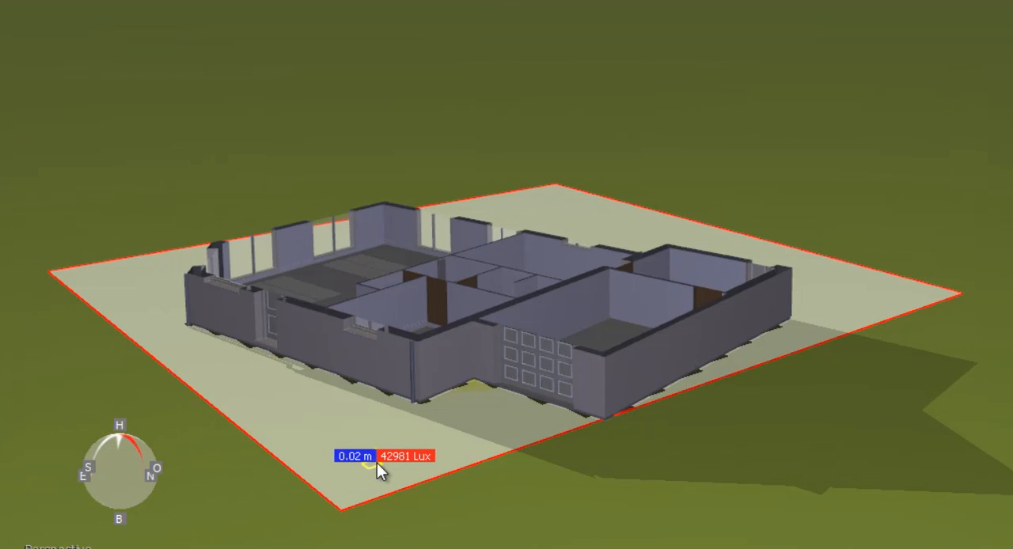
{"action": "left_click_drag", "start_coordinate": [377, 463], "coordinate": [380, 427]}
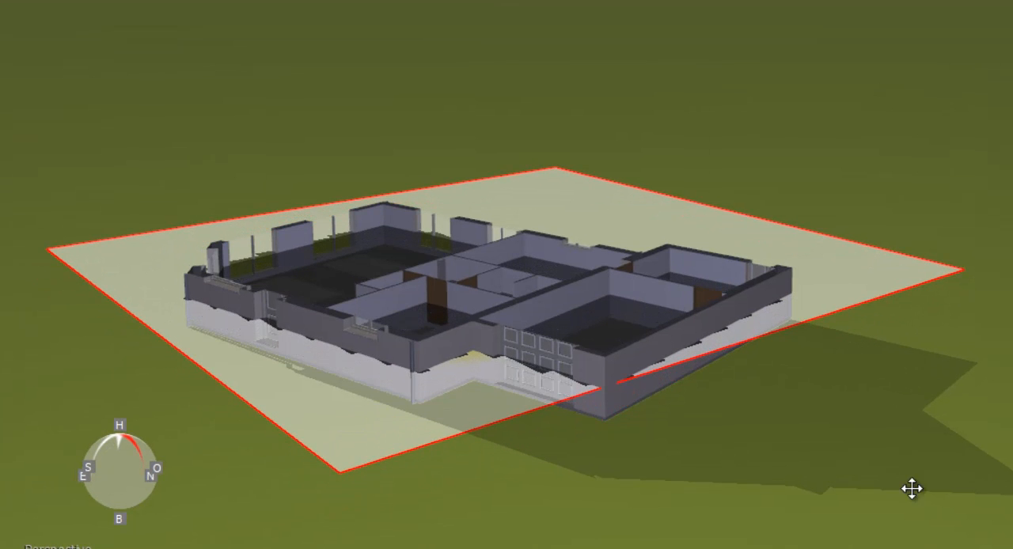
{"action": "middle_click_drag", "start_coordinate": [927, 389], "coordinate": [958, 512]}
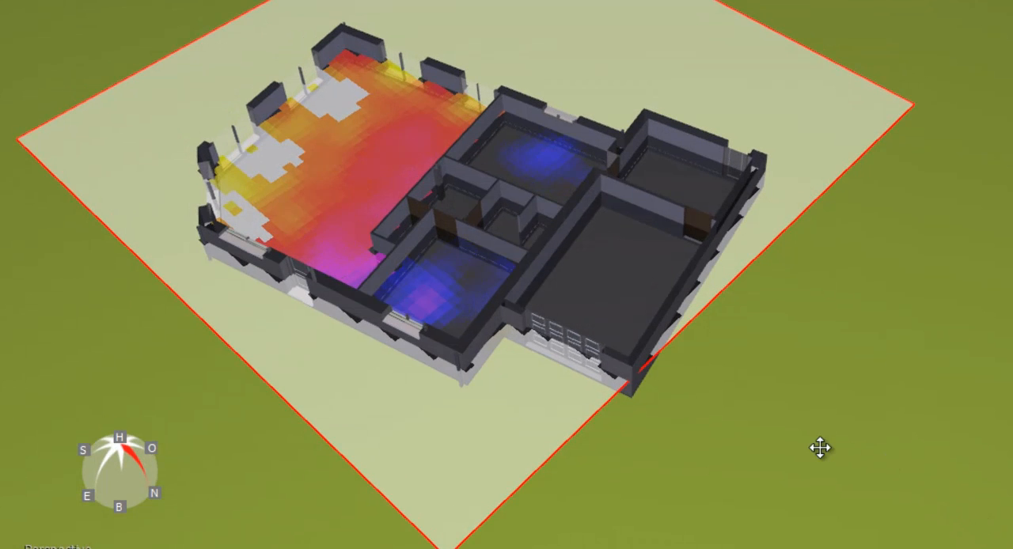
{"action": "middle_click_drag", "start_coordinate": [819, 447], "coordinate": [780, 418]}
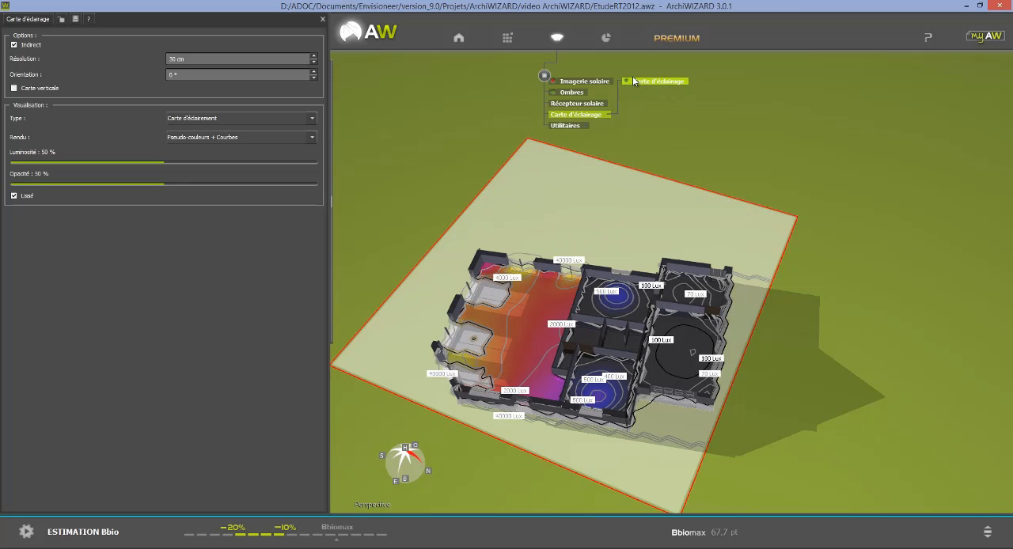
Open the study results and examine the building's key figures (Chiffres clés)
{"action": "left_click", "coordinate": [607, 40]}
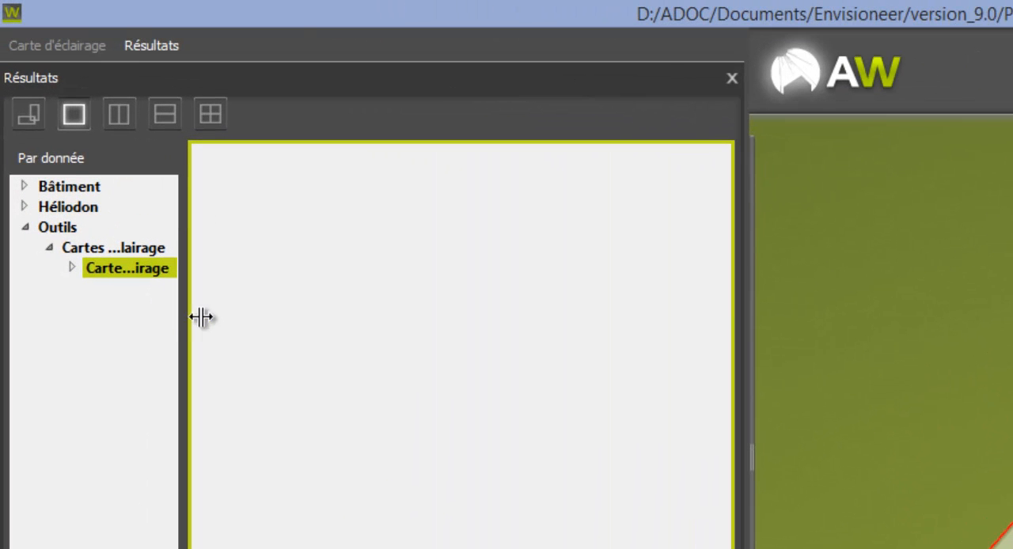
{"action": "left_click", "coordinate": [101, 188]}
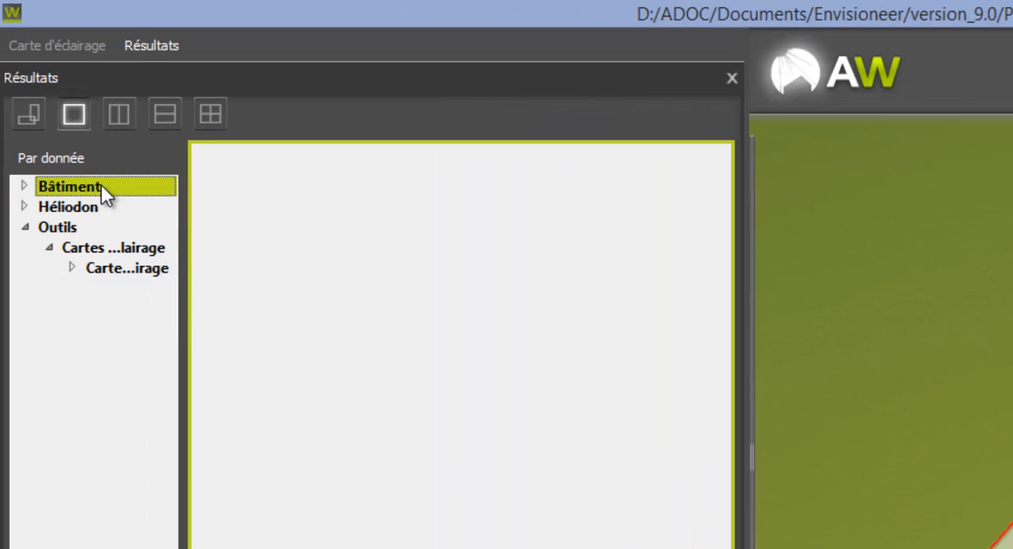
{"action": "left_click", "coordinate": [25, 187]}
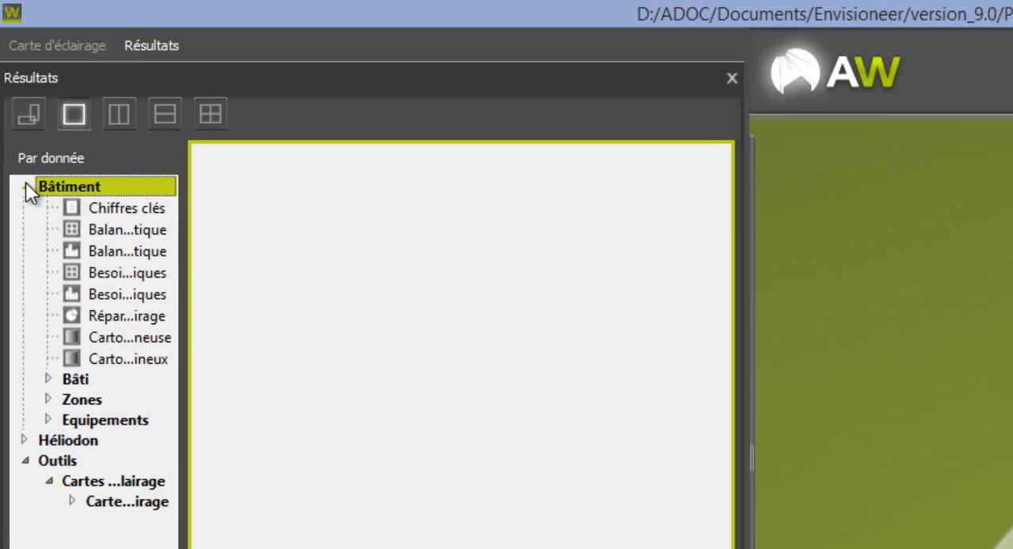
{"action": "left_click", "coordinate": [129, 210]}
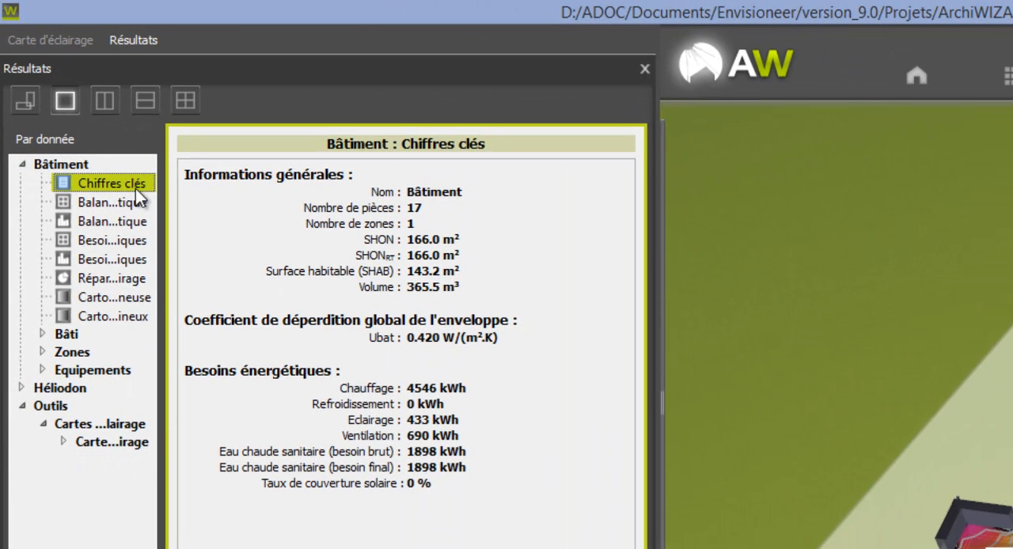
Examine the building's energy balance as a table and a chart, and its monthly energy needs table, with the result names fully readable
{"action": "left_click", "coordinate": [126, 202]}
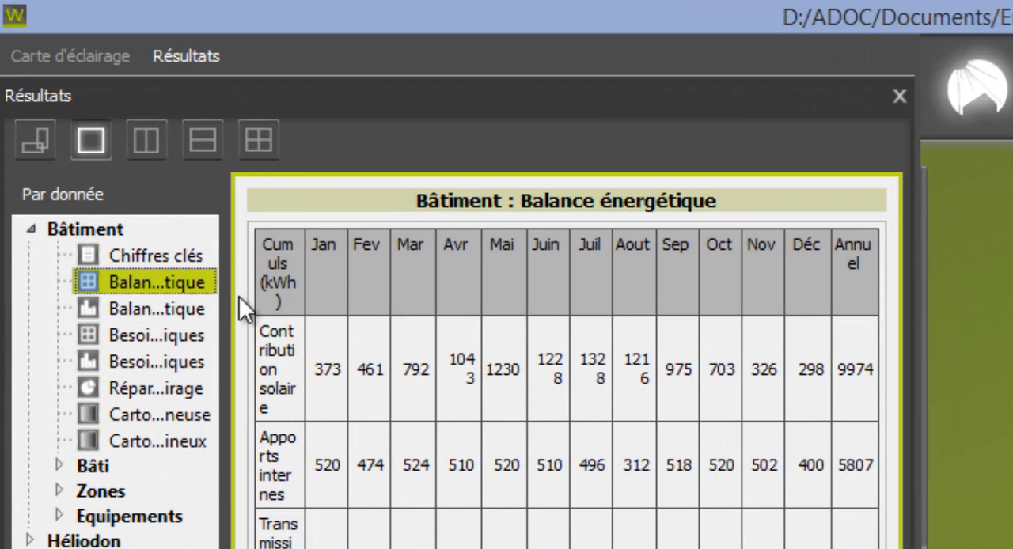
{"action": "left_click_drag", "start_coordinate": [225, 294], "coordinate": [420, 294]}
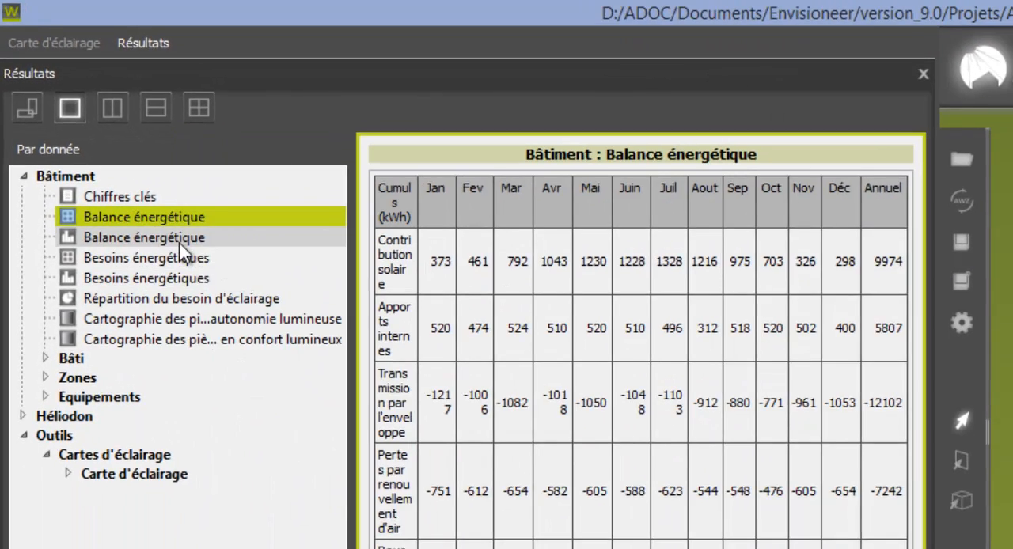
{"action": "left_click", "coordinate": [180, 245]}
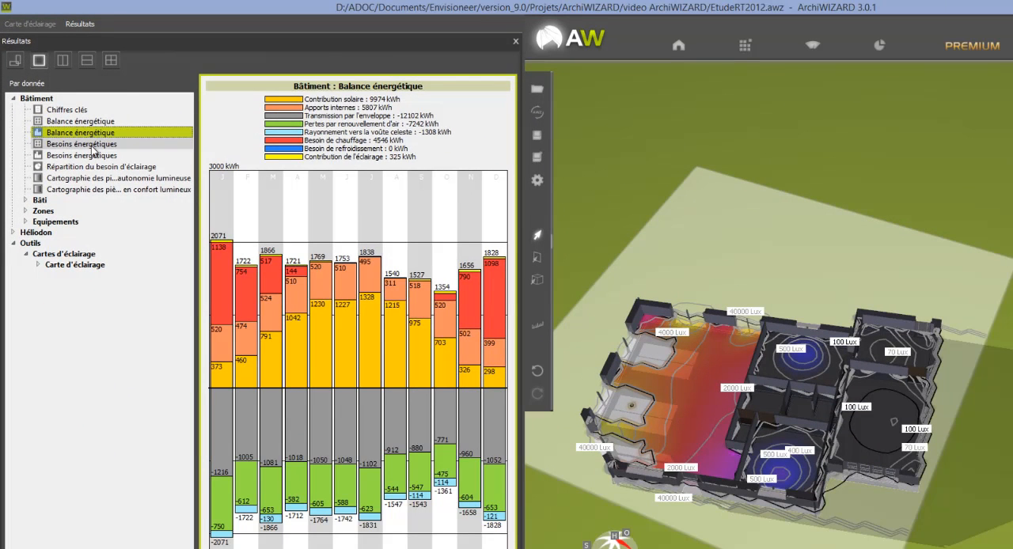
{"action": "left_click", "coordinate": [87, 145]}
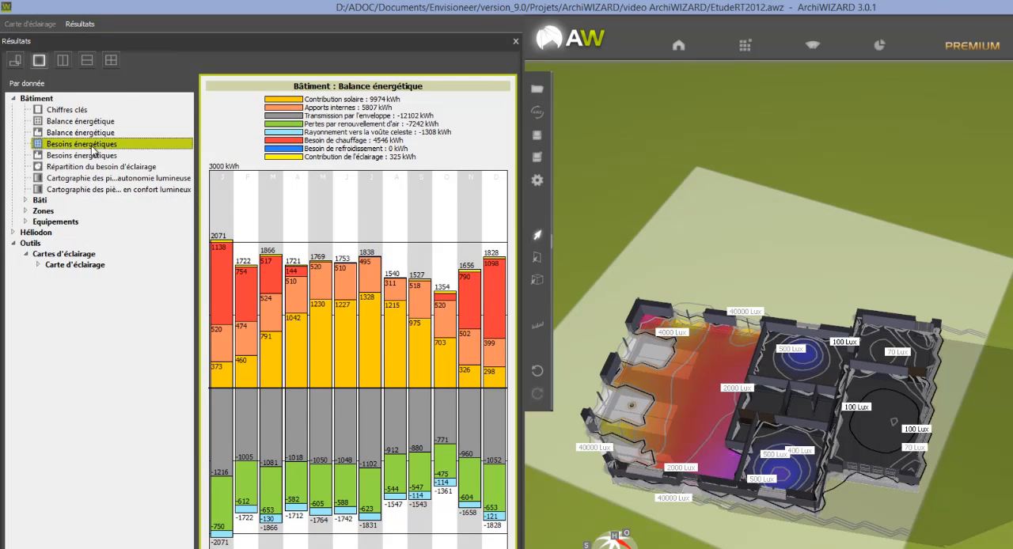
Examine the Bâti results: the envelope heat-loss distribution, the thermal bridge description, and the wall and bay composition catalogues
{"action": "left_click", "coordinate": [25, 200]}
{"action": "left_click", "coordinate": [69, 222]}
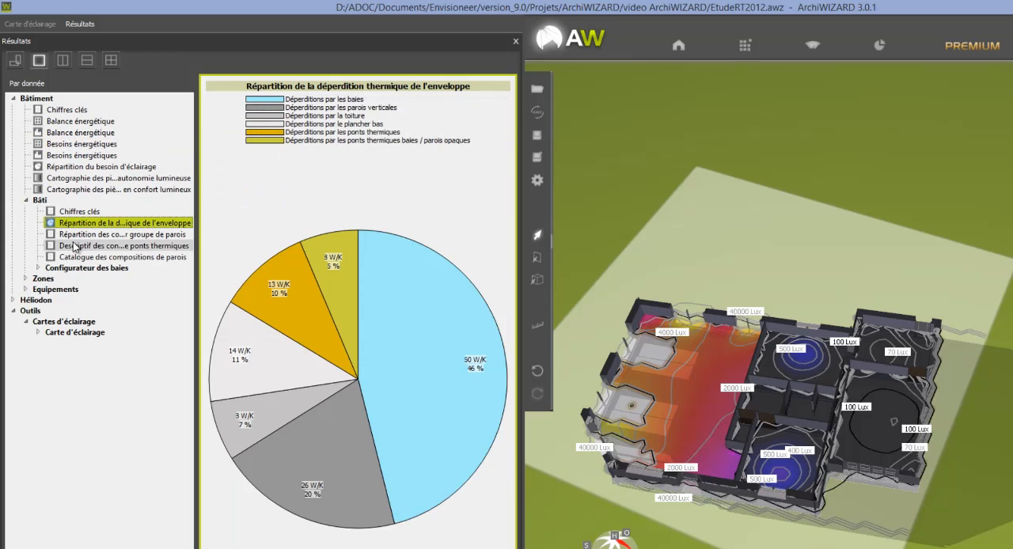
{"action": "left_click", "coordinate": [75, 247]}
{"action": "left_click", "coordinate": [73, 256]}
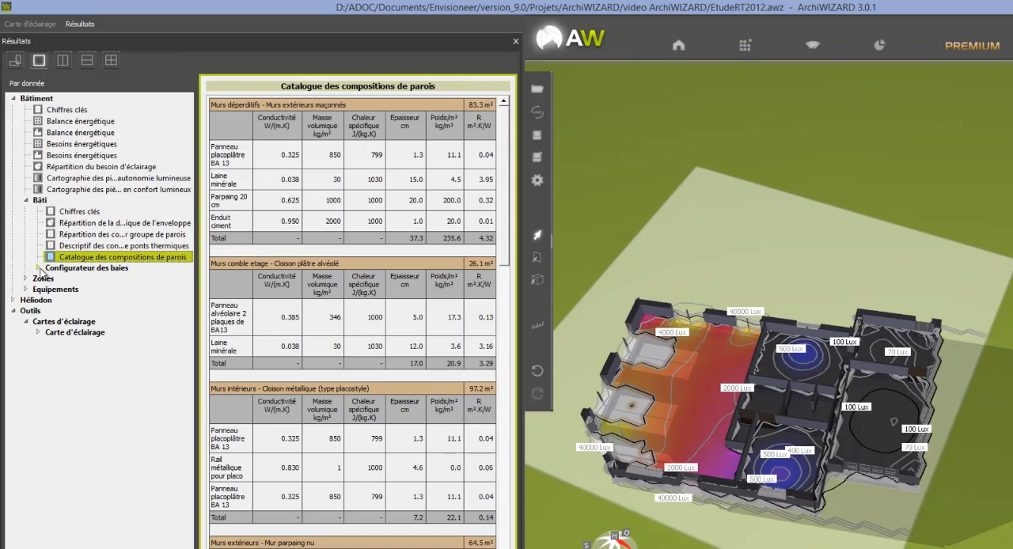
{"action": "left_click", "coordinate": [38, 268]}
{"action": "left_click", "coordinate": [101, 280]}
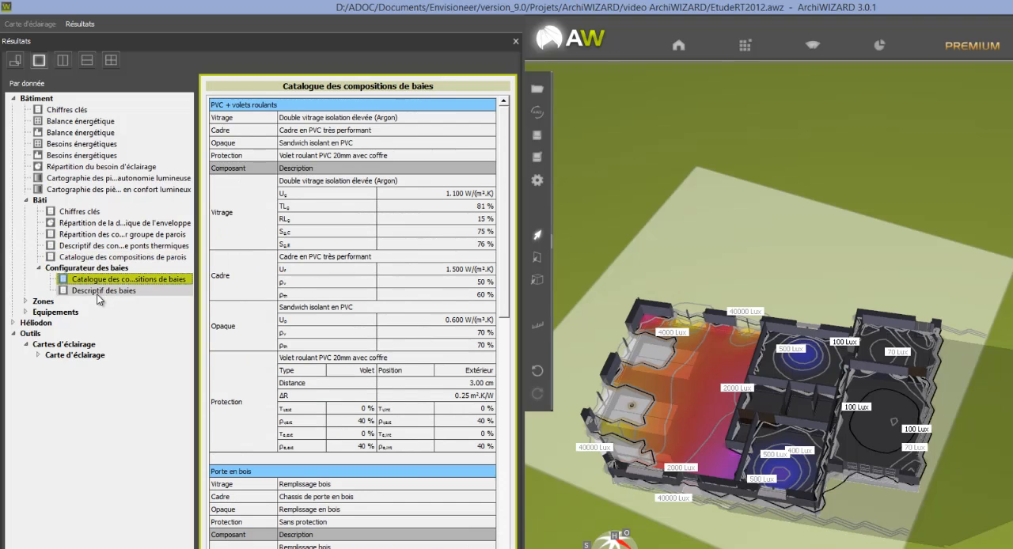
Examine the energy balance chart (Balance énergétique) of the Maison individuelle zone
{"action": "left_click", "coordinate": [25, 301]}
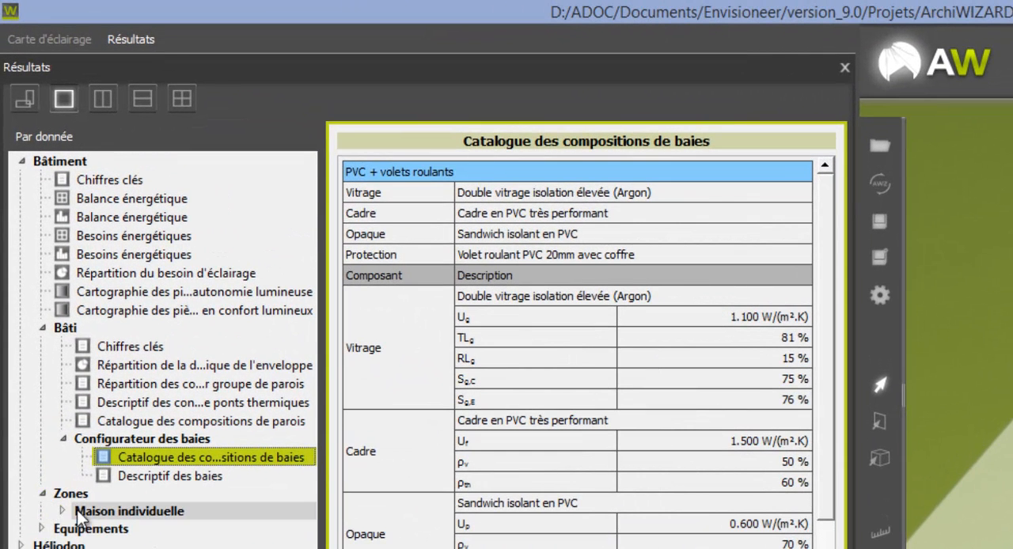
{"action": "left_click", "coordinate": [60, 496]}
{"action": "left_click", "coordinate": [119, 519]}
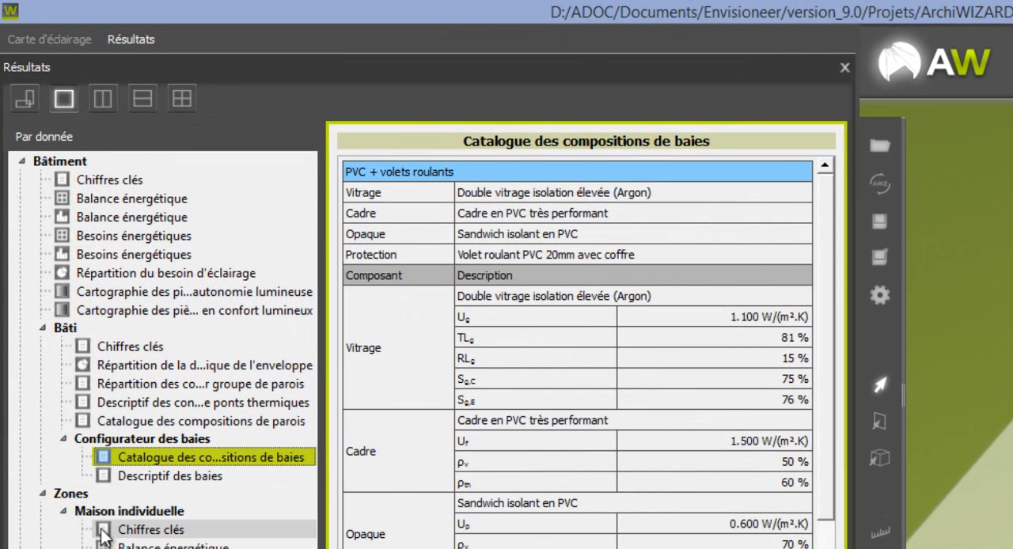
{"action": "left_click", "coordinate": [122, 544]}
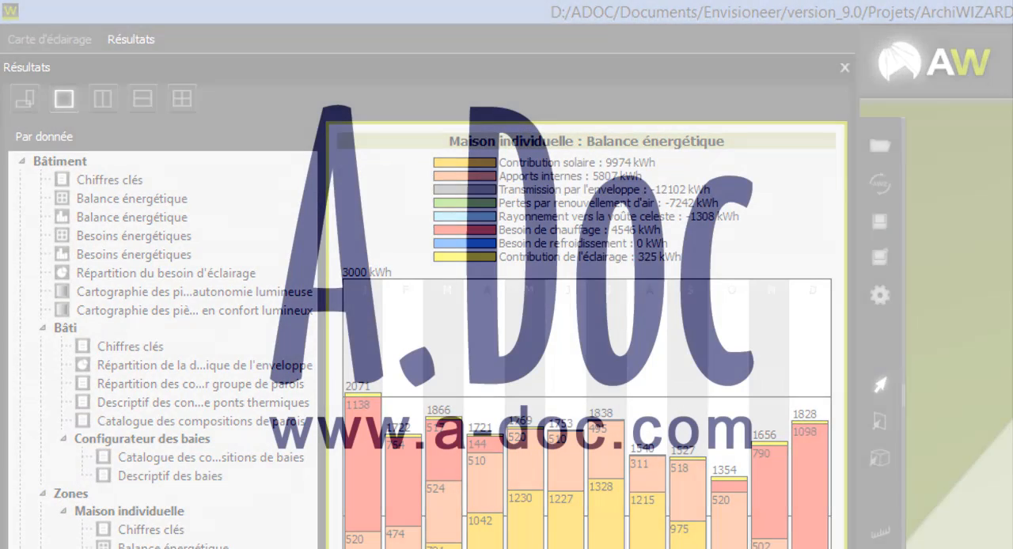